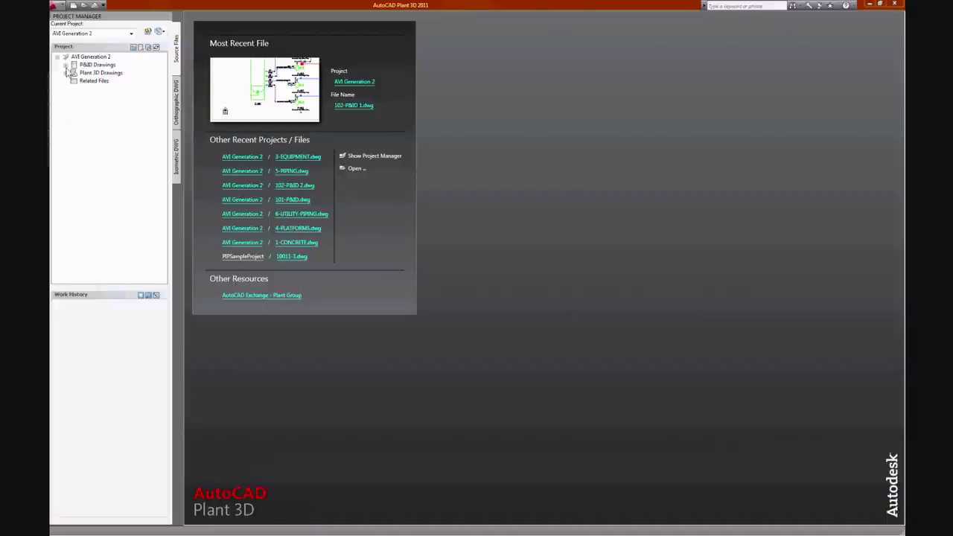
Step: Open the 102-P&ID 1 drawing from the P&ID Drawings folder in Project Manager
{"action": "left_click", "coordinate": [65, 66]}
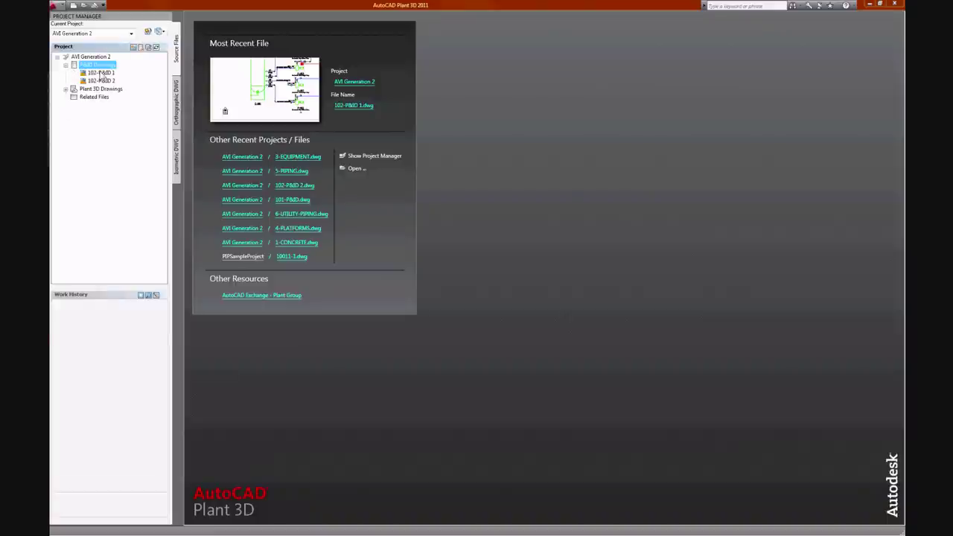
{"action": "left_click", "coordinate": [100, 73]}
{"action": "right_click", "coordinate": [100, 75]}
{"action": "left_click", "coordinate": [113, 76]}
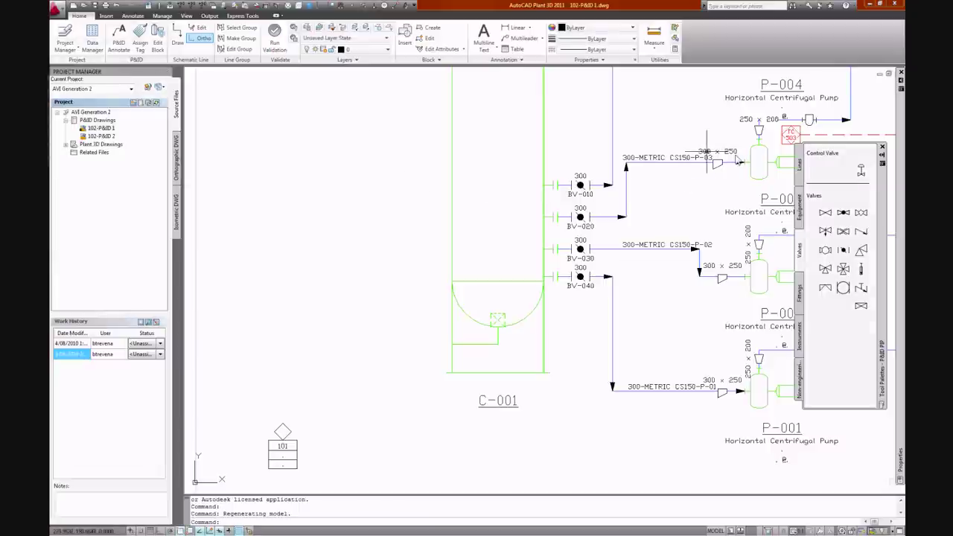
Step: Draw a pipe line from column C-001's lower-left side across and down to instrument bubble 101
{"action": "left_click", "coordinate": [800, 166]}
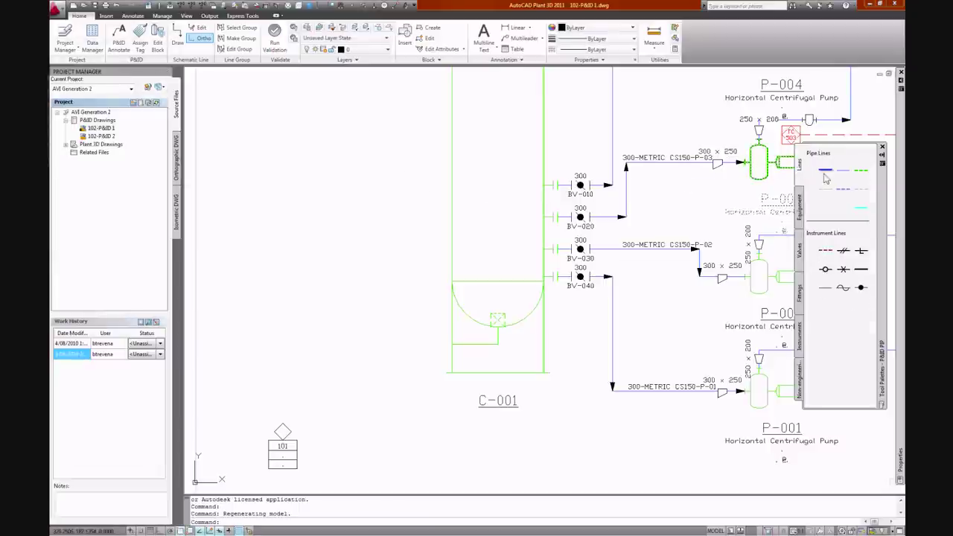
{"action": "left_click", "coordinate": [826, 178]}
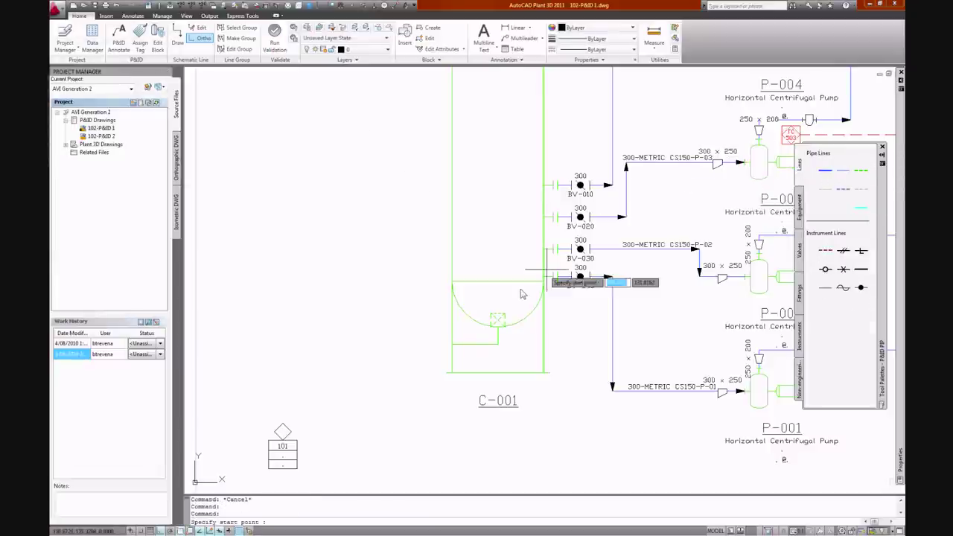
{"action": "left_click", "coordinate": [452, 345]}
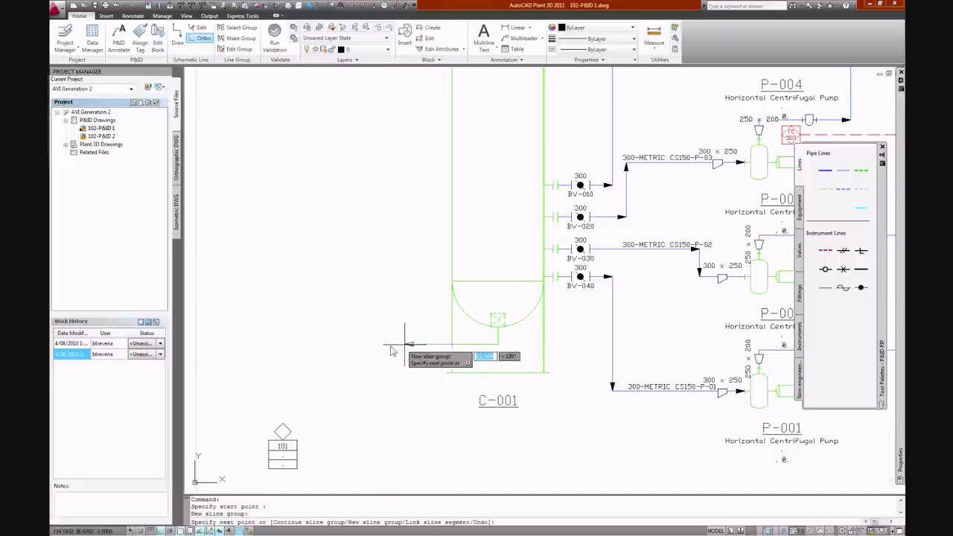
{"action": "left_click", "coordinate": [297, 344]}
{"action": "left_click", "coordinate": [283, 431]}
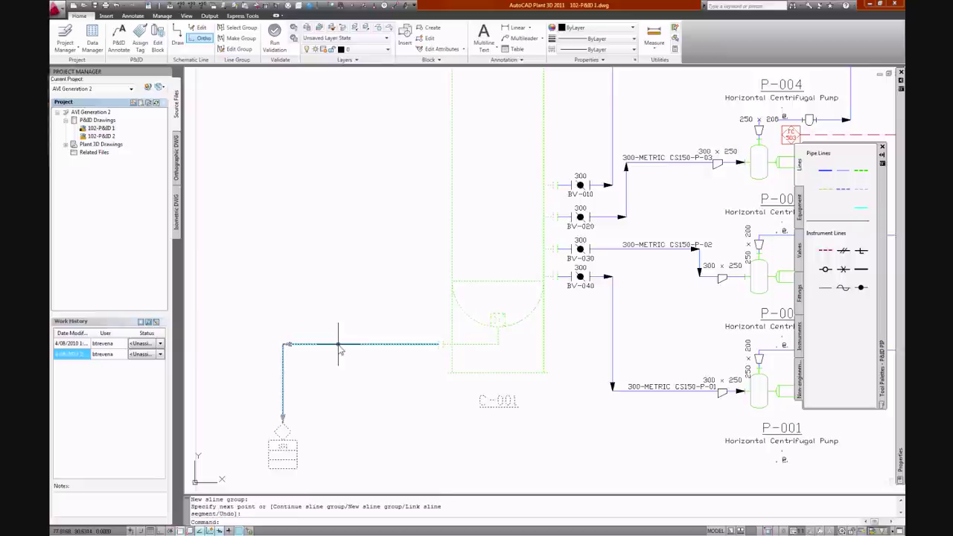
{"action": "left_click", "coordinate": [338, 344]}
{"action": "right_click", "coordinate": [338, 345]}
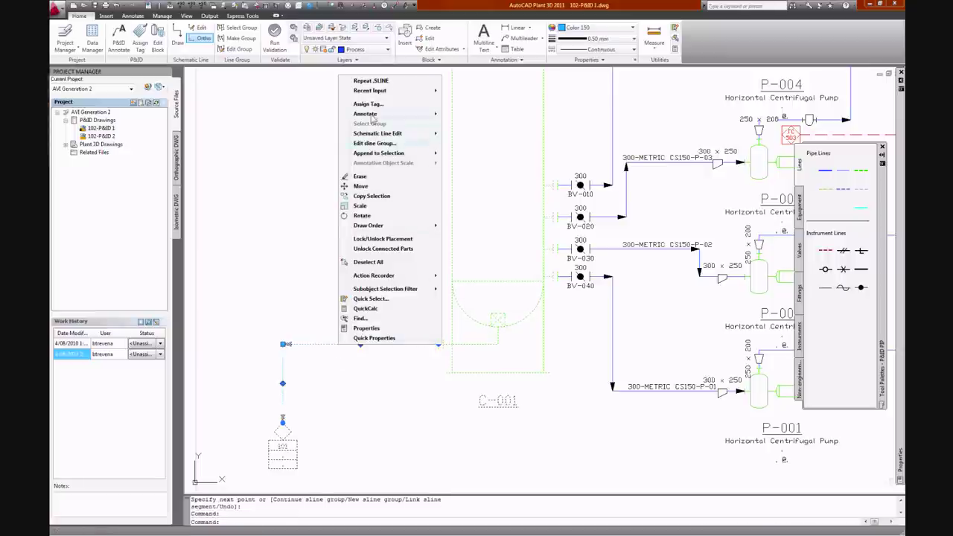
Step: Tag the line size 100, spec METRIC CS150, service WW - WASTE WATER, and place its label above it
{"action": "left_click", "coordinate": [368, 104]}
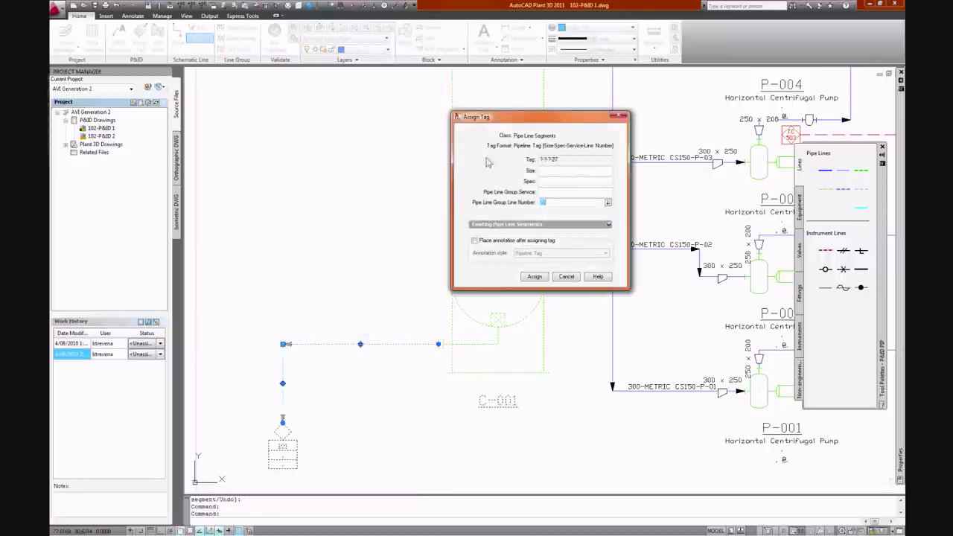
{"action": "left_click", "coordinate": [564, 171]}
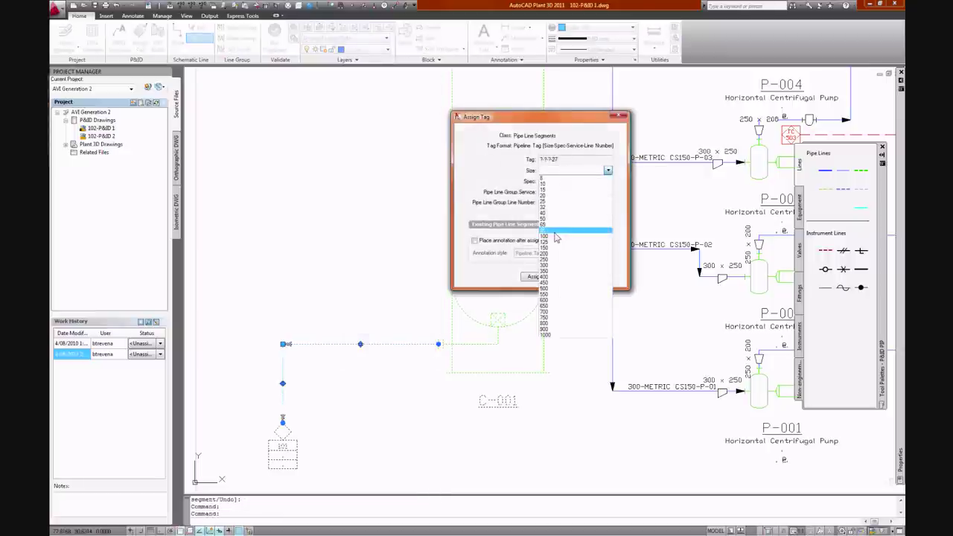
{"action": "left_click", "coordinate": [553, 236]}
{"action": "left_click", "coordinate": [607, 181]}
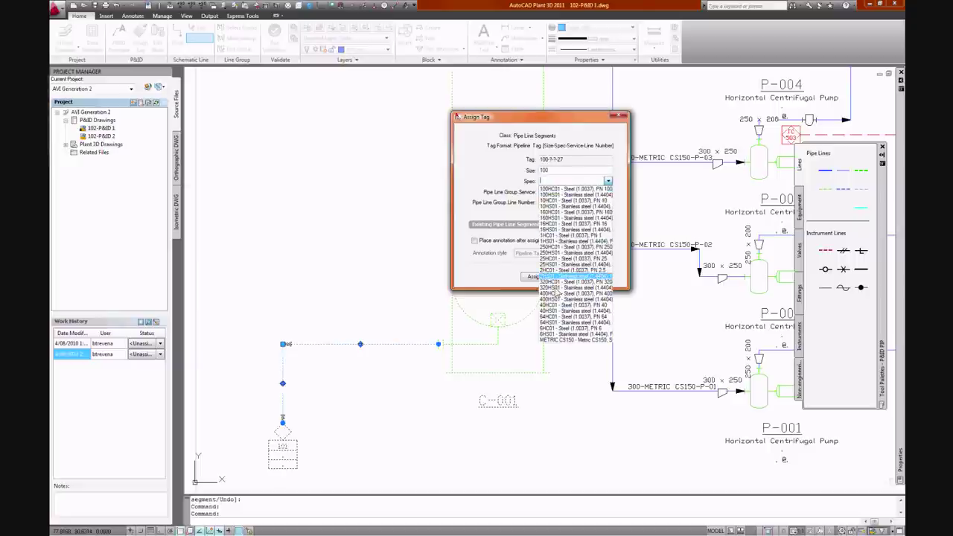
{"action": "left_click", "coordinate": [551, 335]}
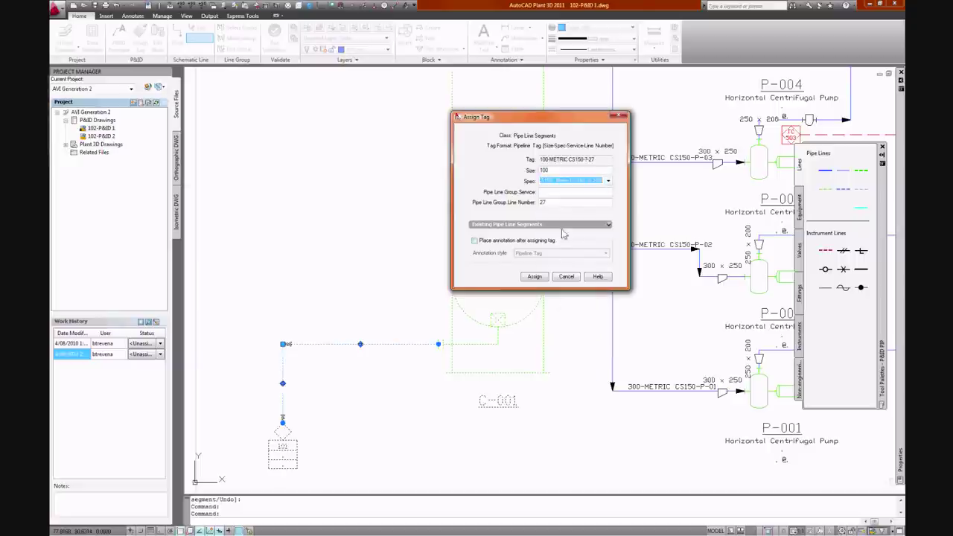
{"action": "left_click", "coordinate": [560, 193]}
{"action": "scroll", "coordinate": [592, 343], "scroll_direction": "down", "scroll_amount": 3}
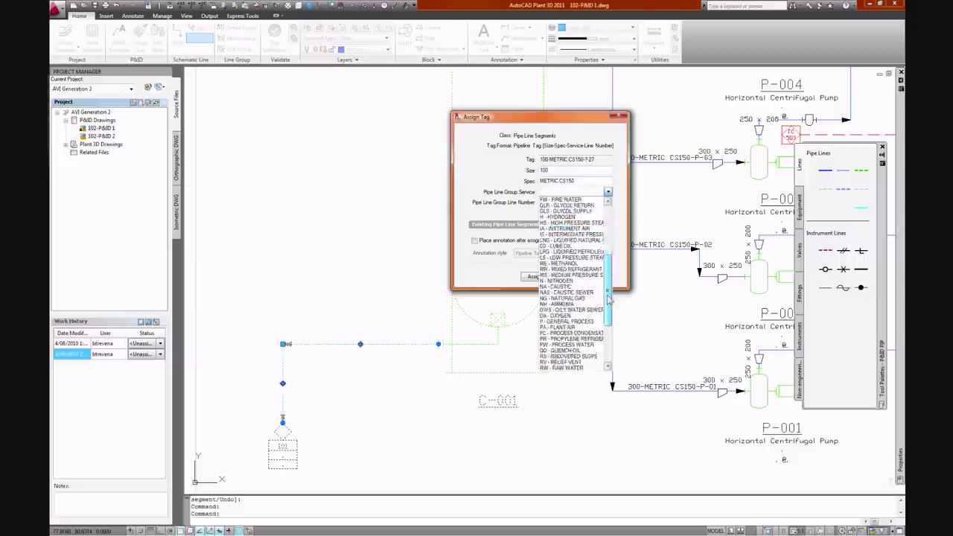
{"action": "scroll", "coordinate": [595, 350], "scroll_direction": "down", "scroll_amount": 3}
{"action": "left_click", "coordinate": [563, 368]}
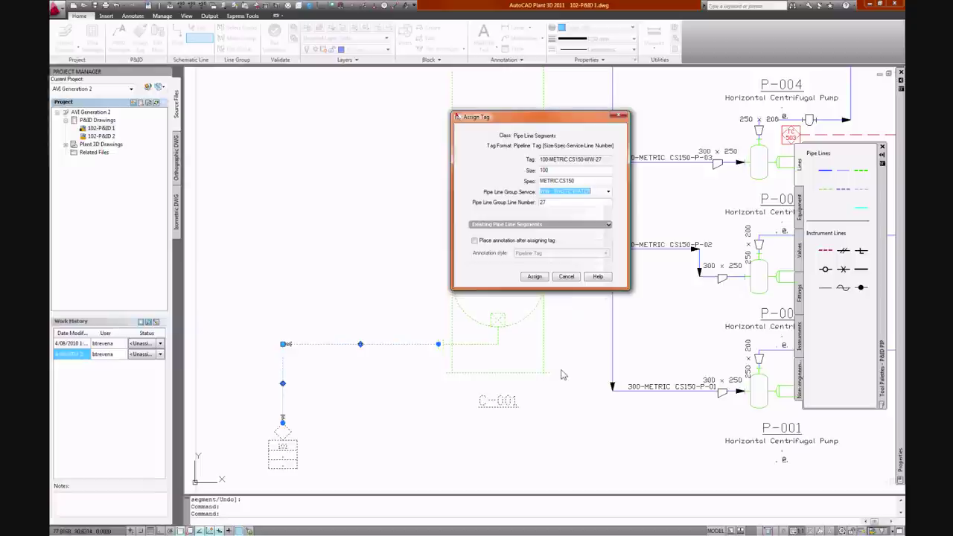
{"action": "left_click", "coordinate": [475, 240]}
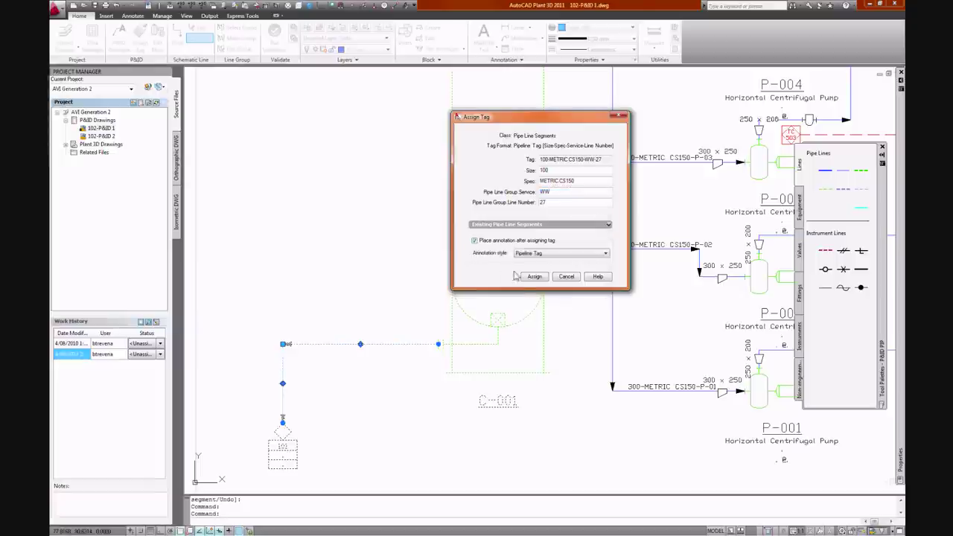
{"action": "left_click", "coordinate": [535, 277]}
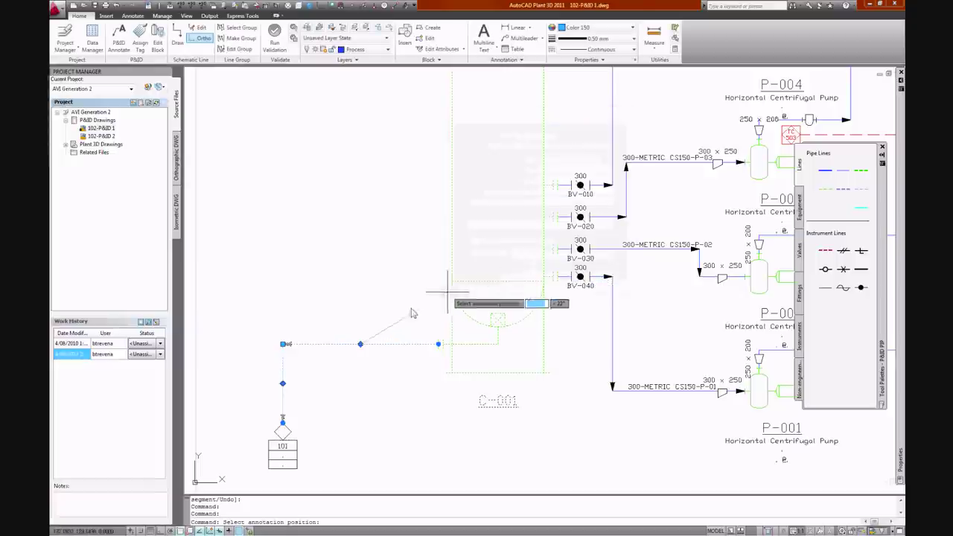
{"action": "left_click", "coordinate": [331, 339]}
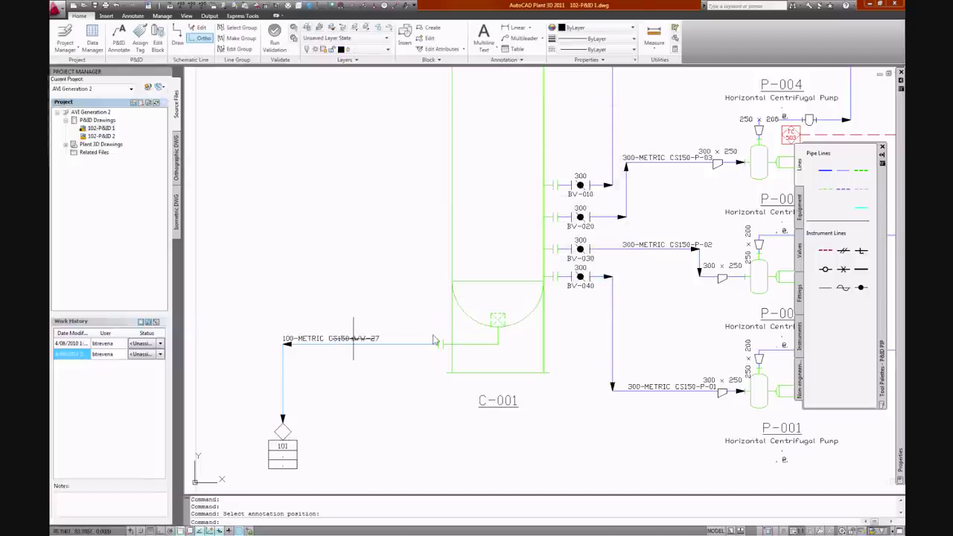
Step: Insert valve BV-110 on the waste water line with its label below, then expand Plant 3D Drawings
{"action": "left_click", "coordinate": [800, 256]}
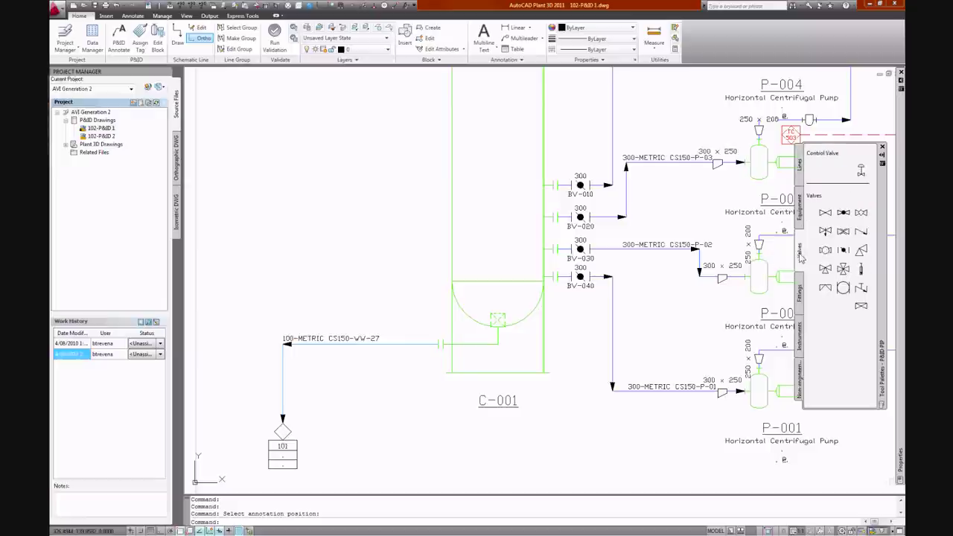
{"action": "left_click", "coordinate": [843, 250]}
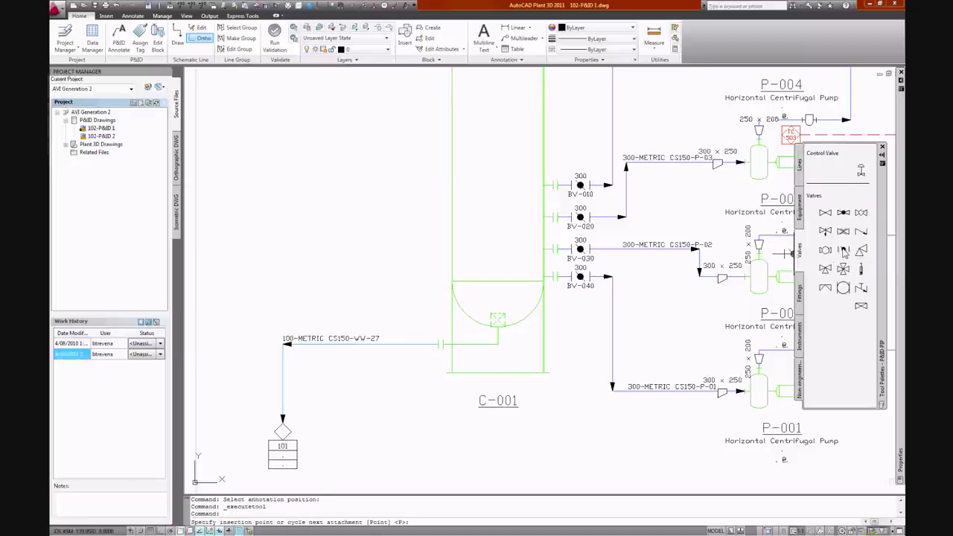
{"action": "left_click", "coordinate": [407, 344]}
{"action": "left_click", "coordinate": [535, 276]}
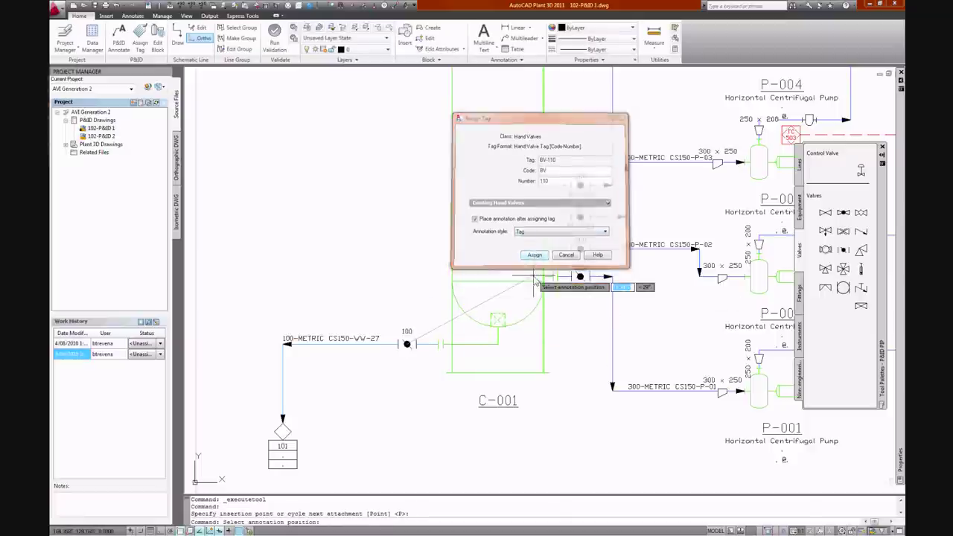
{"action": "left_click", "coordinate": [408, 356]}
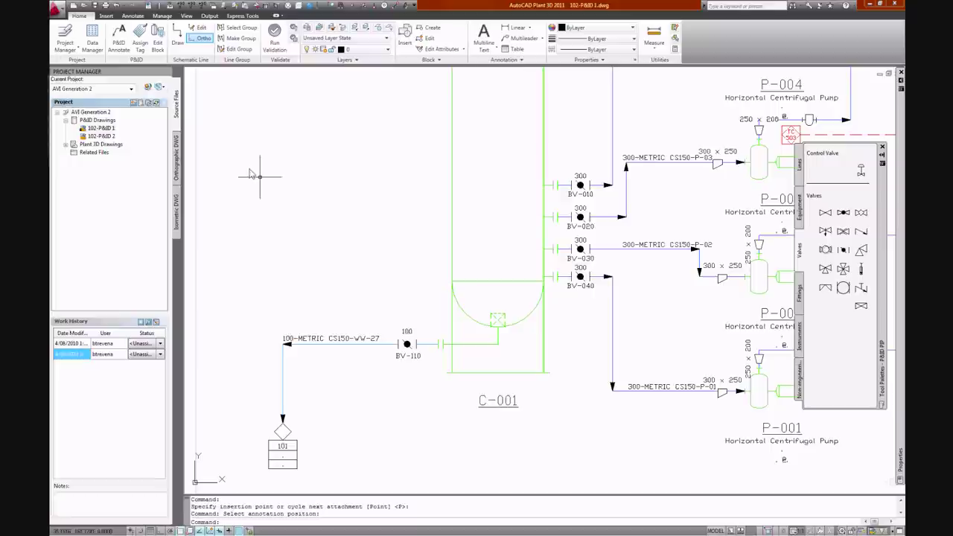
{"action": "left_click", "coordinate": [67, 146]}
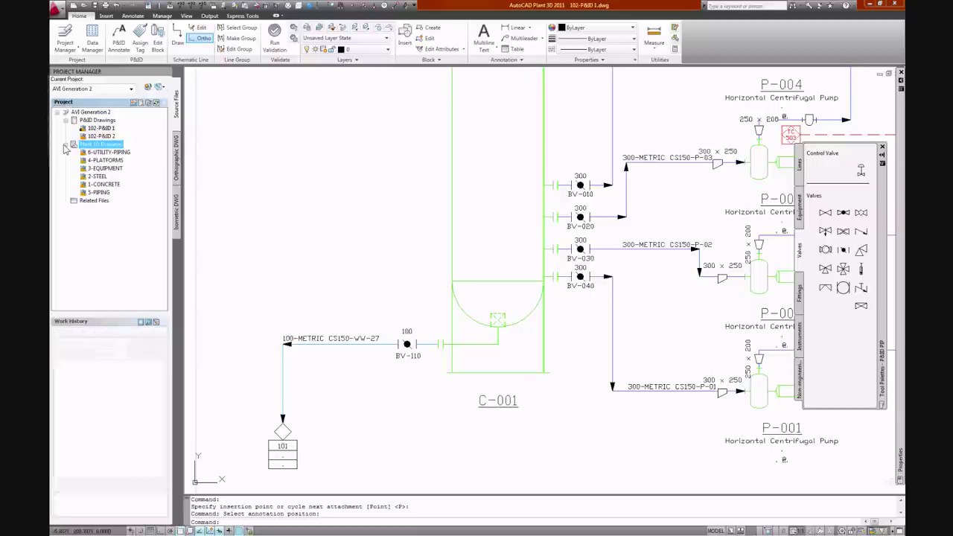
Step: Open the 3-EQUIPMENT model and select vessel C-001 for editing
{"action": "left_click", "coordinate": [107, 169]}
{"action": "right_click", "coordinate": [107, 169]}
{"action": "left_click", "coordinate": [117, 172]}
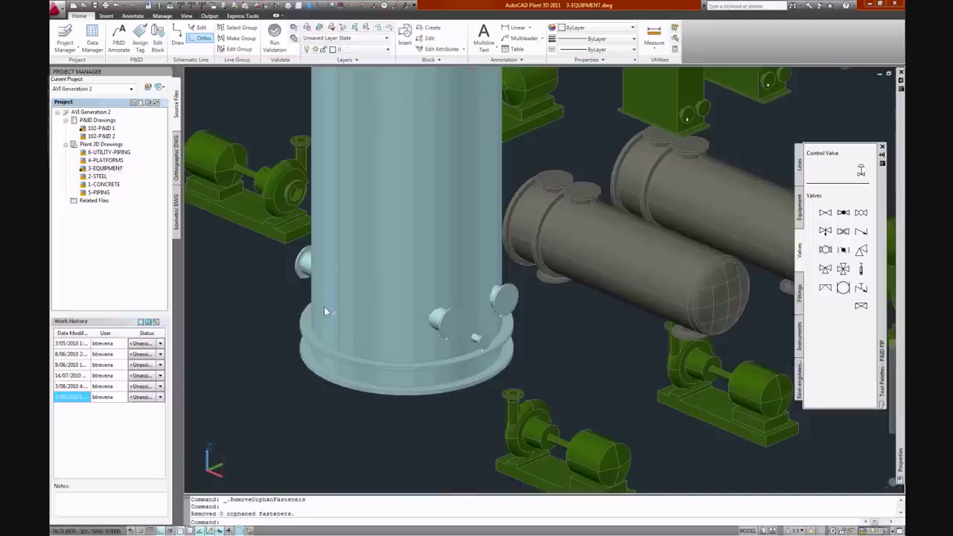
{"action": "left_click", "coordinate": [330, 311]}
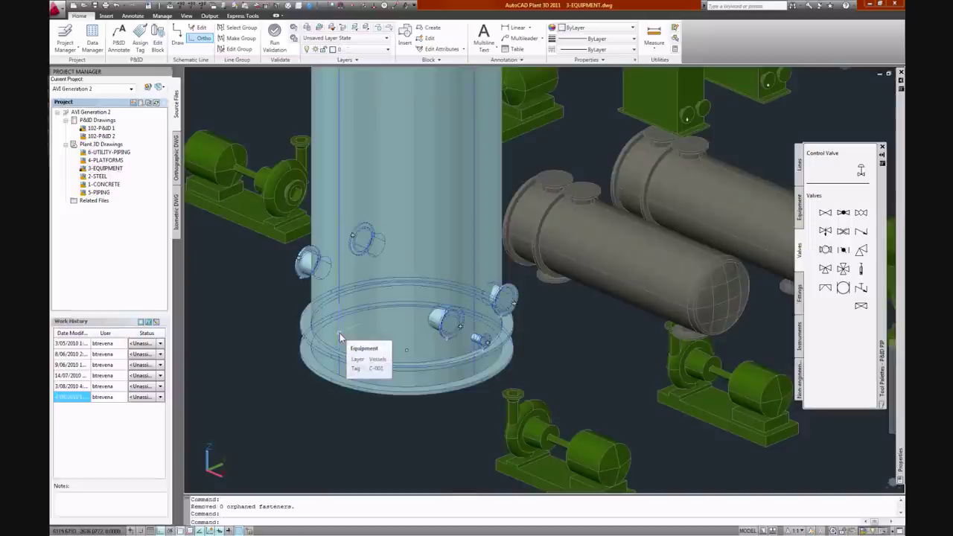
{"action": "right_click", "coordinate": [340, 333]}
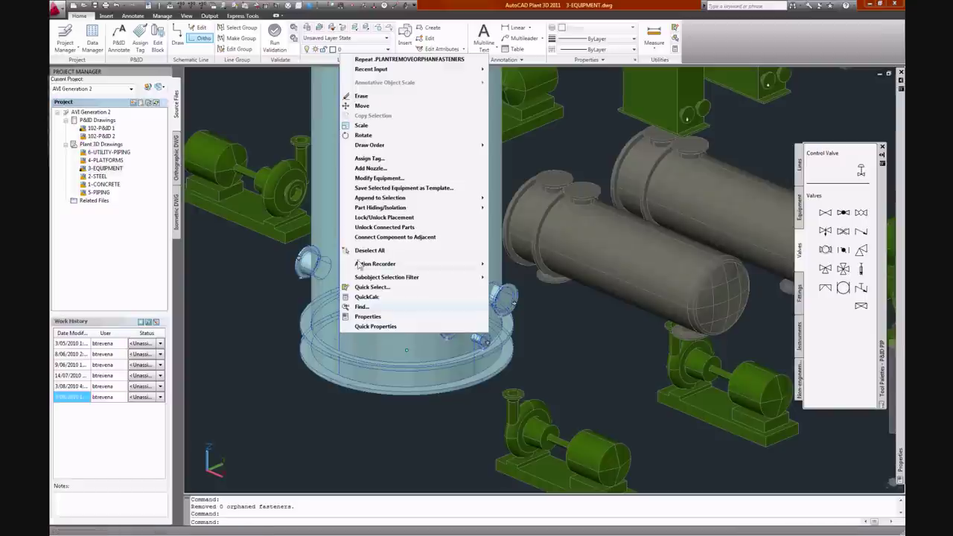
Step: Add nozzle N-16 to C-001 at height 225, angle 180, type 4" ND flanged FF 150
{"action": "left_click", "coordinate": [374, 168]}
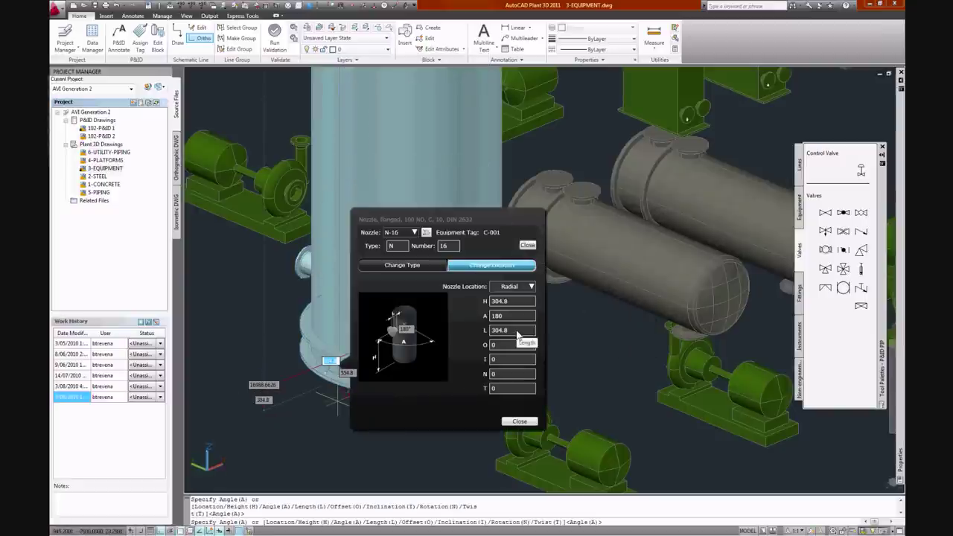
{"action": "left_click", "coordinate": [513, 302]}
{"action": "type", "text": "225"}
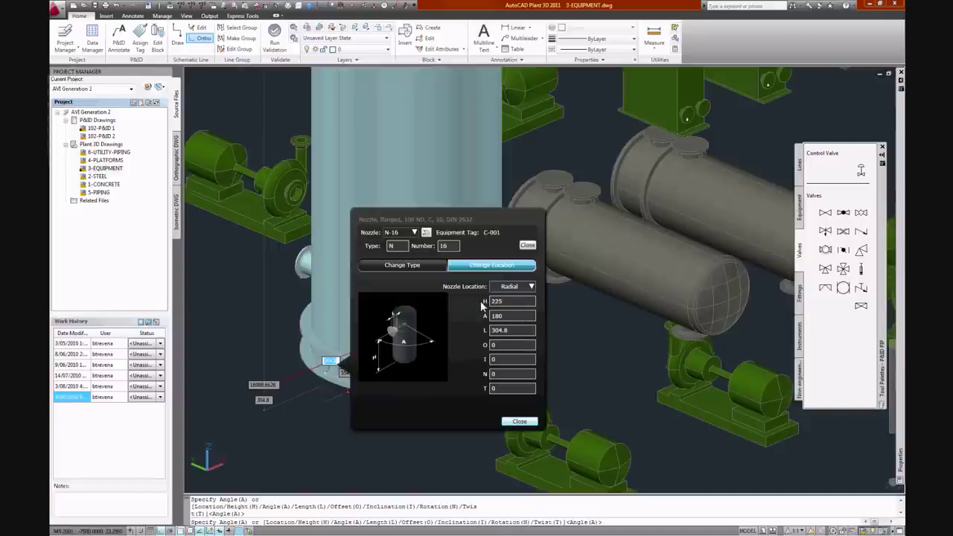
{"action": "left_click", "coordinate": [429, 266]}
{"action": "left_click", "coordinate": [513, 322]}
{"action": "left_click", "coordinate": [510, 329]}
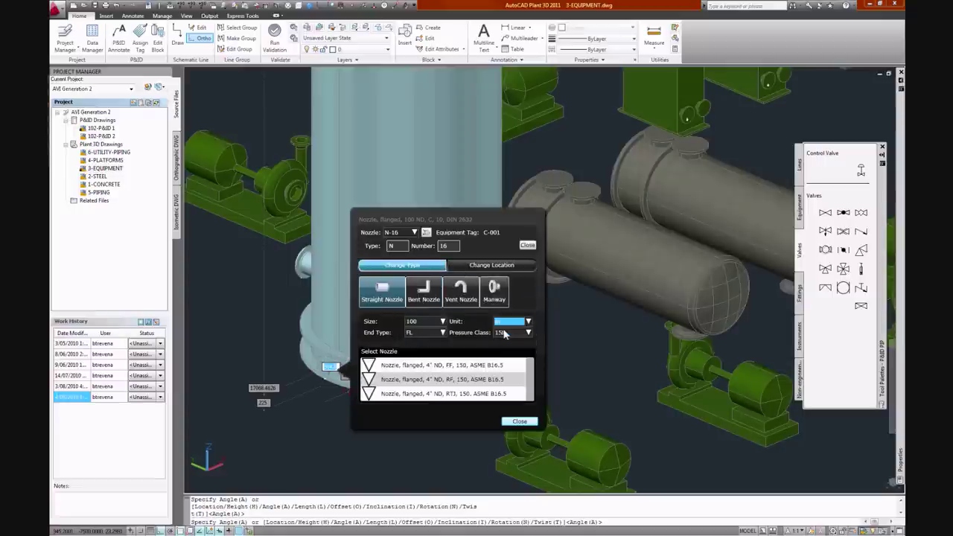
{"action": "left_click", "coordinate": [387, 366]}
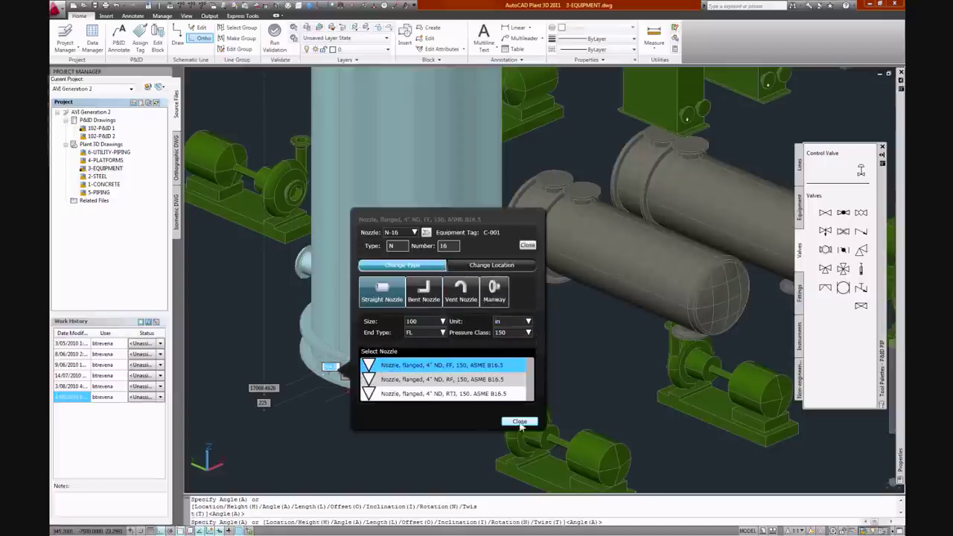
{"action": "left_click", "coordinate": [519, 421]}
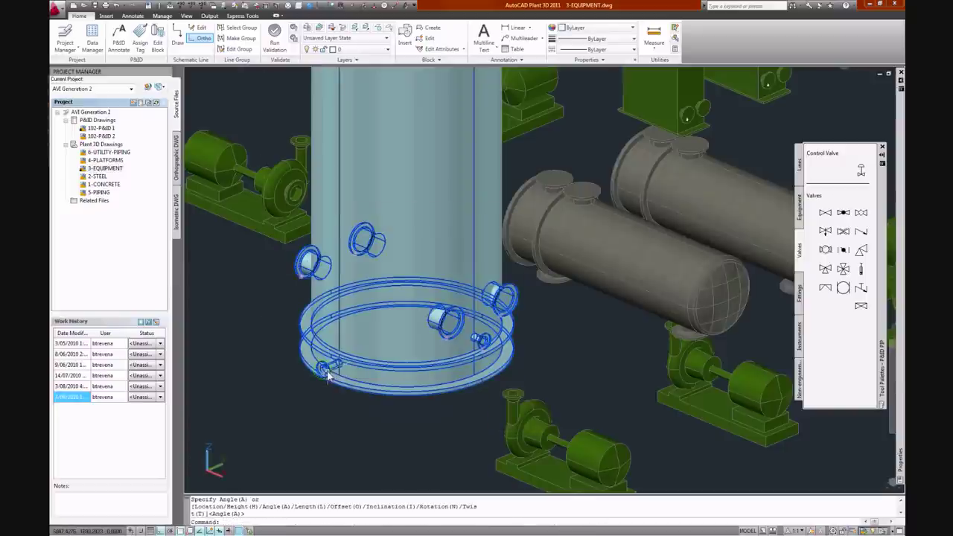
Step: Open the 5-PIPING drawing and switch to the 3D Piping workspace
{"action": "left_click", "coordinate": [101, 193]}
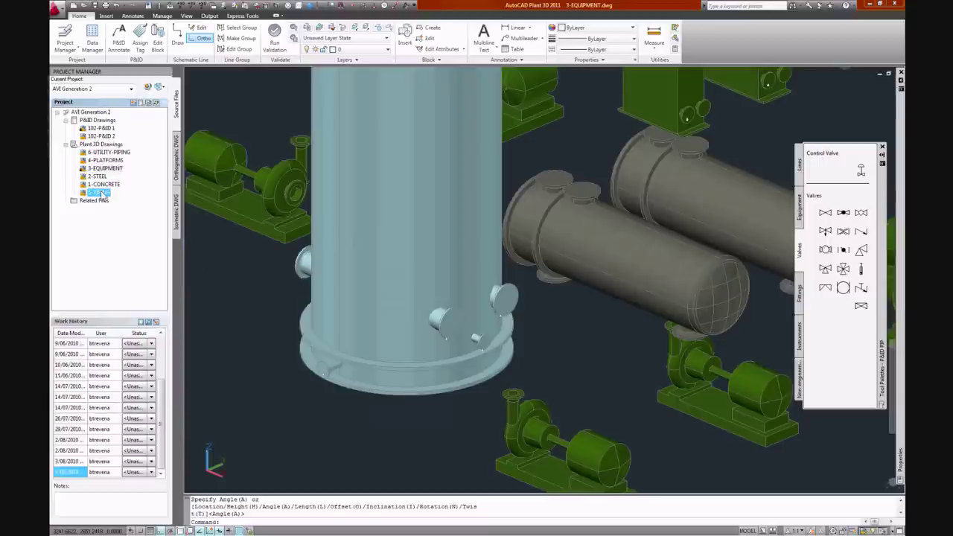
{"action": "right_click", "coordinate": [101, 194]}
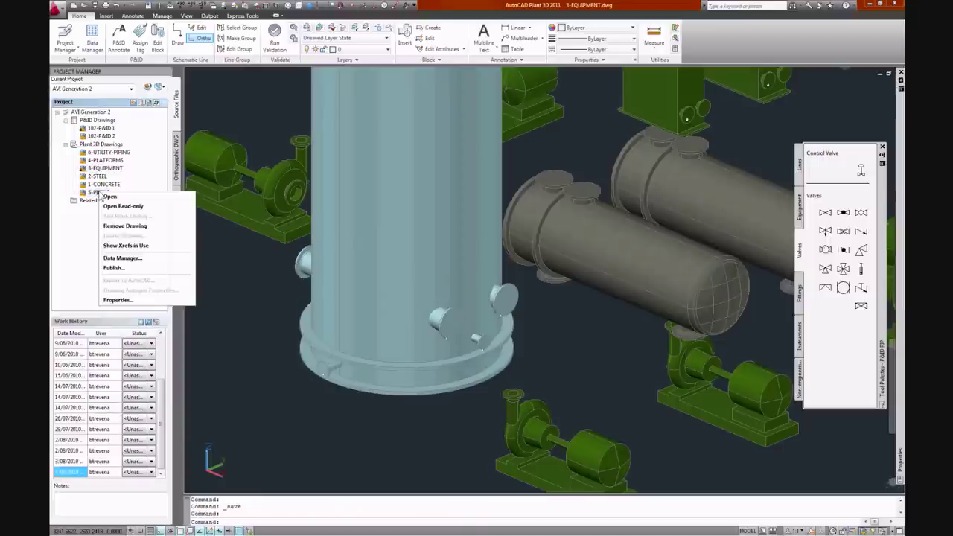
{"action": "left_click", "coordinate": [112, 196]}
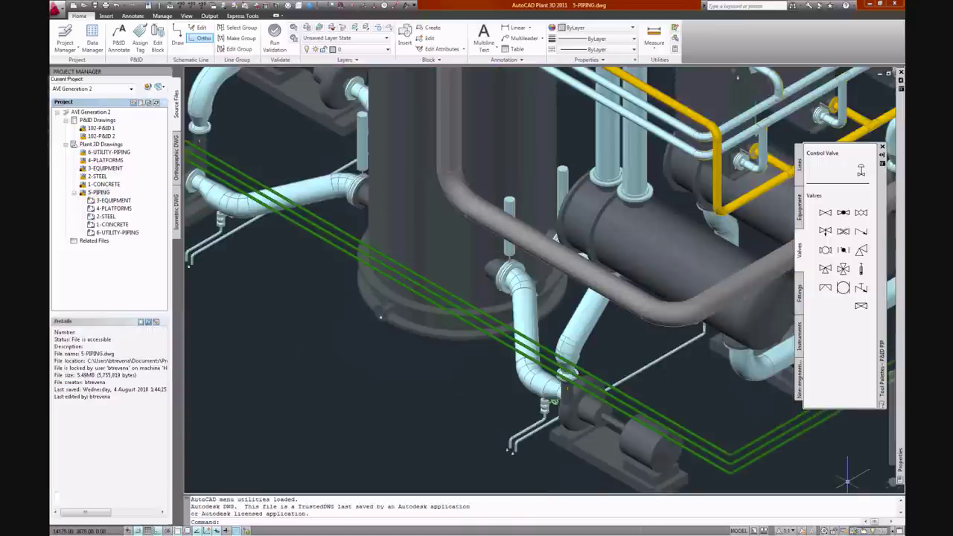
{"action": "left_click", "coordinate": [825, 531]}
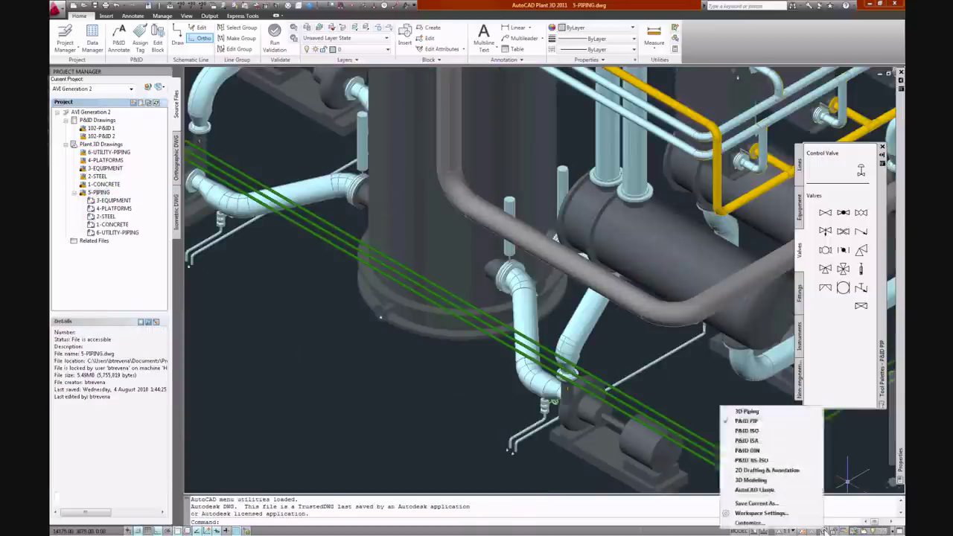
{"action": "left_click", "coordinate": [748, 412]}
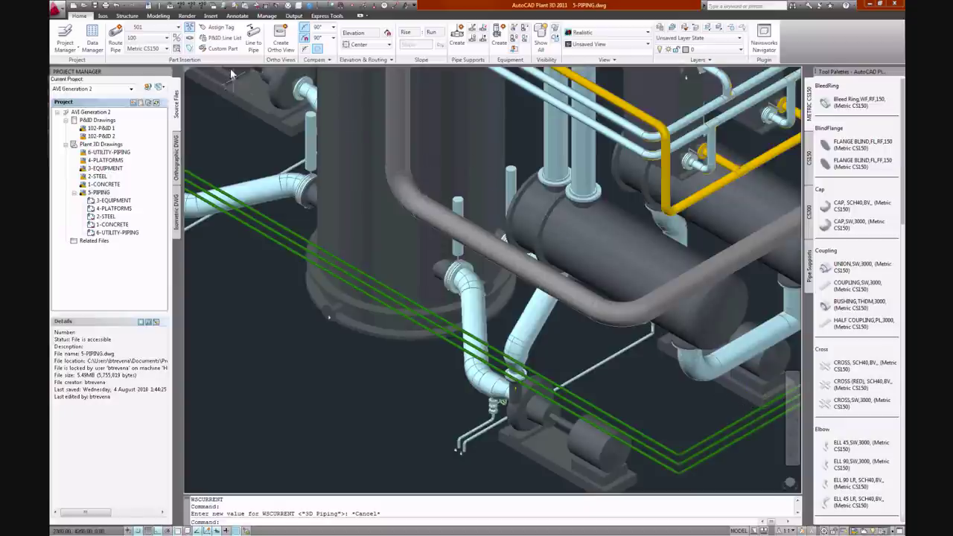
Step: Start Route Pipe for line 100-METRIC CS150-WW-27 from the expanded P&ID Line List entry
{"action": "left_click", "coordinate": [221, 38]}
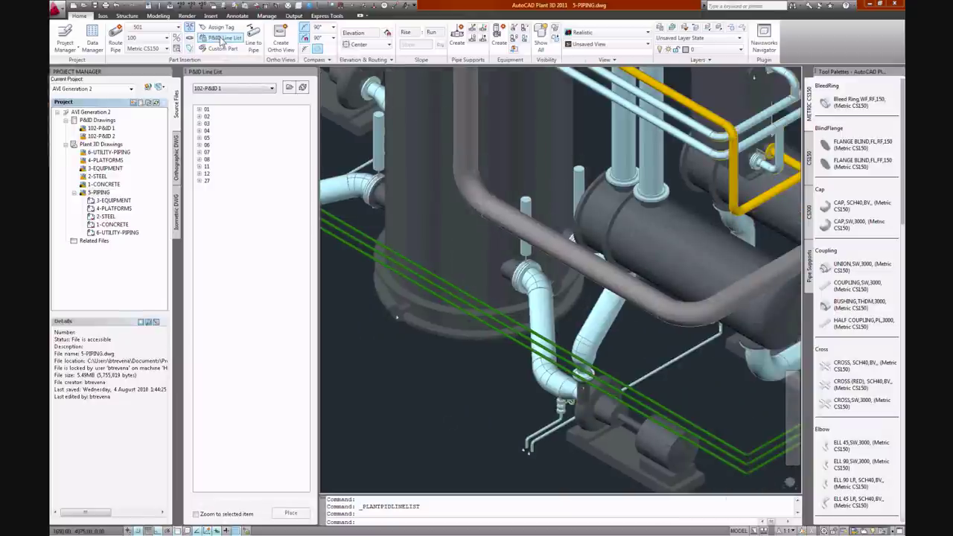
{"action": "left_click", "coordinate": [199, 181]}
{"action": "left_click", "coordinate": [208, 188]}
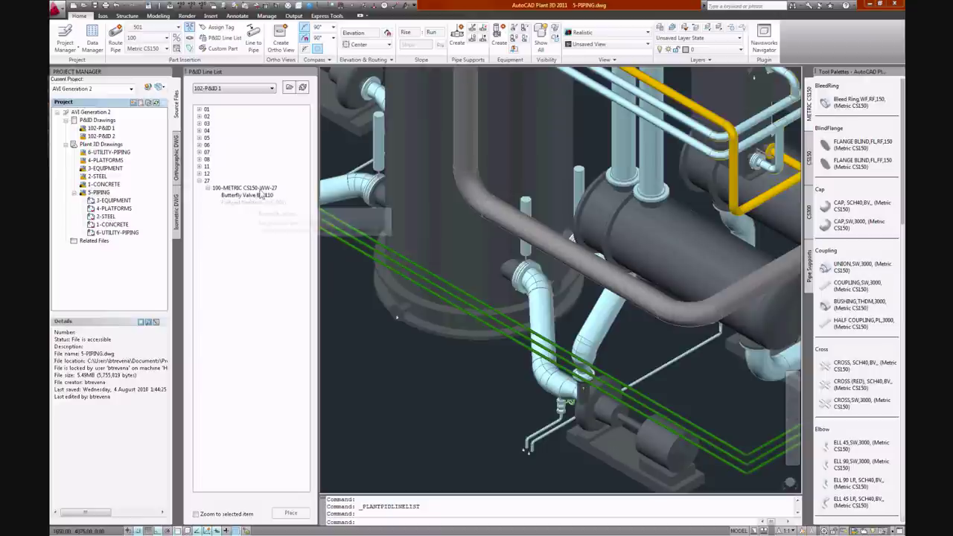
{"action": "left_click", "coordinate": [262, 189]}
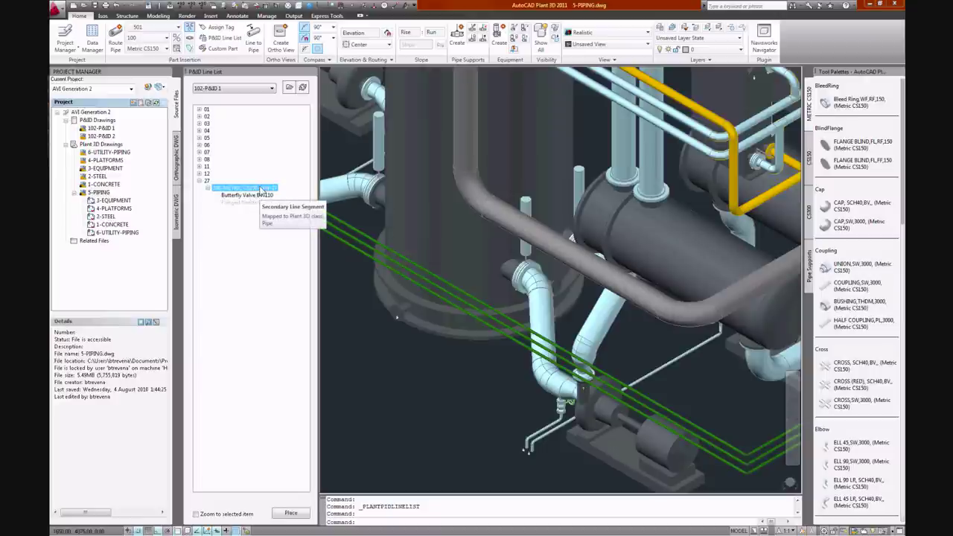
{"action": "double_click", "coordinate": [262, 191]}
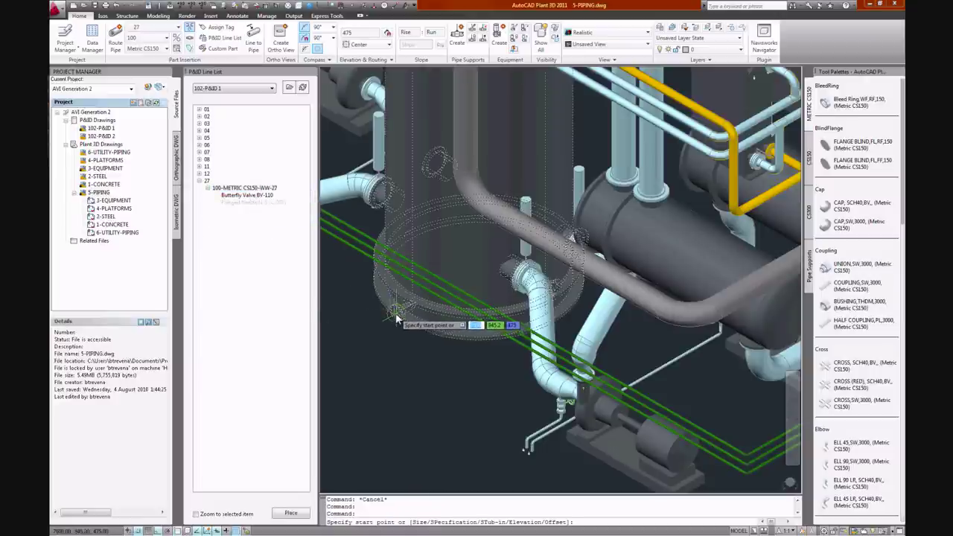
Step: Route the pipe from the vessel's lower nozzle through an elbow and down toward the pump
{"action": "left_click", "coordinate": [396, 316]}
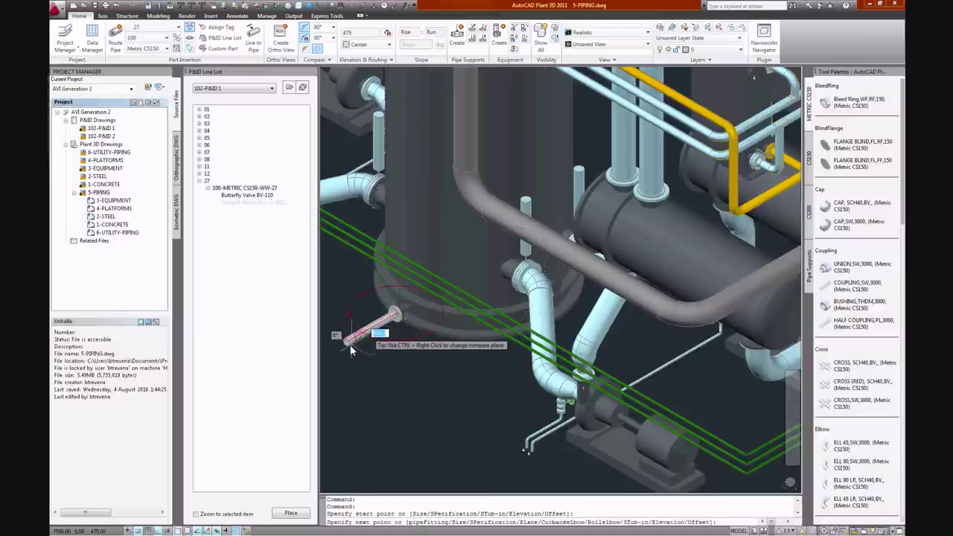
{"action": "left_click", "coordinate": [351, 344]}
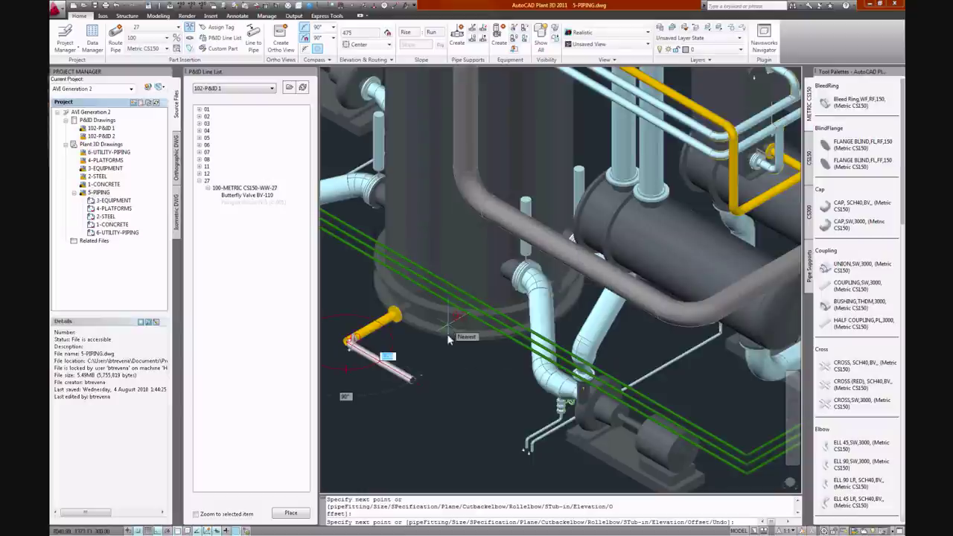
{"action": "left_click", "coordinate": [504, 438]}
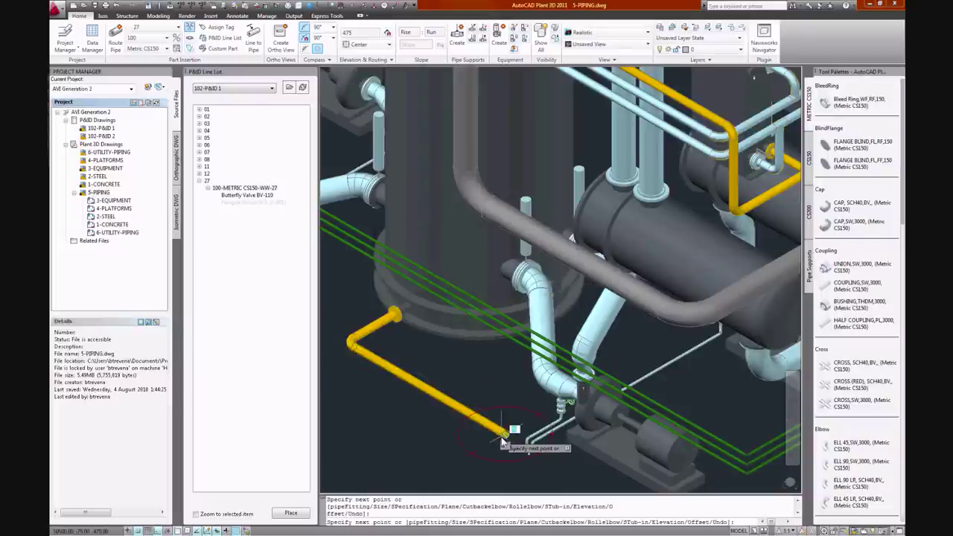
{"action": "type", "text": "p"}
{"action": "key", "text": "Return"}
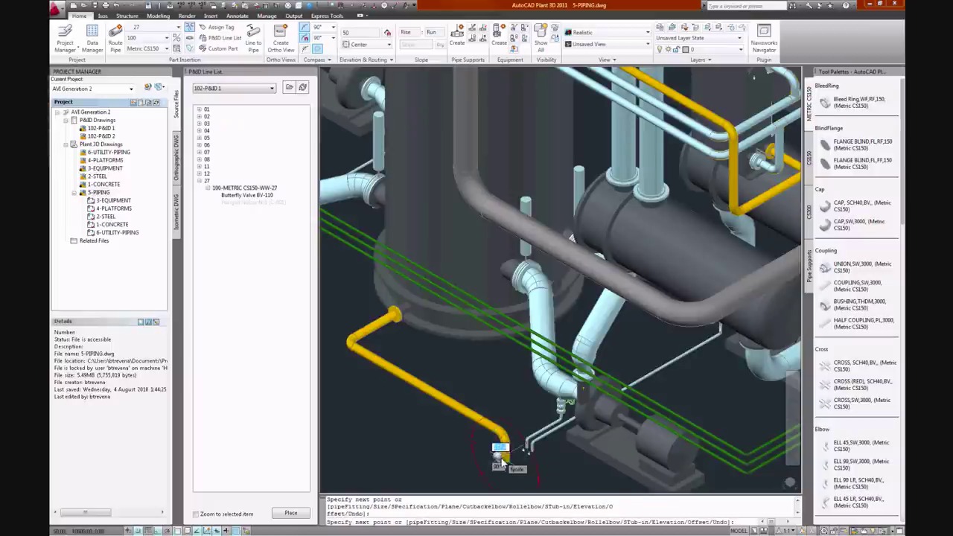
{"action": "key", "text": "Return"}
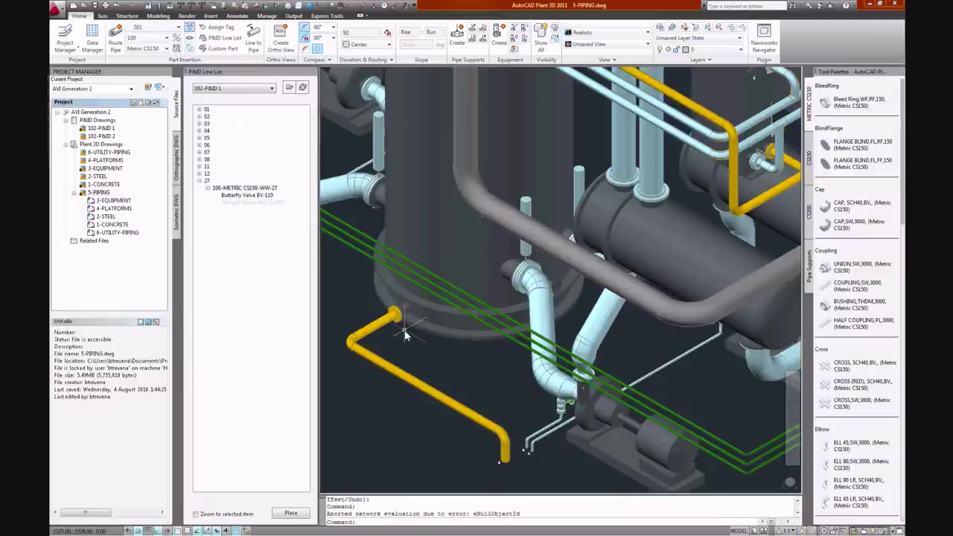
Step: Place butterfly valve BV-110 on the pipe just below the nozzle with rotation angle 0
{"action": "right_click", "coordinate": [257, 199]}
{"action": "left_click", "coordinate": [268, 200]}
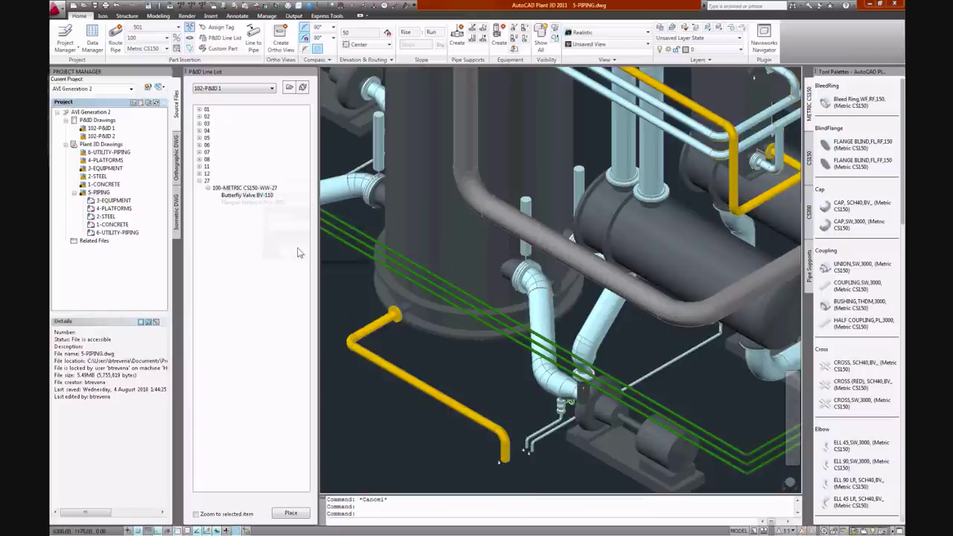
{"action": "left_click", "coordinate": [378, 327]}
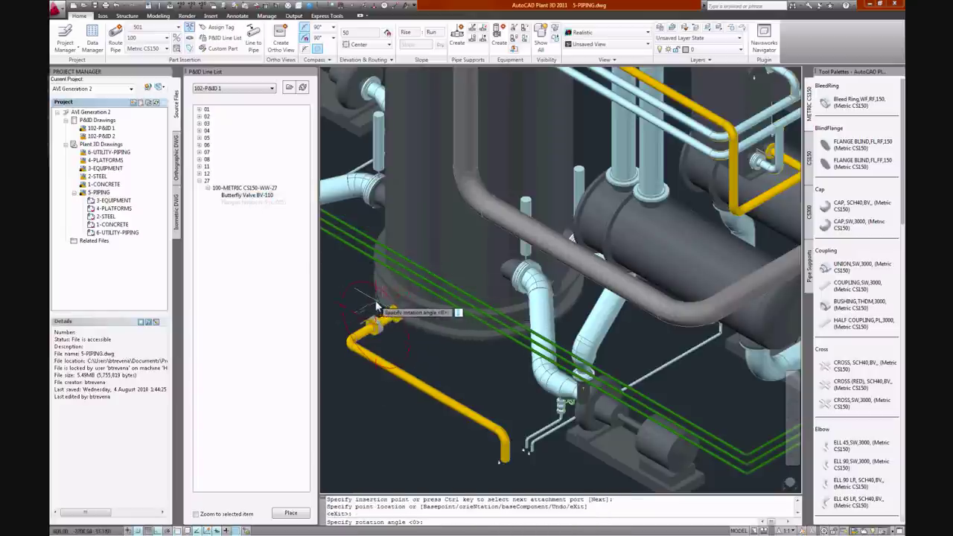
{"action": "left_click", "coordinate": [377, 306]}
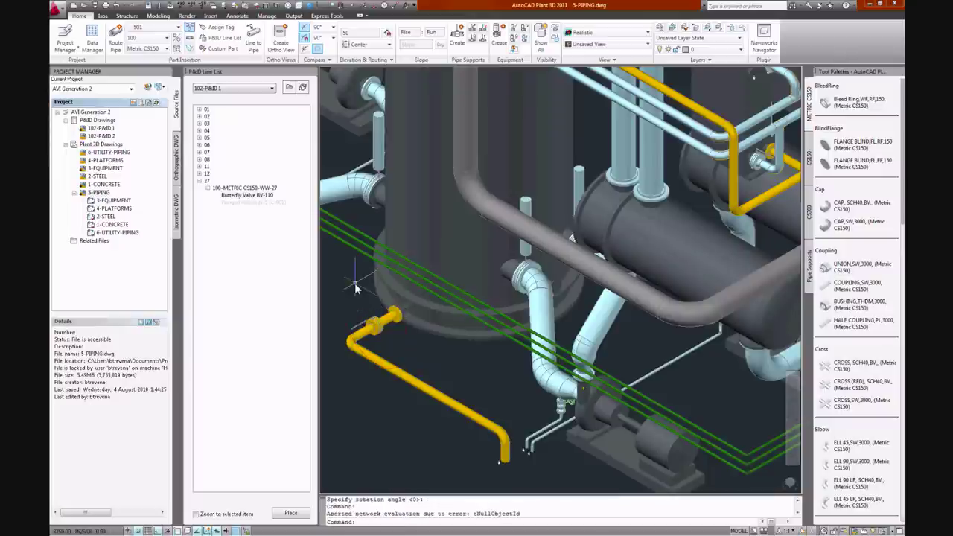
Step: Create a Production ISO for line 27 from the Isos tools
{"action": "left_click", "coordinate": [103, 16]}
{"action": "left_click", "coordinate": [80, 37]}
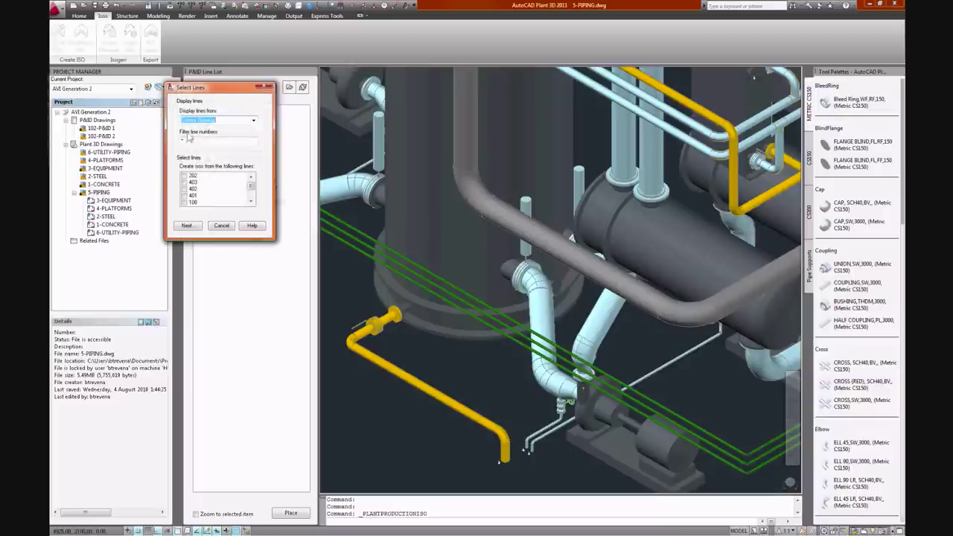
{"action": "scroll", "coordinate": [252, 191], "scroll_direction": "down", "scroll_amount": 1}
{"action": "left_click_drag", "start_coordinate": [251, 190], "coordinate": [252, 195]}
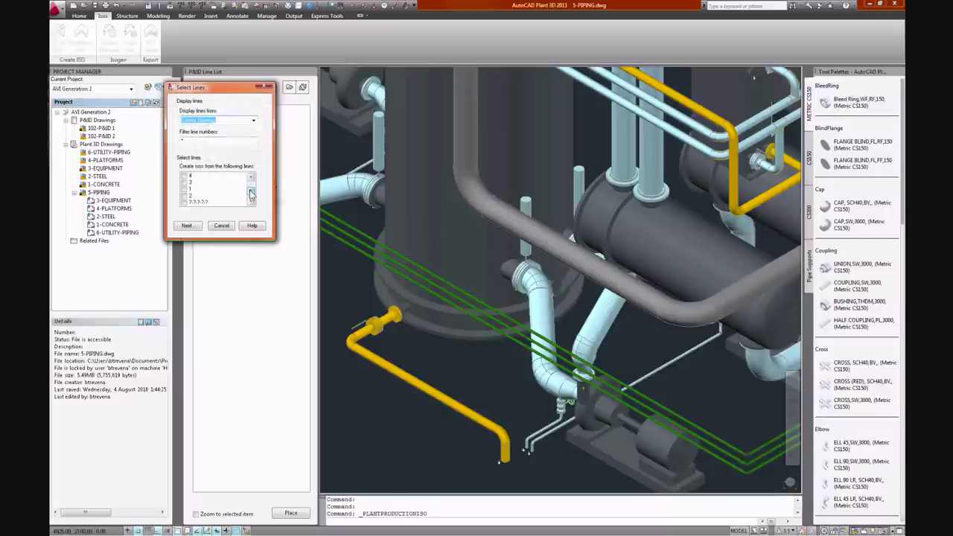
{"action": "scroll", "coordinate": [251, 194], "scroll_direction": "down", "scroll_amount": 1}
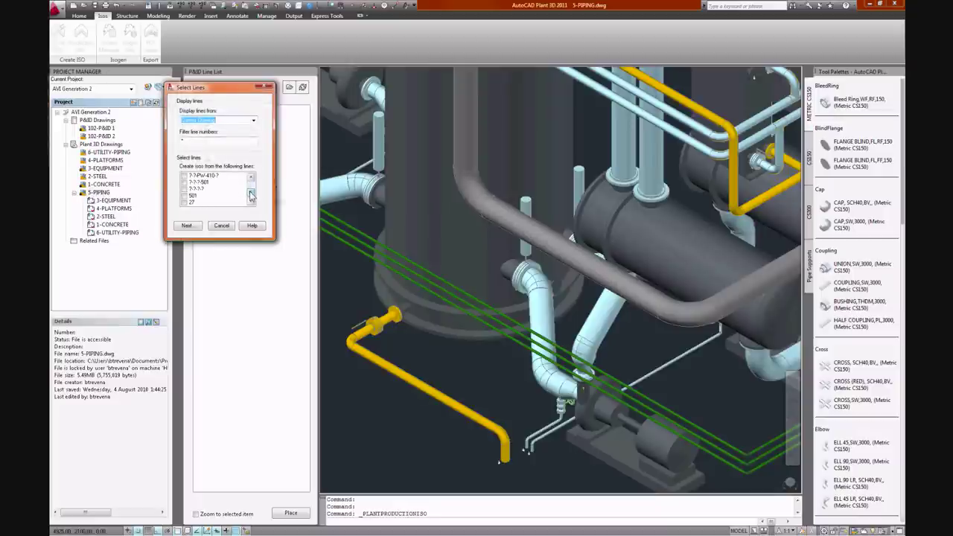
{"action": "left_click", "coordinate": [184, 201]}
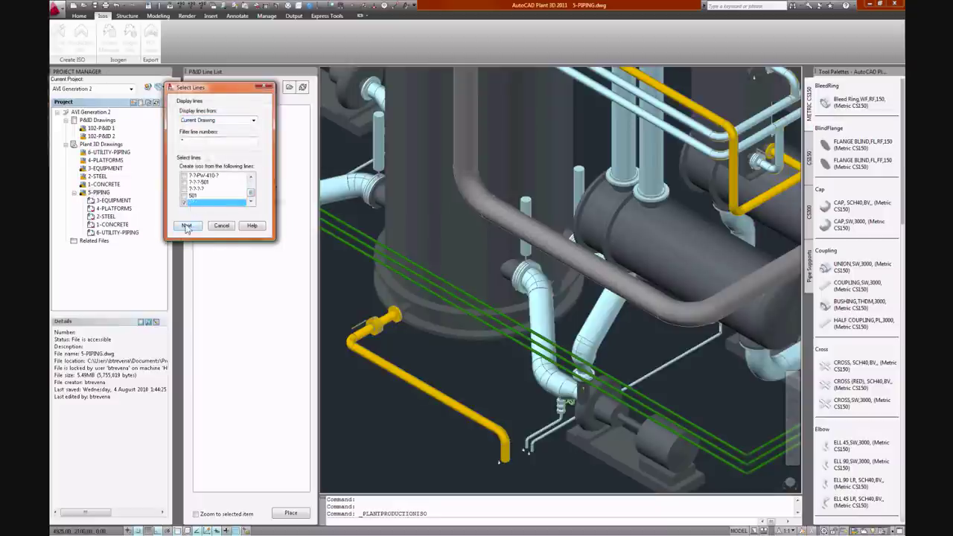
{"action": "left_click", "coordinate": [186, 224]}
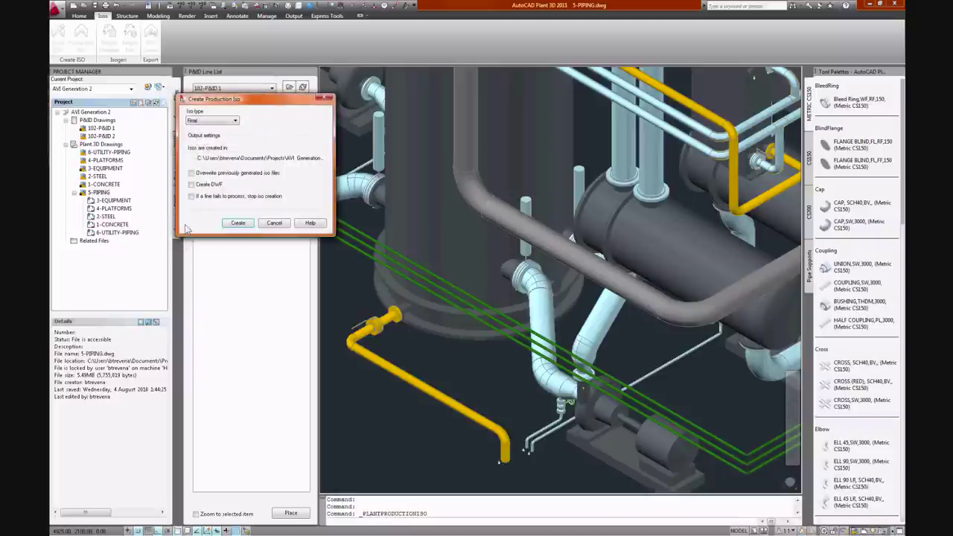
{"action": "left_click", "coordinate": [239, 223]}
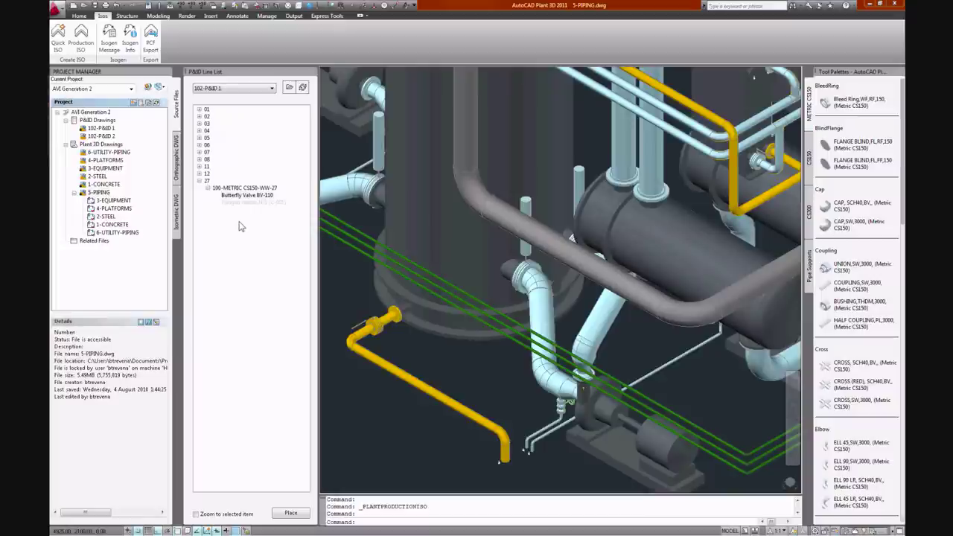
Step: Open the Final 27 isometric DWG and zoom and pan over its pipe run and parts list
{"action": "left_click", "coordinate": [177, 214]}
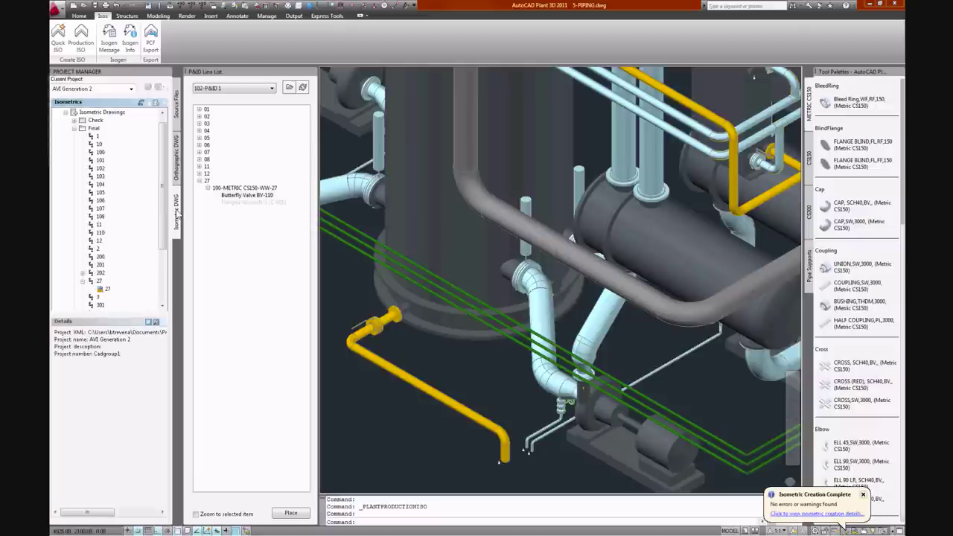
{"action": "double_click", "coordinate": [106, 293]}
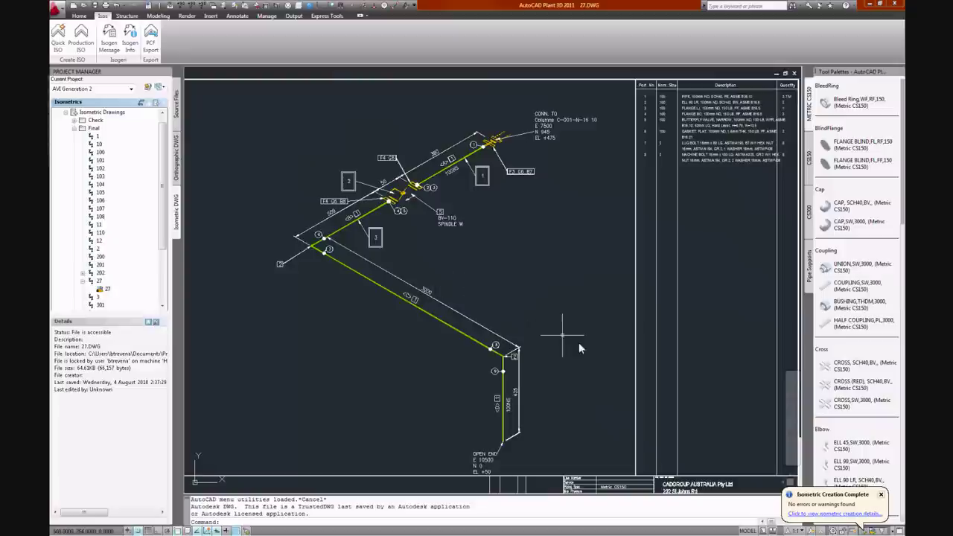
{"action": "scroll", "coordinate": [744, 133], "scroll_direction": "up", "scroll_amount": 3}
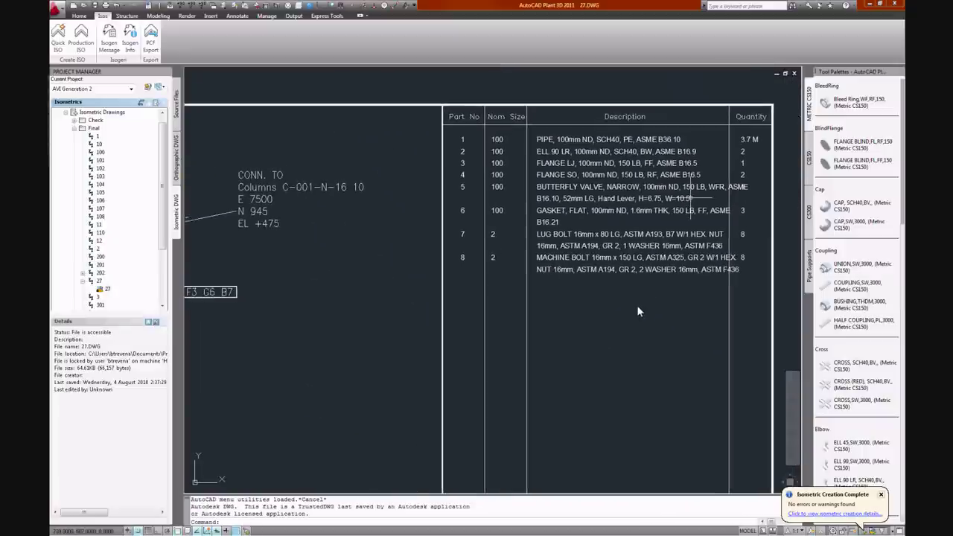
{"action": "scroll", "coordinate": [662, 287], "scroll_direction": "down", "scroll_amount": 2}
{"action": "mouse_move", "coordinate": [603, 362]}
{"action": "middle_mouse_down"}
{"action": "mouse_move", "coordinate": [663, 186]}
{"action": "mouse_move", "coordinate": [659, 125]}
{"action": "middle_mouse_up"}
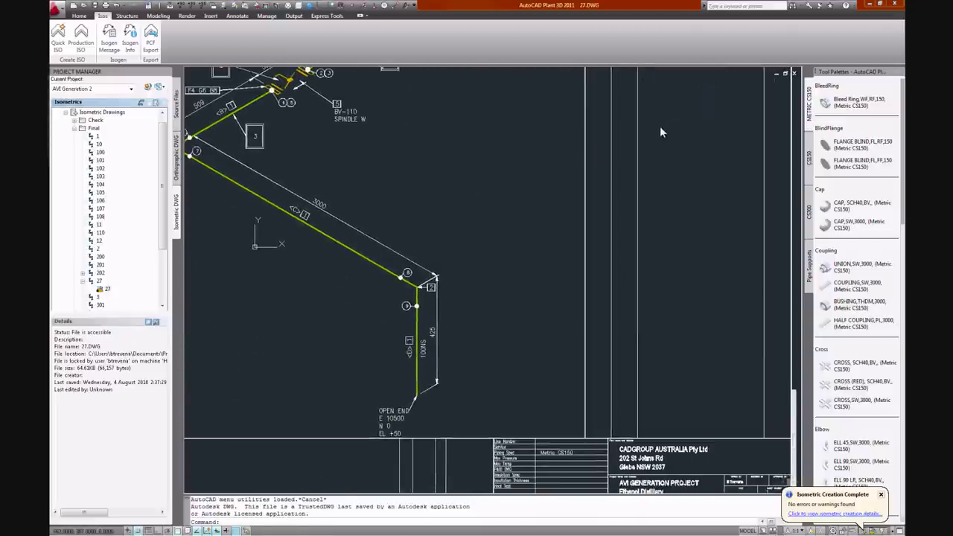
{"action": "mouse_move", "coordinate": [660, 126]}
{"action": "middle_mouse_down"}
{"action": "mouse_move", "coordinate": [737, 179]}
{"action": "mouse_move", "coordinate": [769, 188]}
{"action": "middle_mouse_up"}
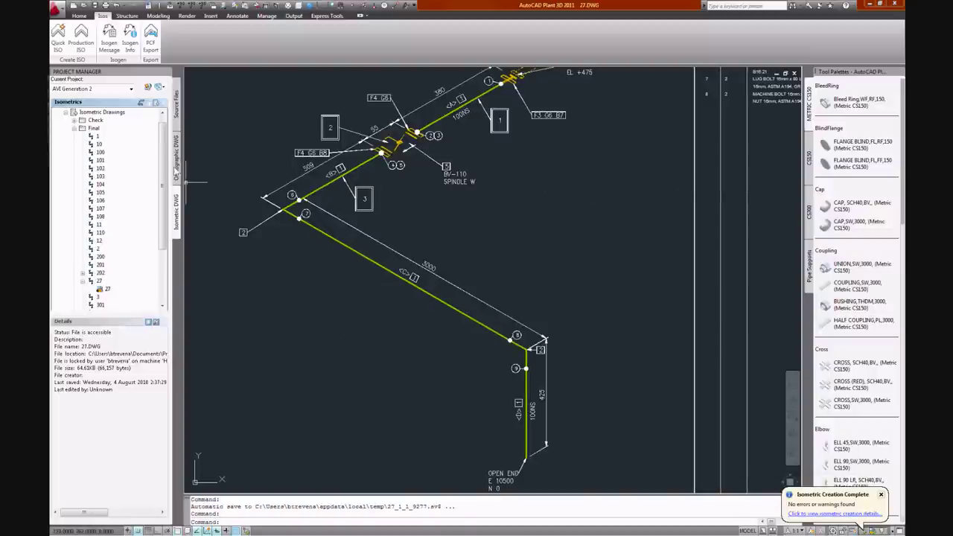
{"action": "left_click", "coordinate": [178, 110]}
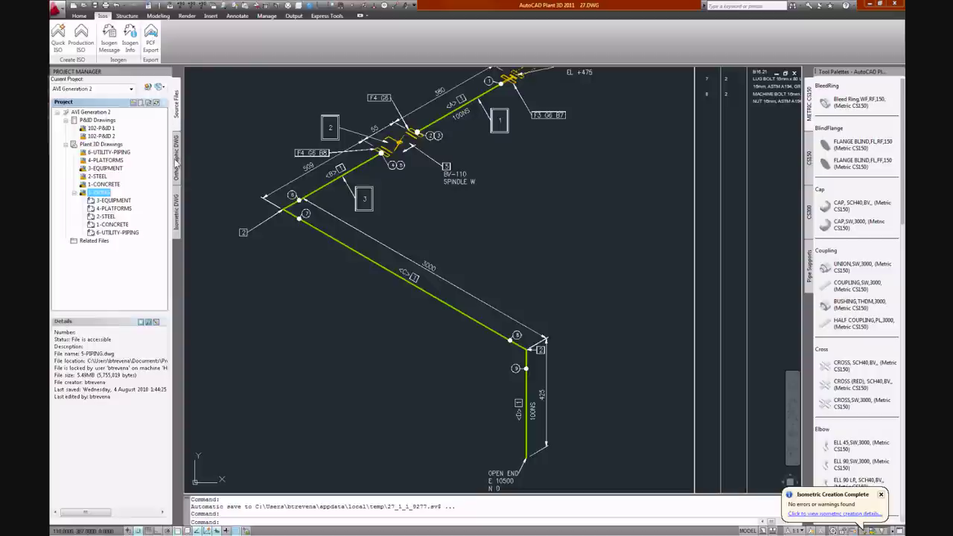
Step: Reopen the 5-PIPING drawing from the project drawing list
{"action": "left_click", "coordinate": [81, 15]}
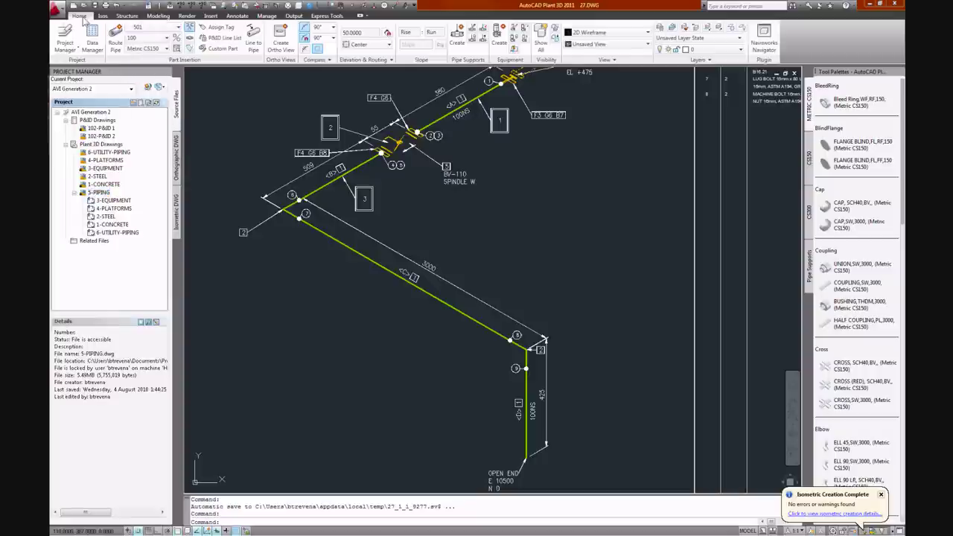
{"action": "left_click", "coordinate": [92, 34]}
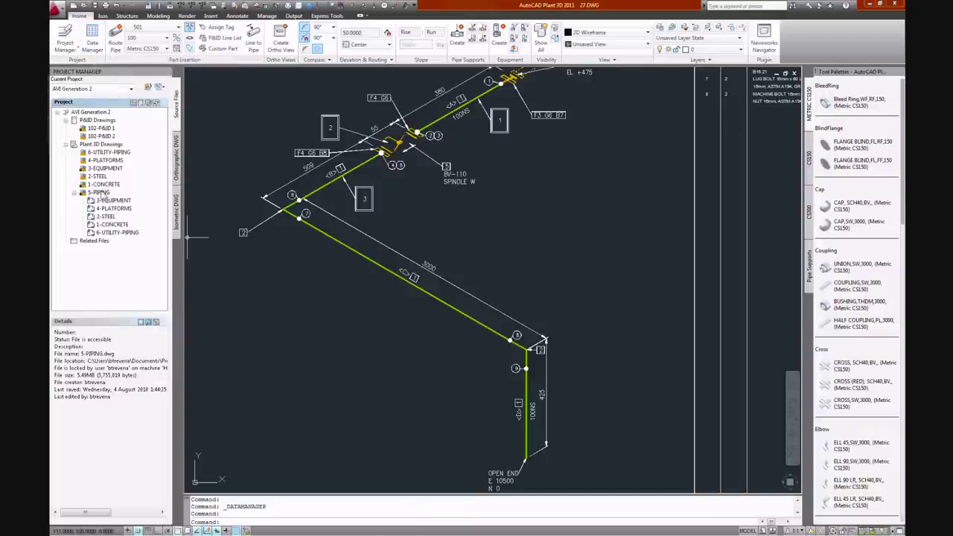
{"action": "right_click", "coordinate": [103, 195]}
{"action": "left_click", "coordinate": [111, 197]}
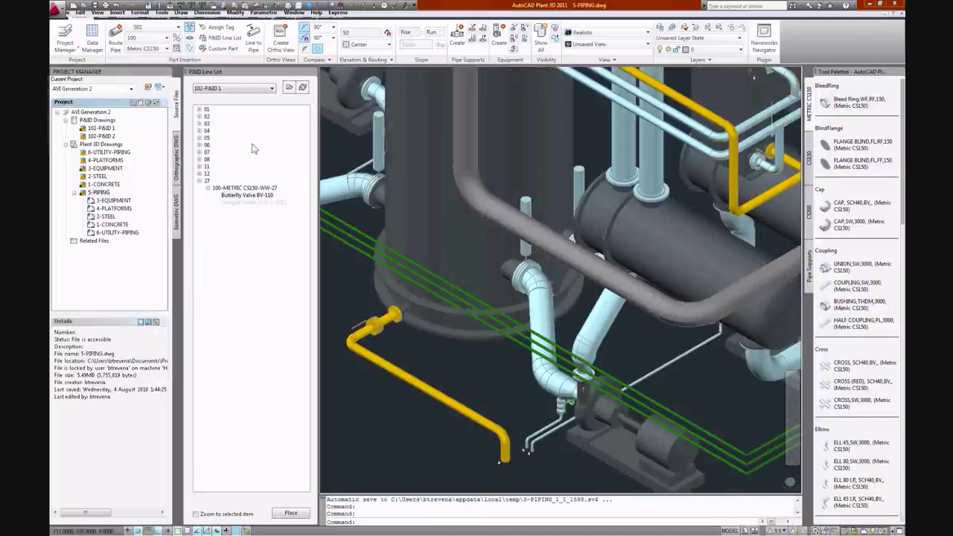
Step: Close the P&ID Line List, then review an Area's Pipe Lines in Data Manager before closing it
{"action": "left_click", "coordinate": [315, 73]}
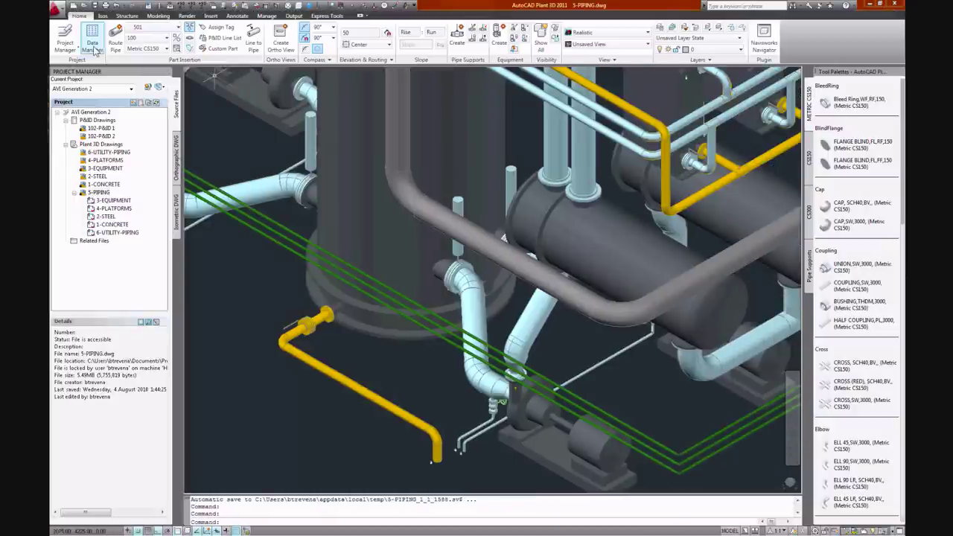
{"action": "left_click", "coordinate": [93, 48]}
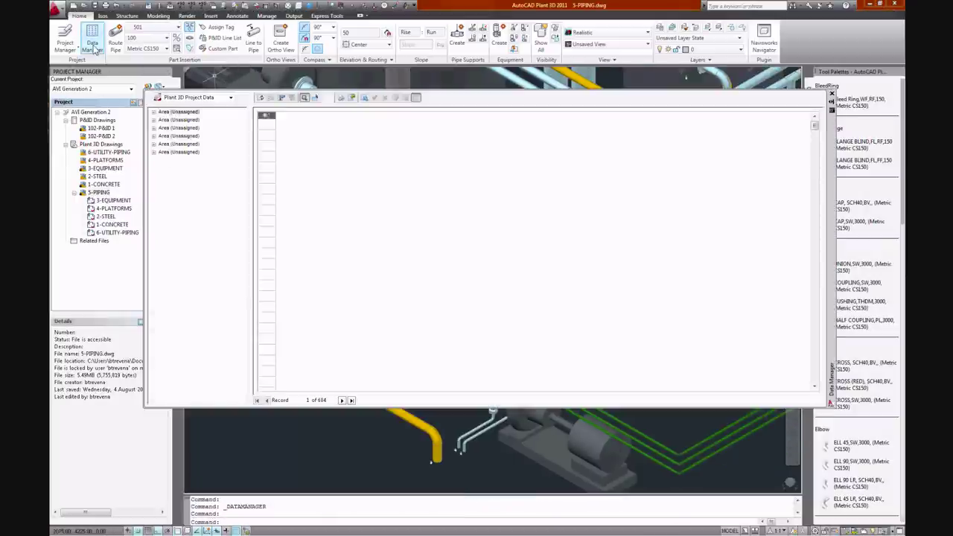
{"action": "left_click", "coordinate": [153, 119]}
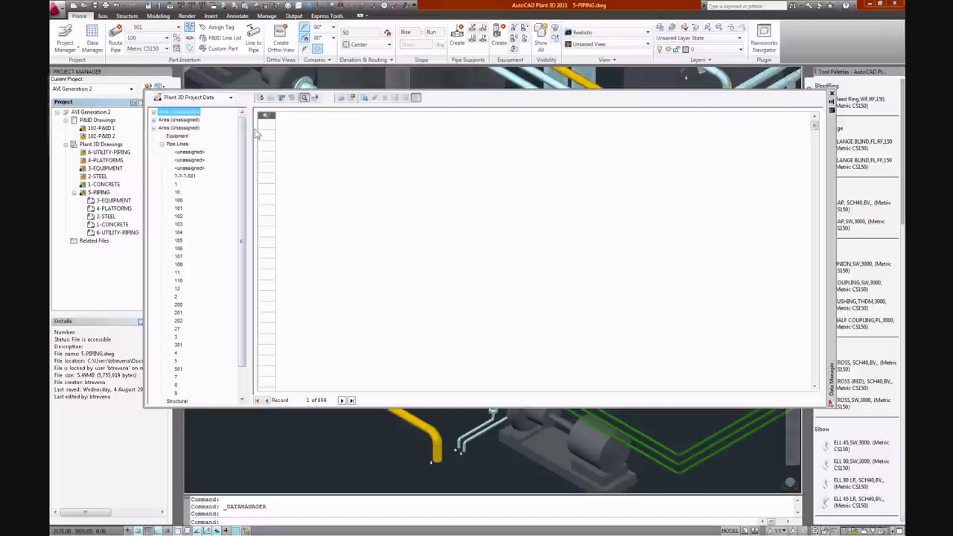
{"action": "left_click", "coordinate": [831, 93]}
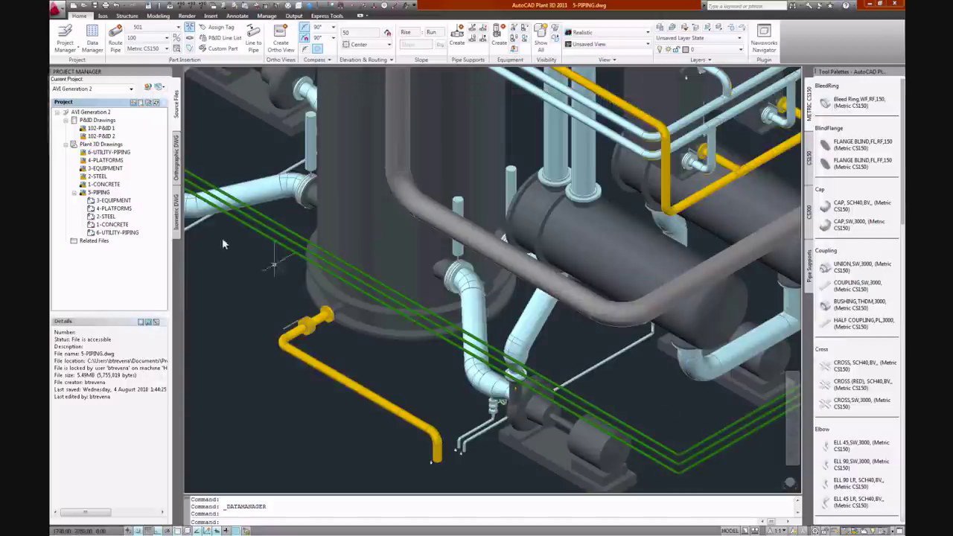
{"action": "left_click", "coordinate": [101, 192]}
Step: Set the 5-PIPING drawing's Drawing Area property to PIPING
{"action": "right_click", "coordinate": [100, 193]}
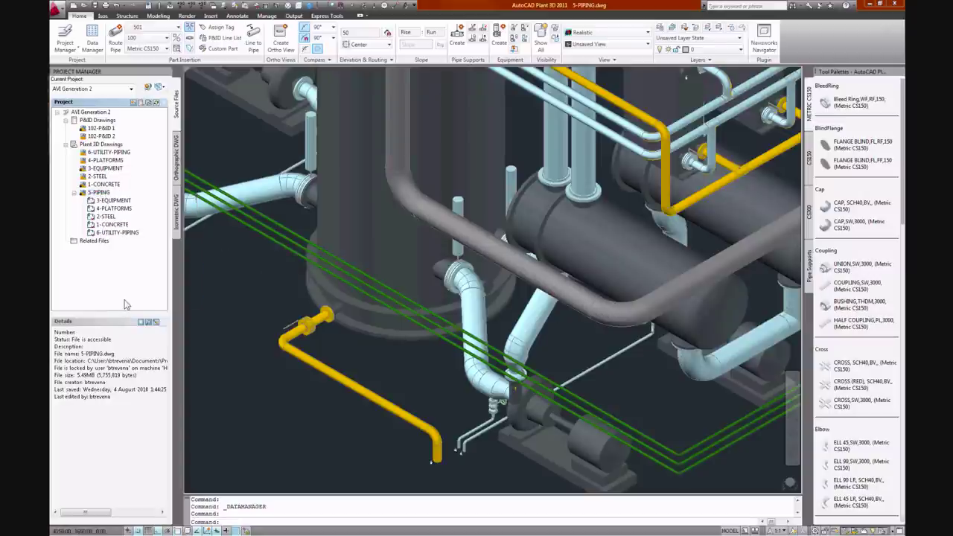
{"action": "left_click", "coordinate": [125, 300]}
{"action": "left_click", "coordinate": [257, 163]}
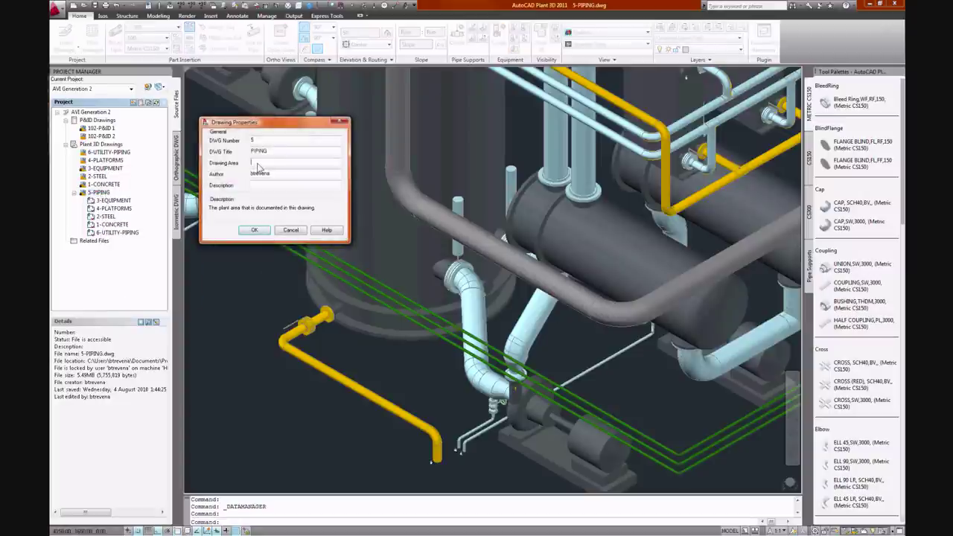
{"action": "type", "text": "Pi"}
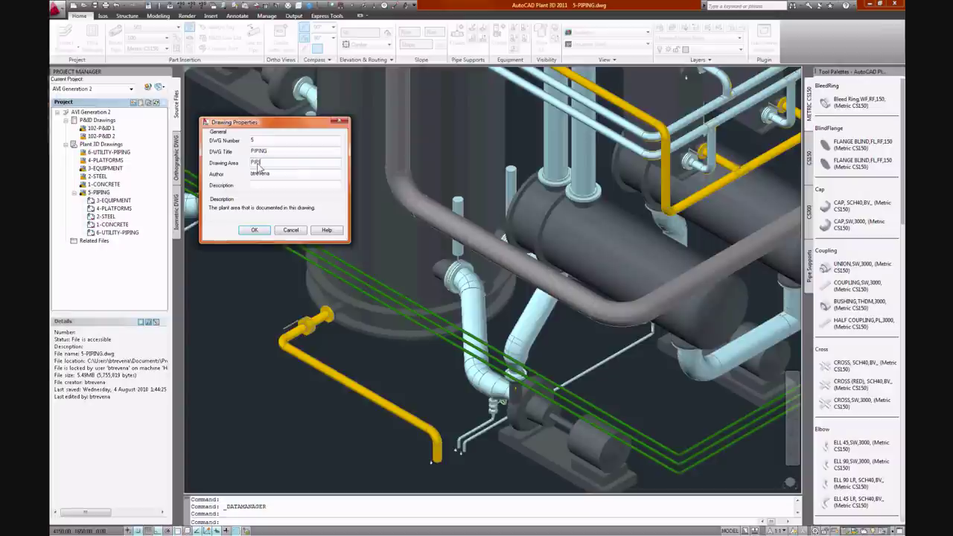
{"action": "left_click", "coordinate": [254, 230]}
Step: Set the 2-STEEL drawing's Drawing Area property to STEEL
{"action": "left_click", "coordinate": [99, 176]}
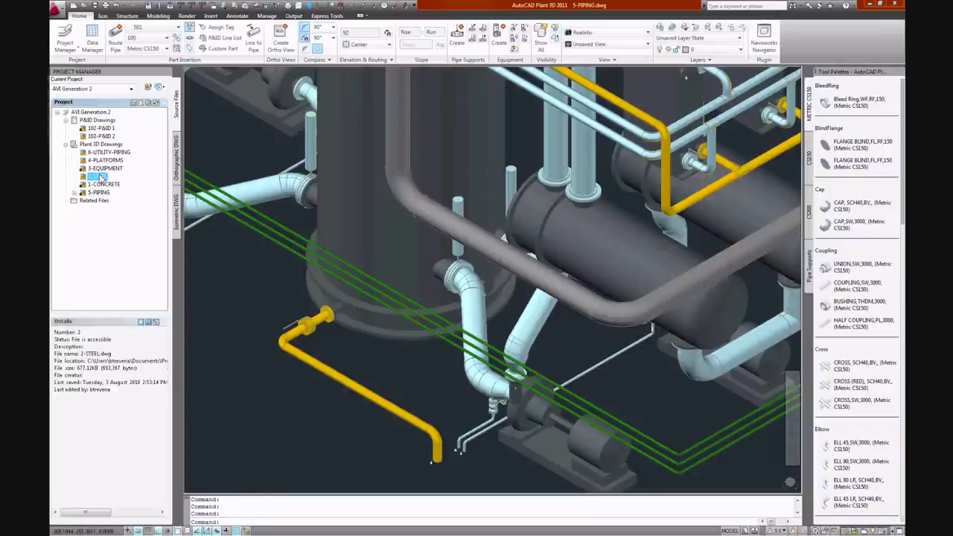
{"action": "right_click", "coordinate": [99, 176]}
{"action": "left_click", "coordinate": [115, 283]}
{"action": "left_click", "coordinate": [270, 165]}
{"action": "type", "text": "STEEL"}
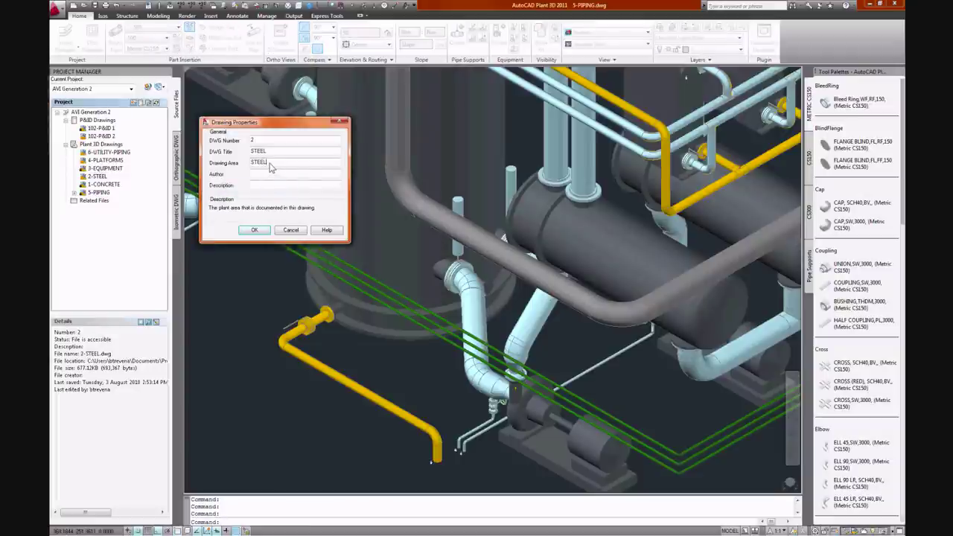
{"action": "left_click", "coordinate": [254, 230]}
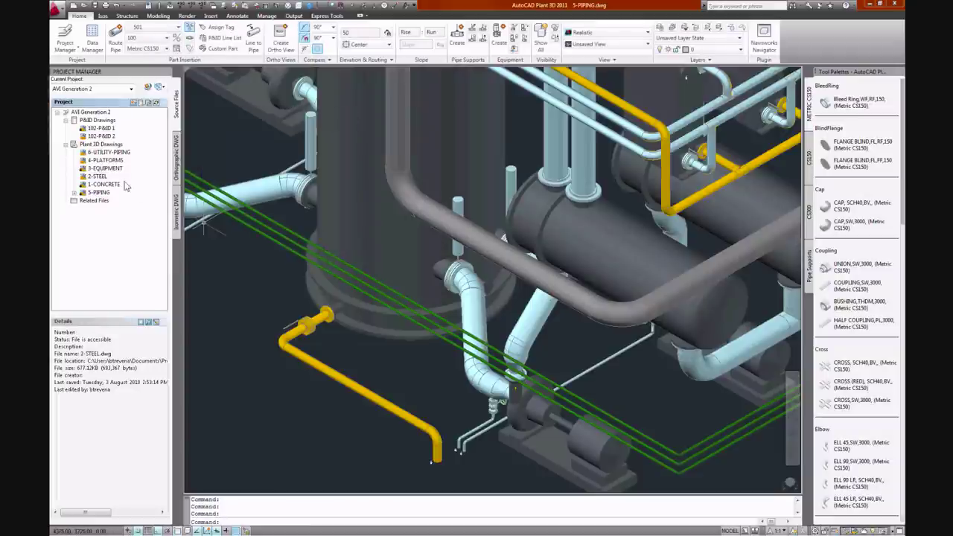
Step: Set the 3-EQUIPMENT drawing's Drawing Area property to EQUIPMENT
{"action": "left_click", "coordinate": [110, 169]}
{"action": "right_click", "coordinate": [111, 169]}
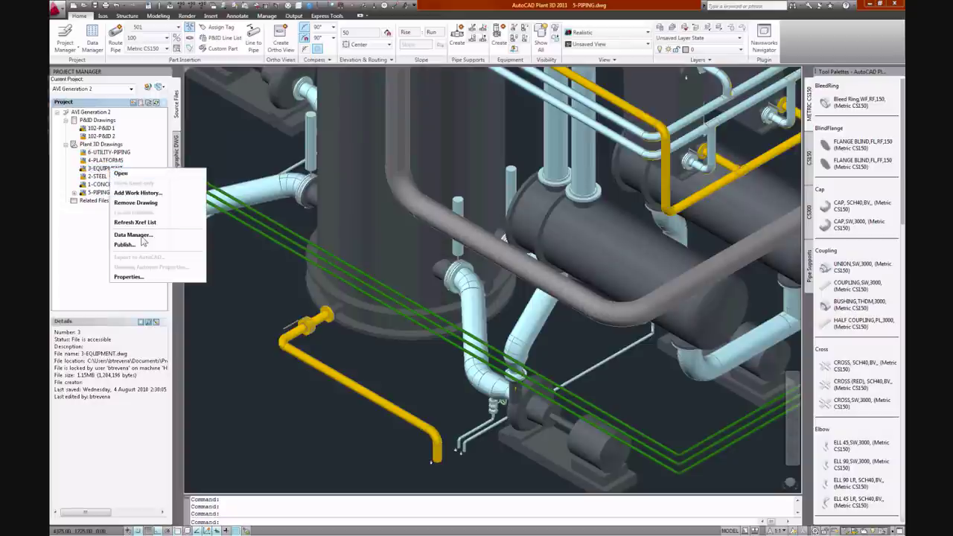
{"action": "left_click", "coordinate": [138, 274]}
{"action": "left_click", "coordinate": [264, 165]}
{"action": "type", "text": "EQUIPMENT"}
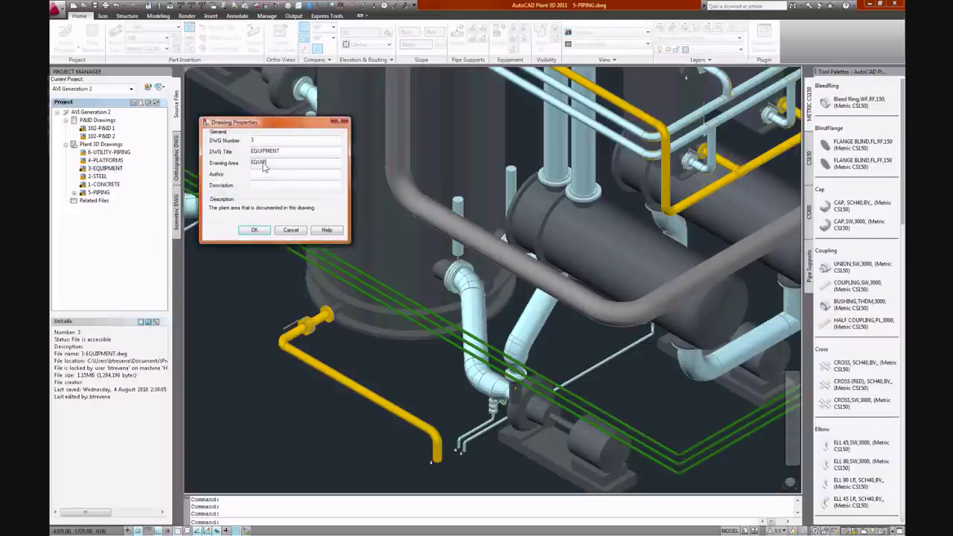
{"action": "left_click", "coordinate": [254, 230]}
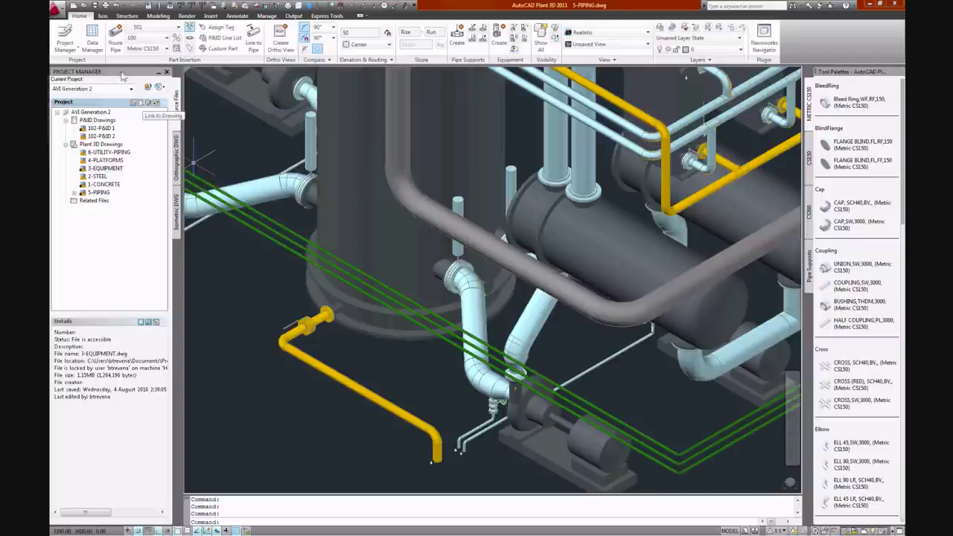
{"action": "left_click", "coordinate": [94, 45]}
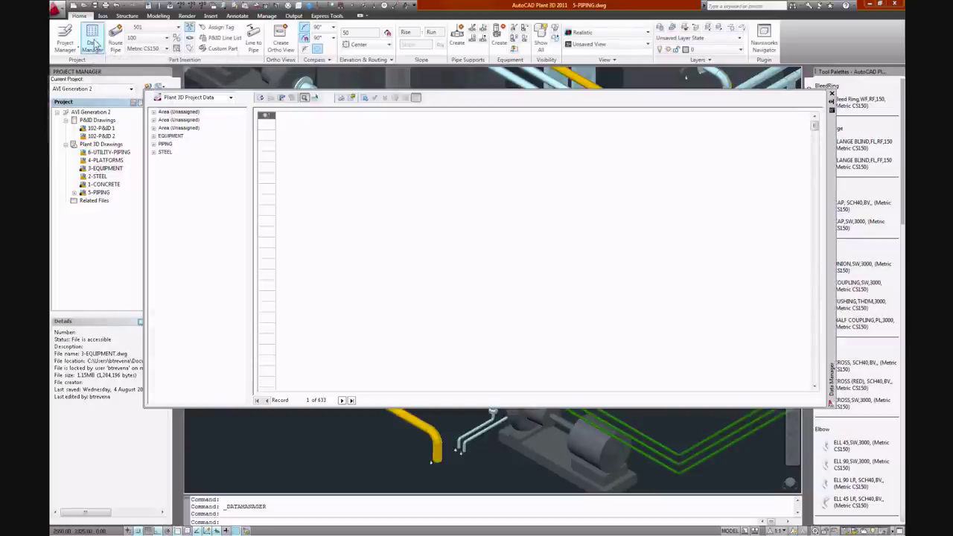
{"action": "left_click", "coordinate": [154, 145]}
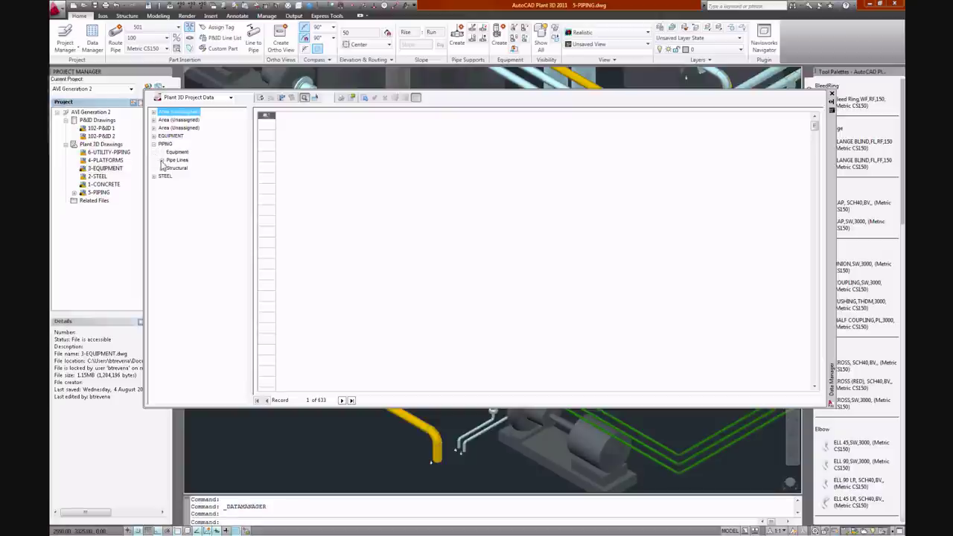
{"action": "left_click", "coordinate": [161, 159]}
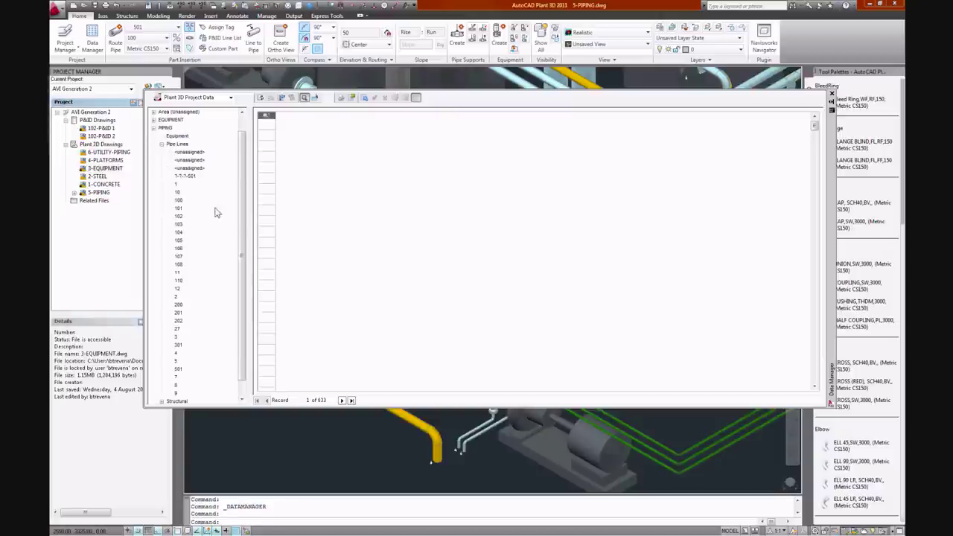
{"action": "left_click_drag", "start_coordinate": [242, 223], "coordinate": [243, 253]}
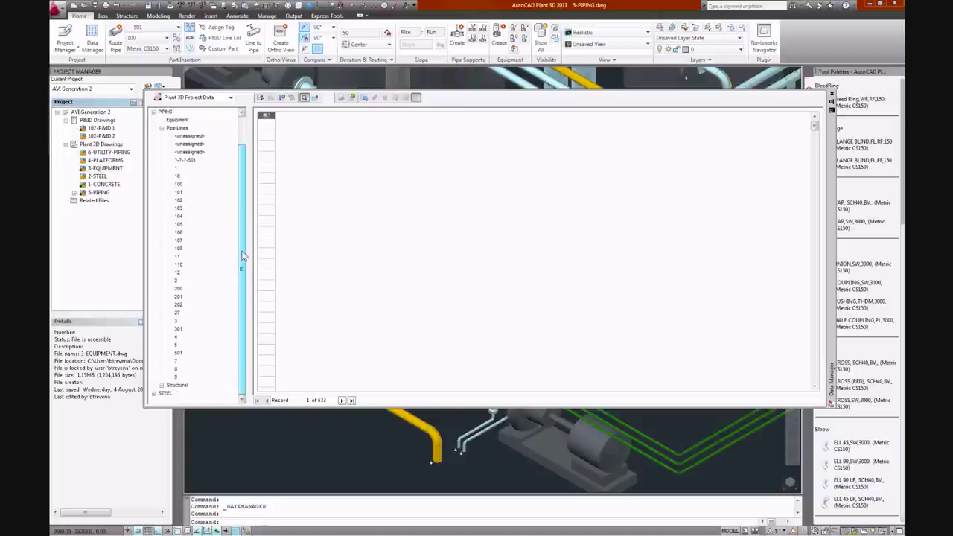
{"action": "left_click", "coordinate": [177, 312]}
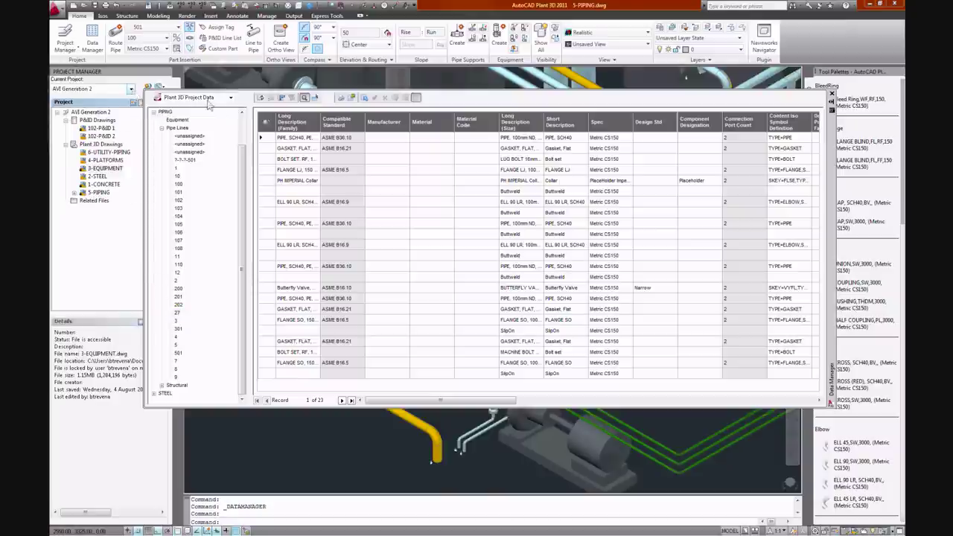
{"action": "left_click", "coordinate": [230, 98]}
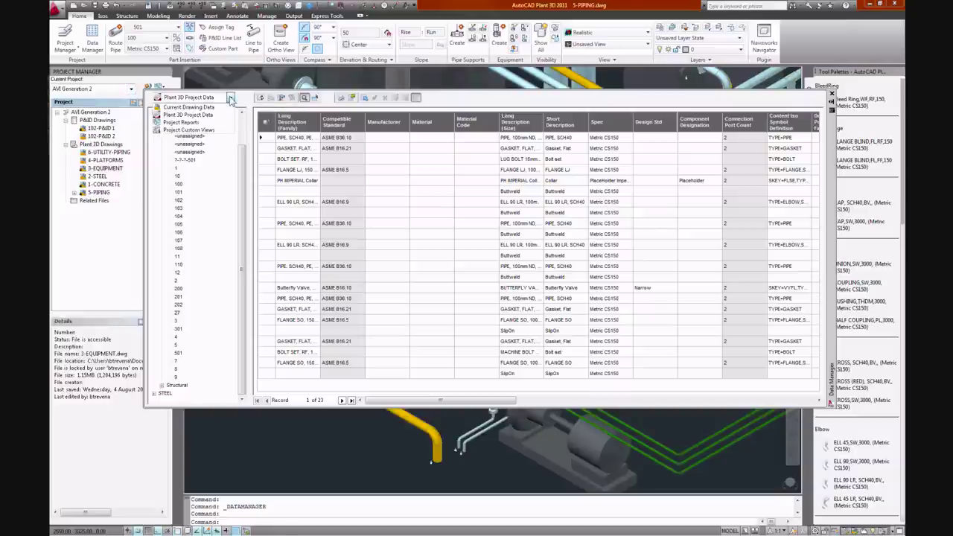
{"action": "left_click", "coordinate": [189, 123]}
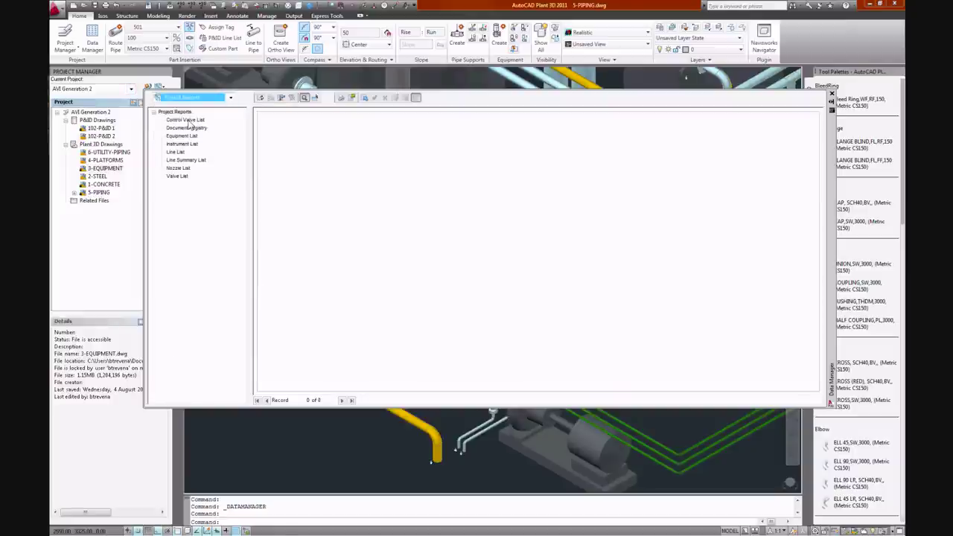
{"action": "left_click", "coordinate": [179, 152]}
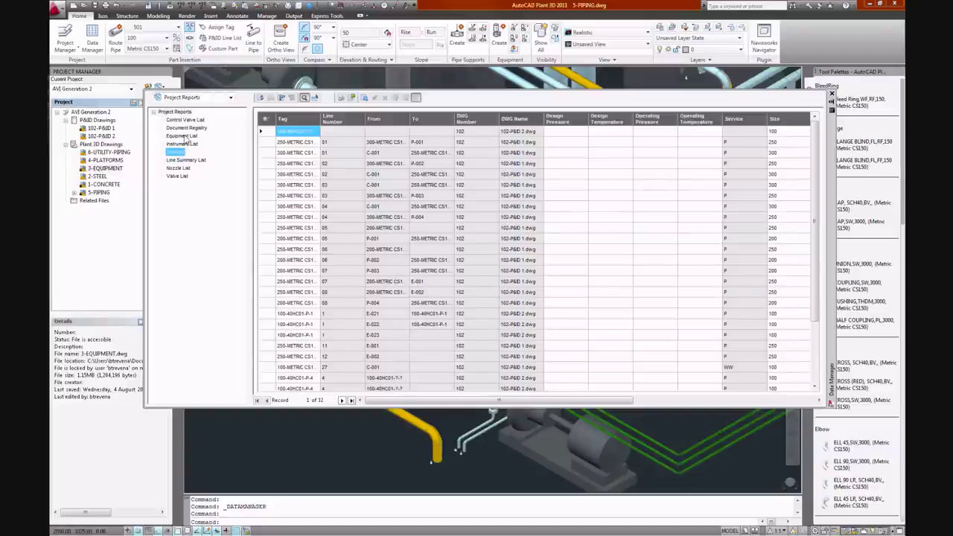
{"action": "left_click", "coordinate": [184, 137]}
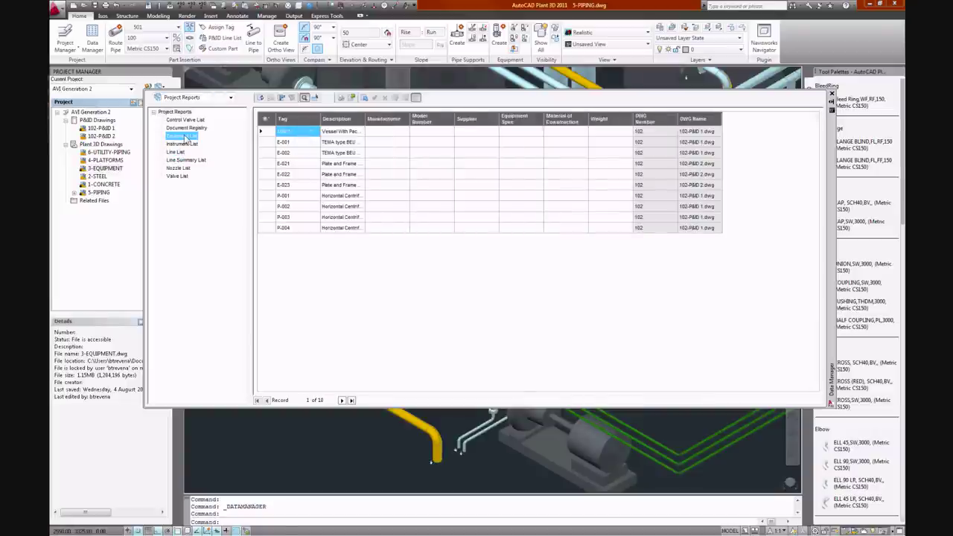
{"action": "left_click", "coordinate": [178, 176]}
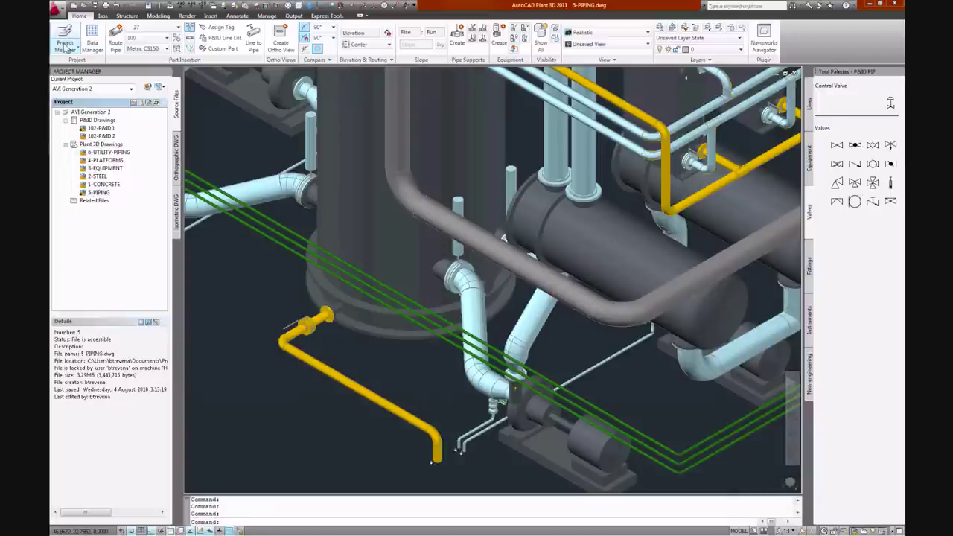
Step: In Project Setup, add a Procured Selection List property to Equipment using the Procurement list
{"action": "left_click", "coordinate": [66, 49]}
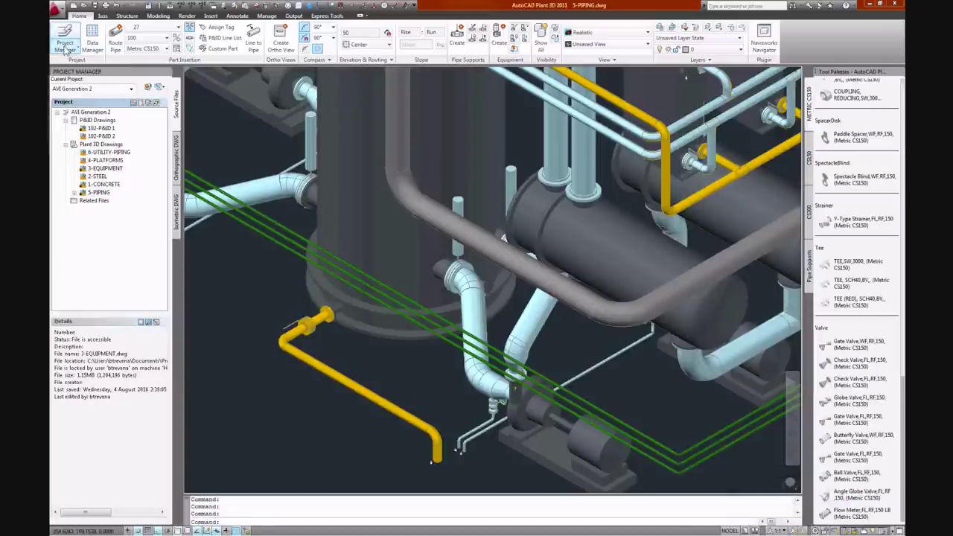
{"action": "left_click", "coordinate": [66, 48]}
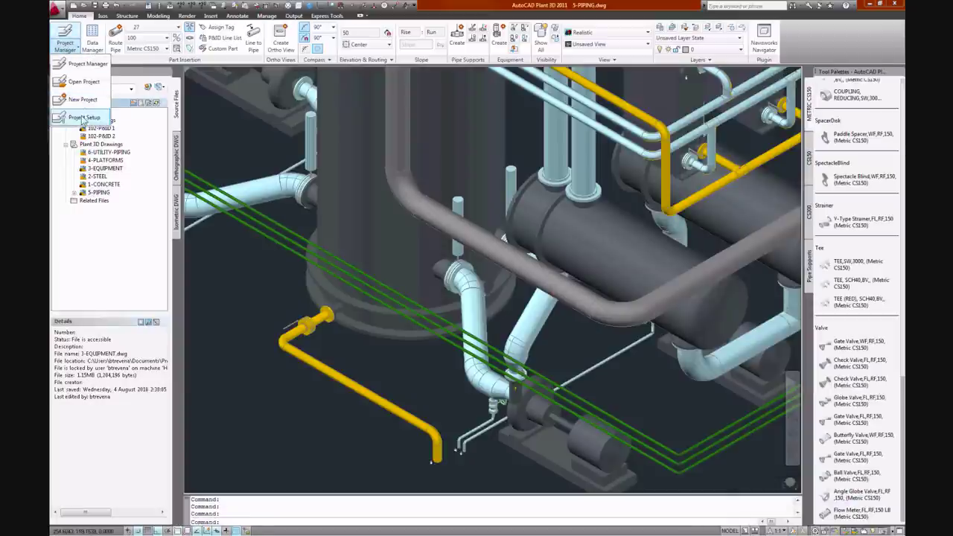
{"action": "left_click", "coordinate": [84, 118]}
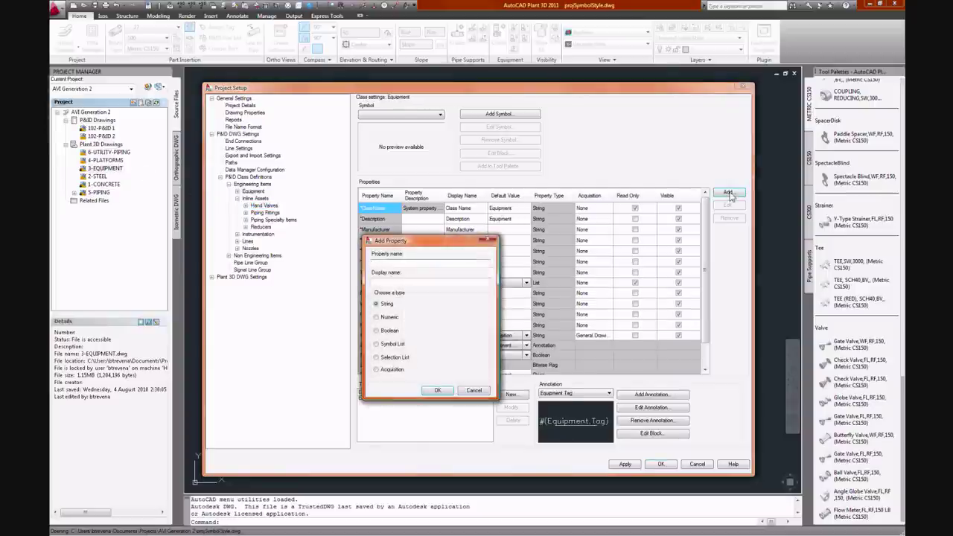
{"action": "type", "text": "Procured"}
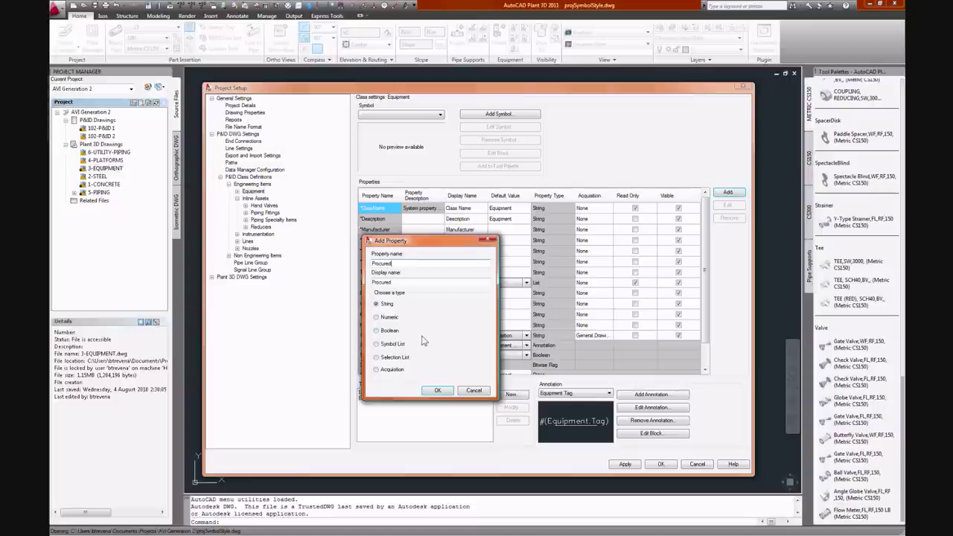
{"action": "left_click", "coordinate": [378, 345]}
{"action": "left_click", "coordinate": [377, 359]}
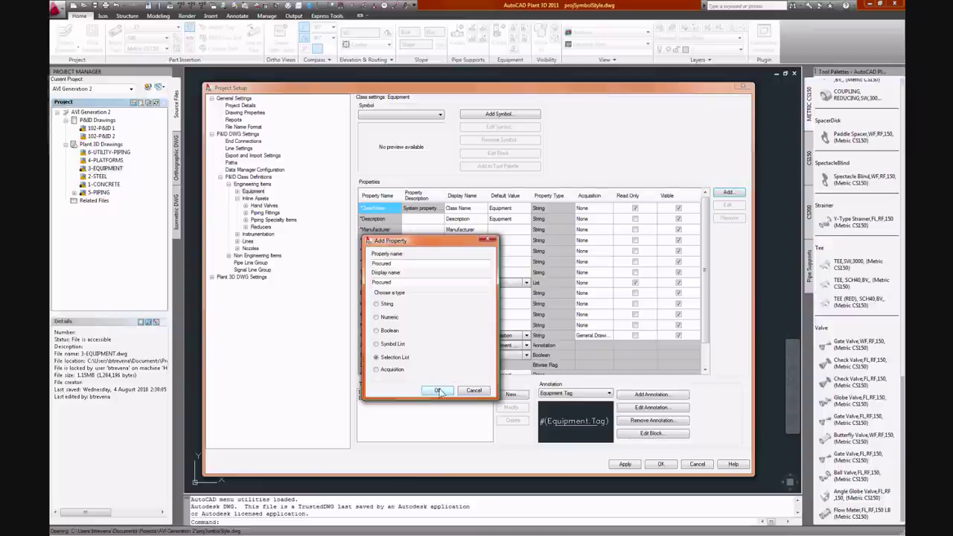
{"action": "left_click", "coordinate": [438, 391]}
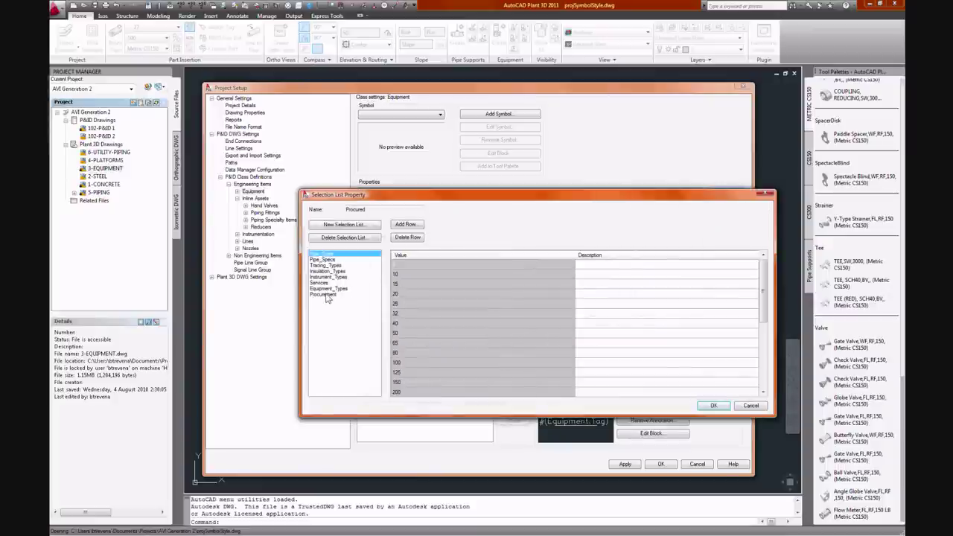
{"action": "left_click", "coordinate": [325, 294]}
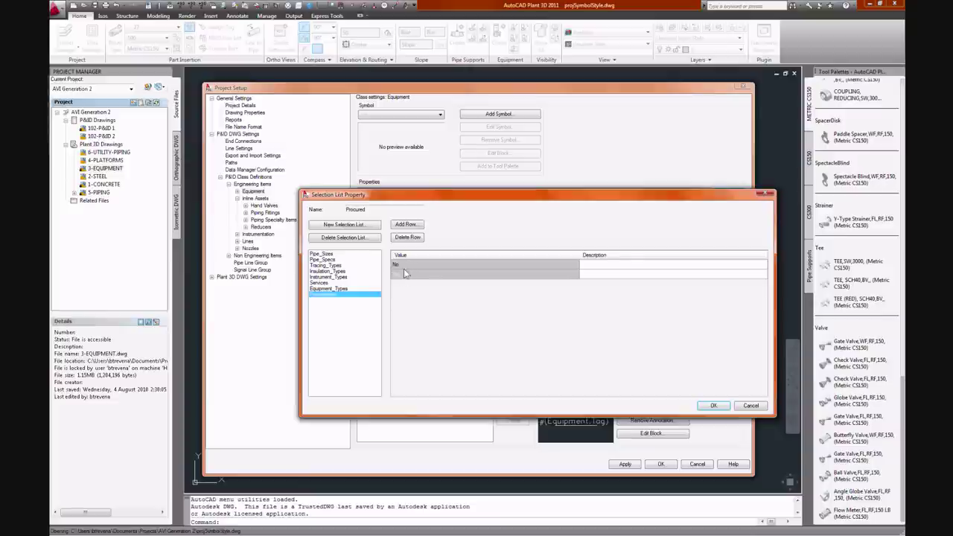
{"action": "left_click", "coordinate": [713, 406]}
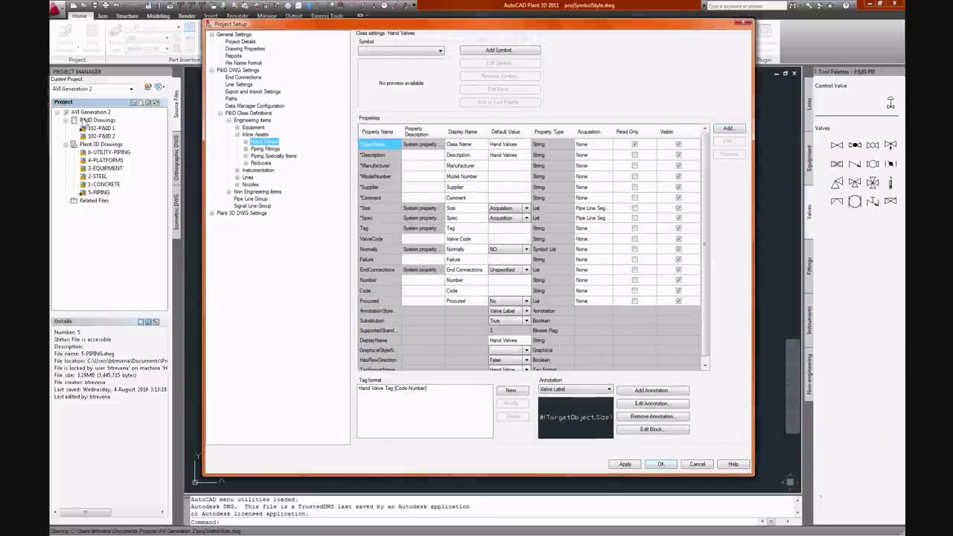
Step: Select Valve List under Defined reports and scroll its preview grid to the right
{"action": "left_click", "coordinate": [235, 56]}
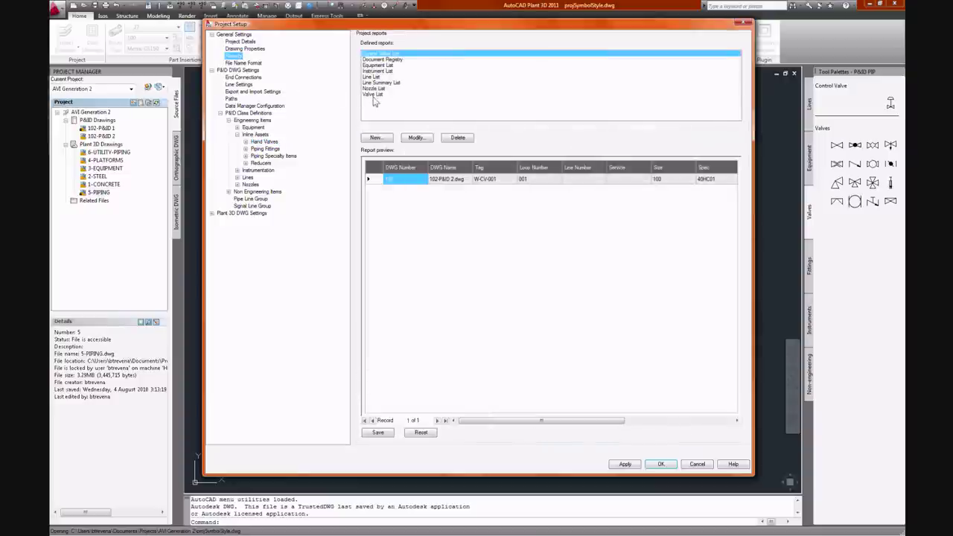
{"action": "left_click", "coordinate": [375, 95]}
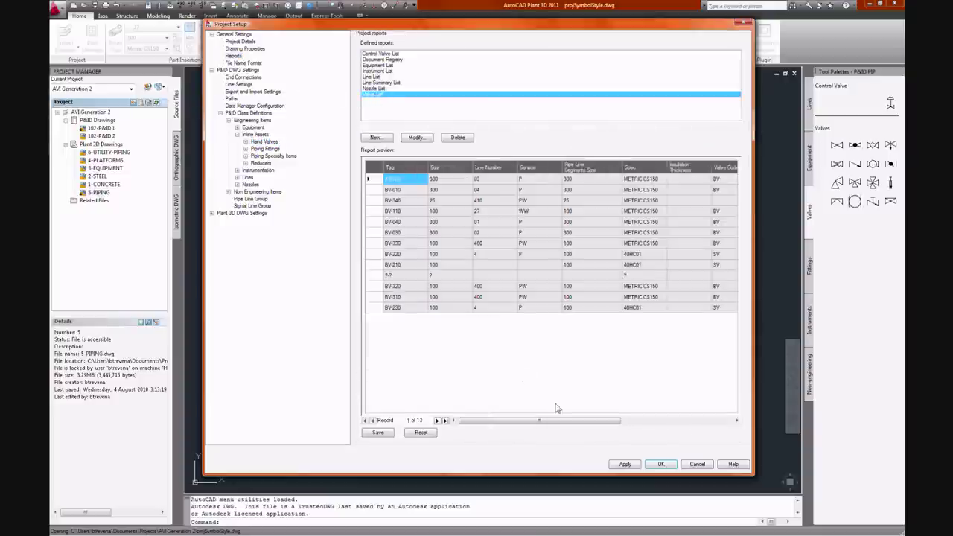
{"action": "left_click_drag", "start_coordinate": [564, 425], "coordinate": [688, 424]}
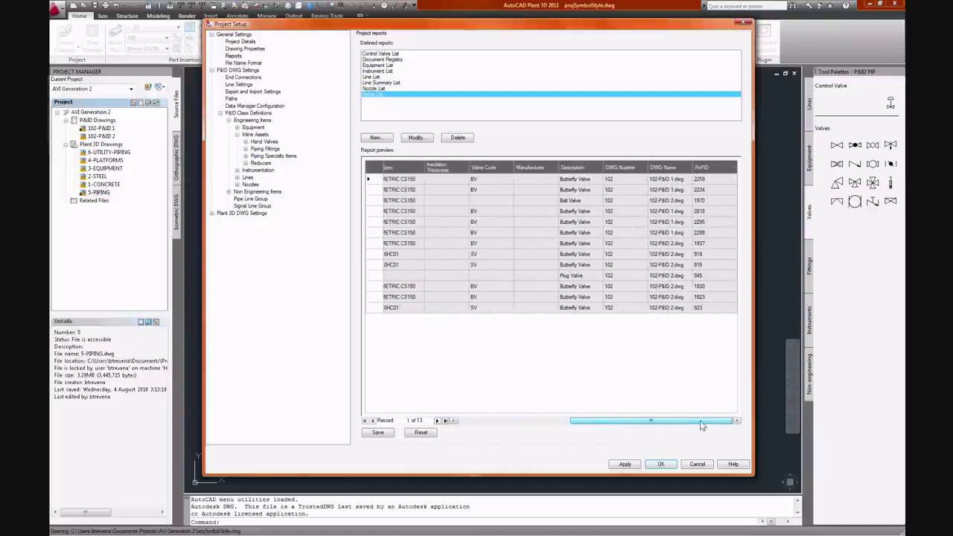
Step: Add the Hand Valves Procured field to the Valve List report, placed just before Description
{"action": "left_click", "coordinate": [416, 139]}
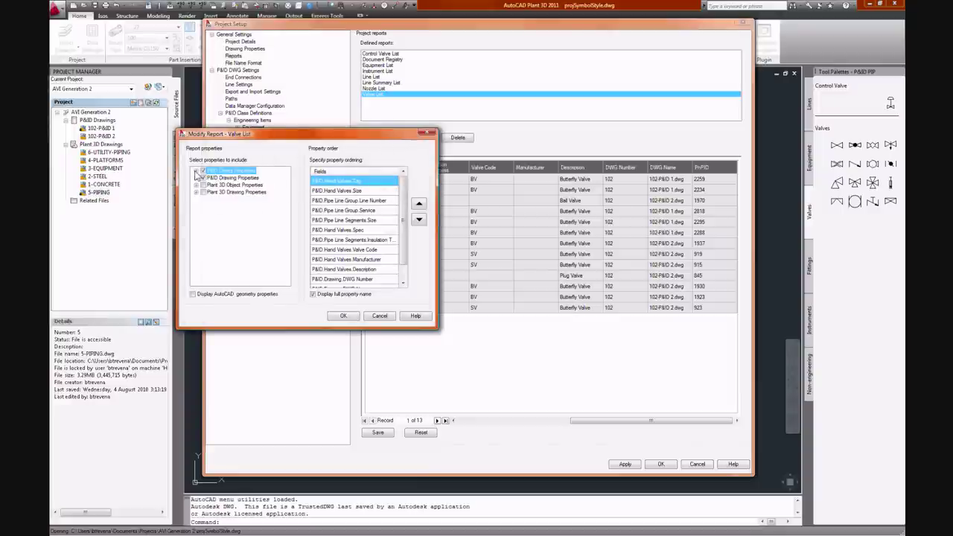
{"action": "left_click", "coordinate": [195, 171]}
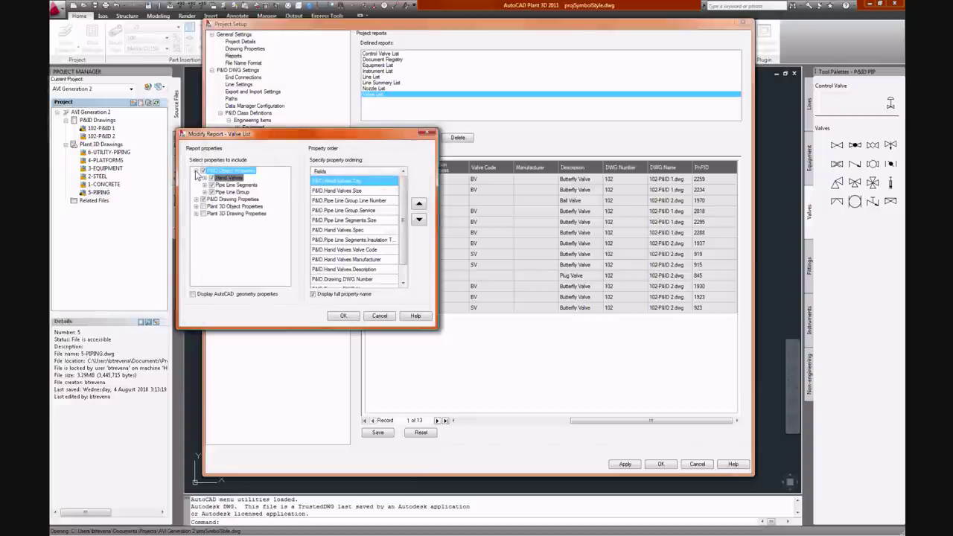
{"action": "left_click", "coordinate": [205, 178]}
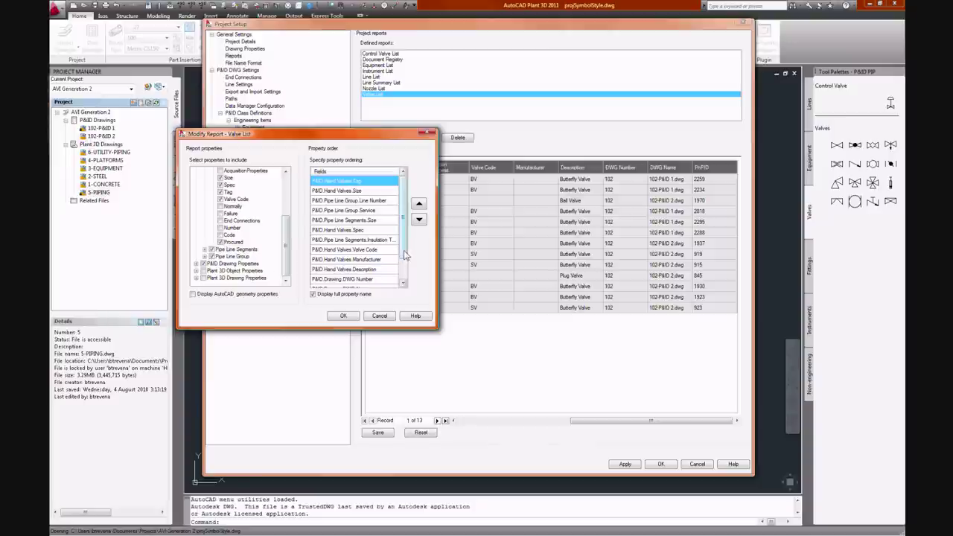
{"action": "left_click_drag", "start_coordinate": [405, 255], "coordinate": [406, 282]}
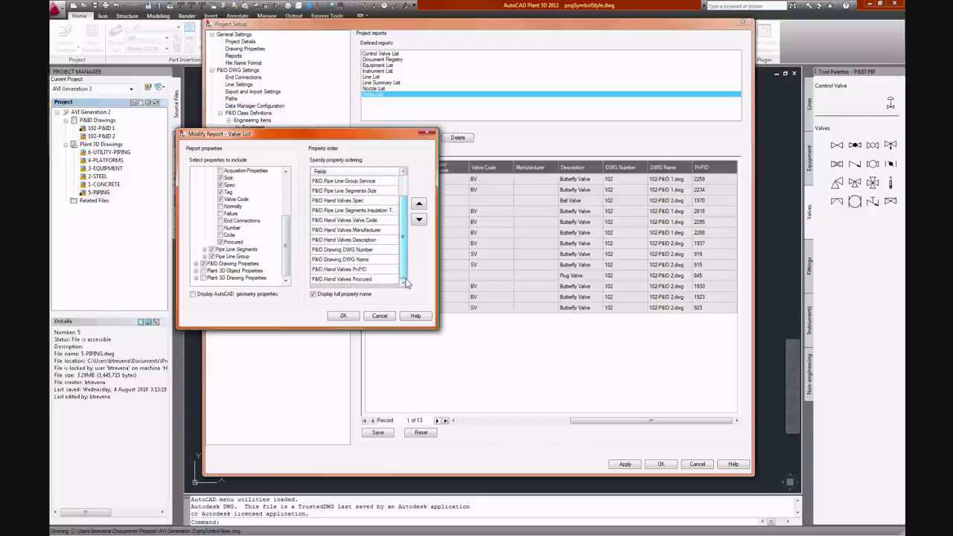
{"action": "left_click", "coordinate": [364, 281]}
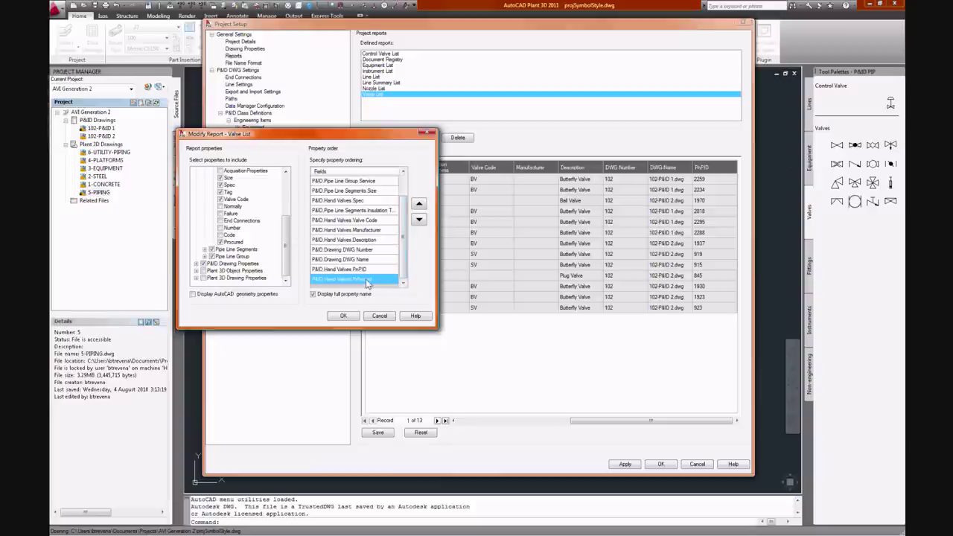
{"action": "left_click", "coordinate": [419, 204]}
{"action": "left_click", "coordinate": [419, 204]}
{"action": "left_click", "coordinate": [419, 204]}
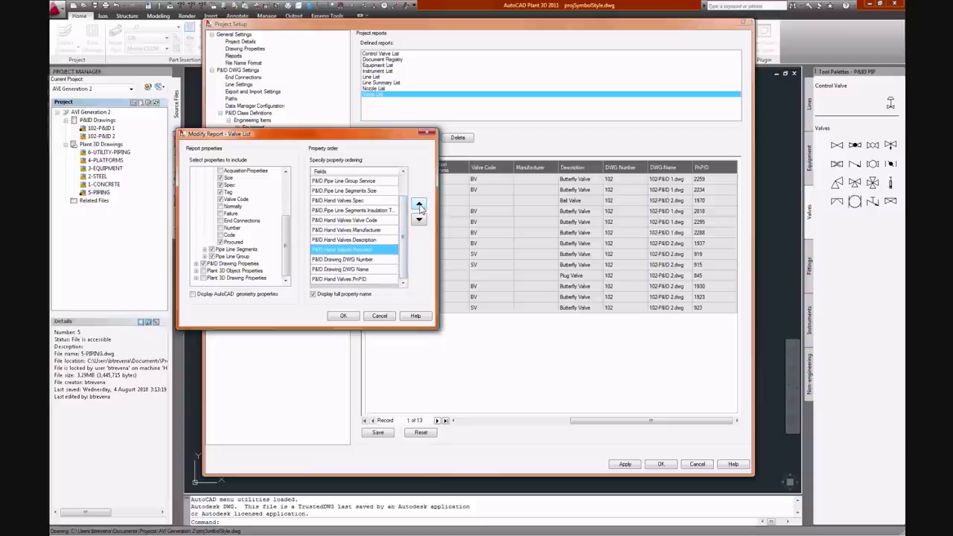
{"action": "left_click", "coordinate": [419, 206]}
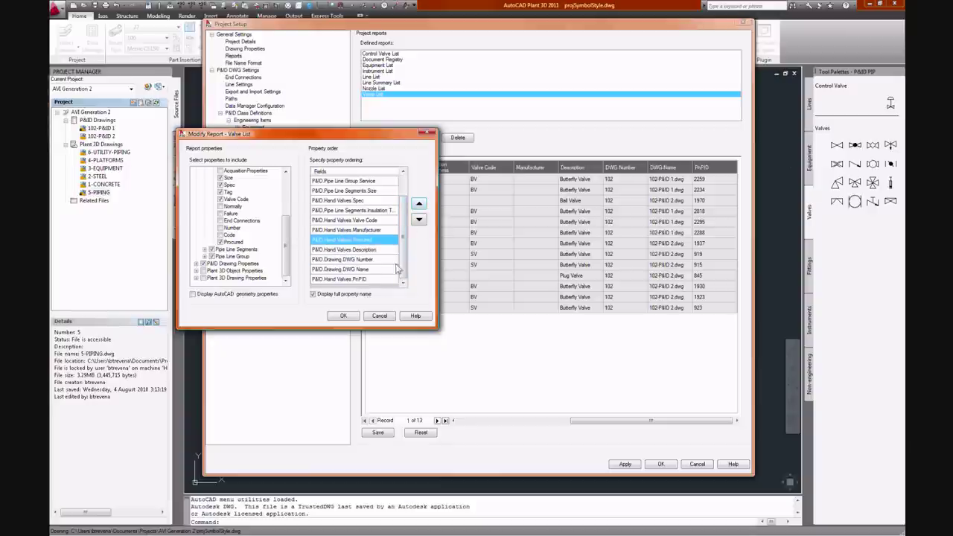
{"action": "left_click", "coordinate": [343, 316]}
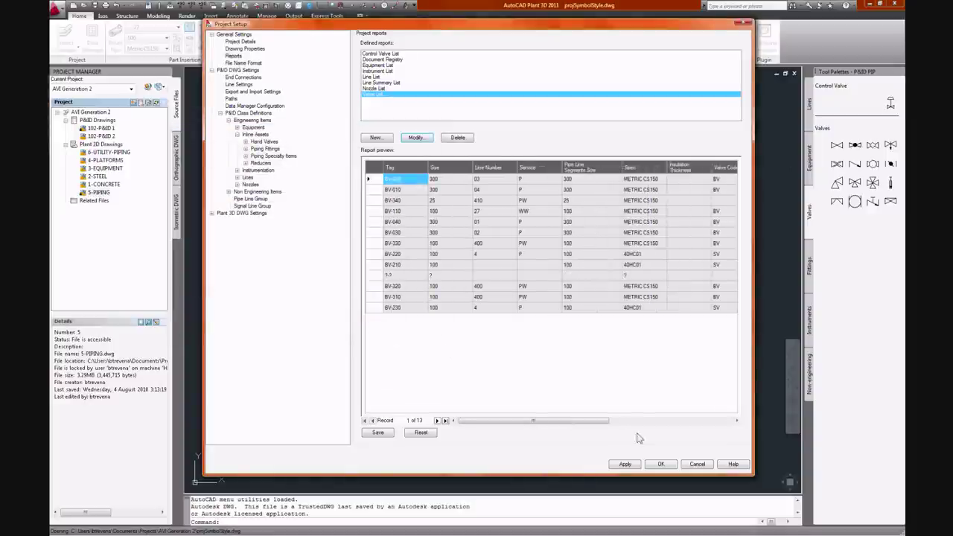
Step: Scroll the Valve List preview to show the new Procured column
{"action": "left_click", "coordinate": [737, 421]}
{"action": "left_click", "coordinate": [737, 420]}
{"action": "left_click", "coordinate": [737, 420]}
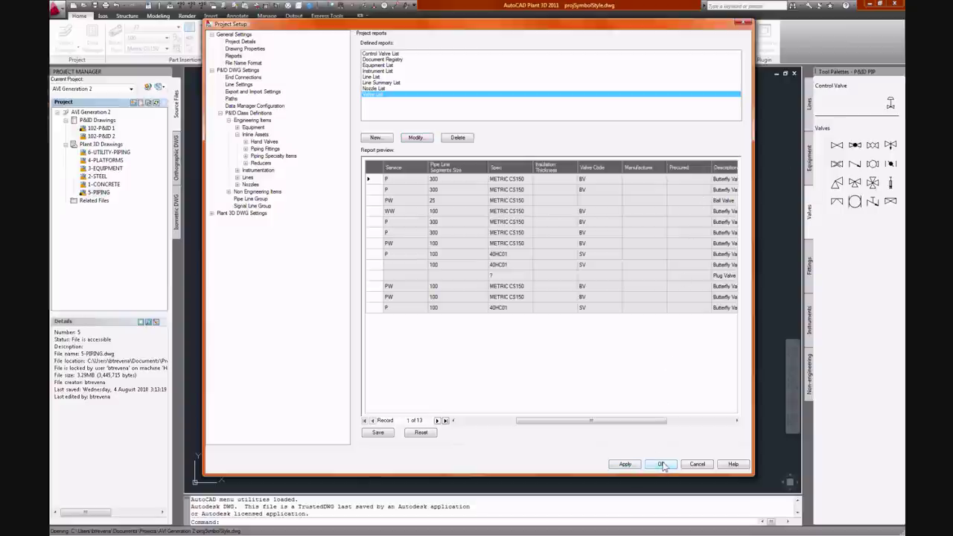
Step: Close Project Setup and open the 102-P&ID 1 drawing
{"action": "left_click", "coordinate": [661, 465]}
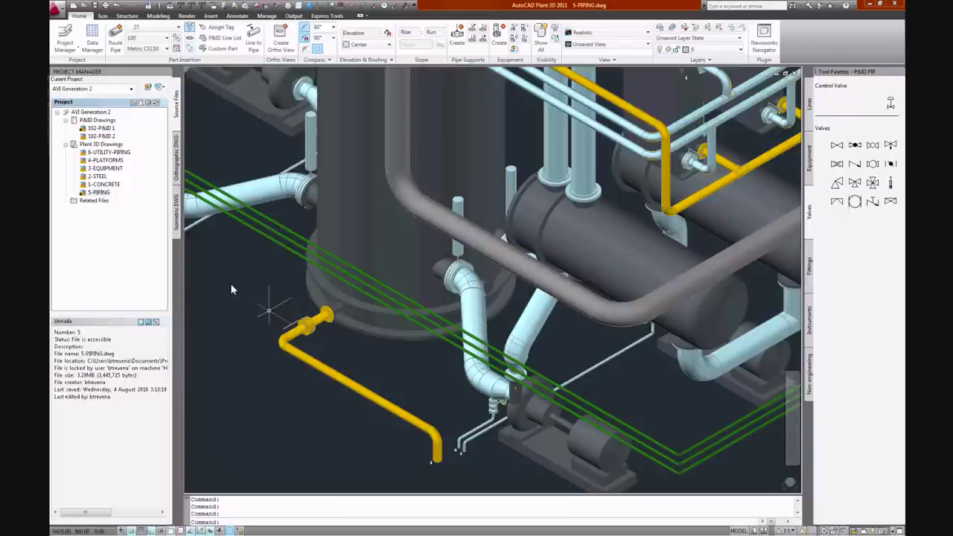
{"action": "left_click", "coordinate": [102, 128]}
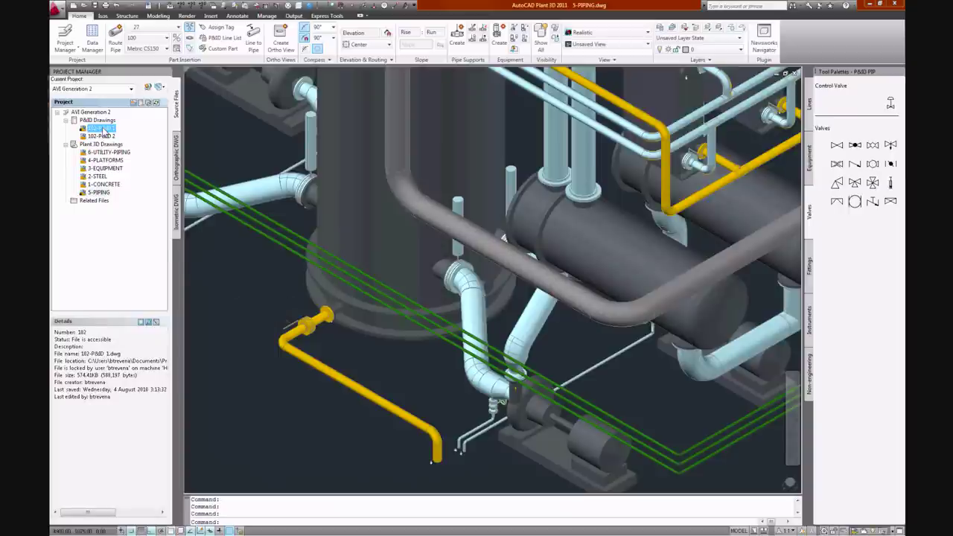
{"action": "right_click", "coordinate": [103, 128]}
{"action": "left_click", "coordinate": [113, 132]}
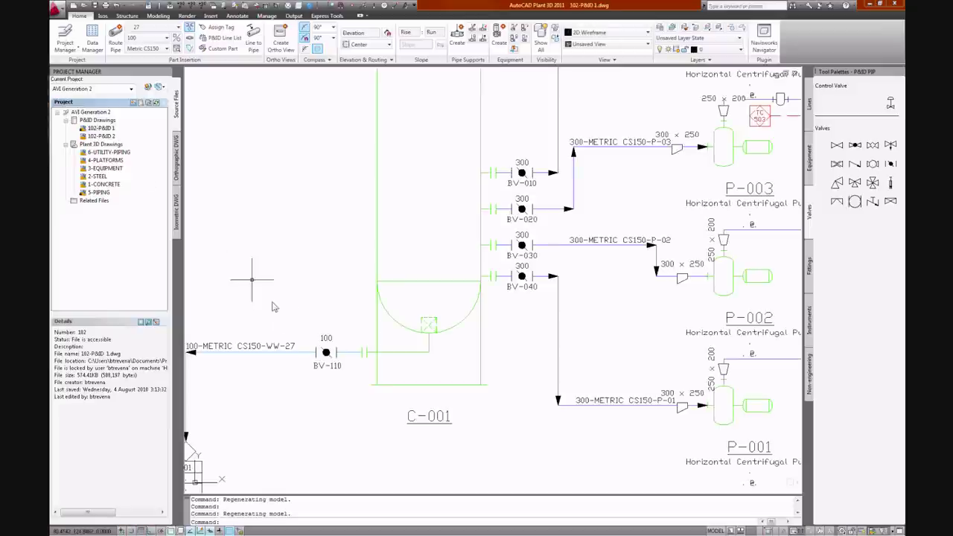
Step: Set valve BV-110's Procured property to Yes and save the drawing
{"action": "left_click", "coordinate": [325, 351]}
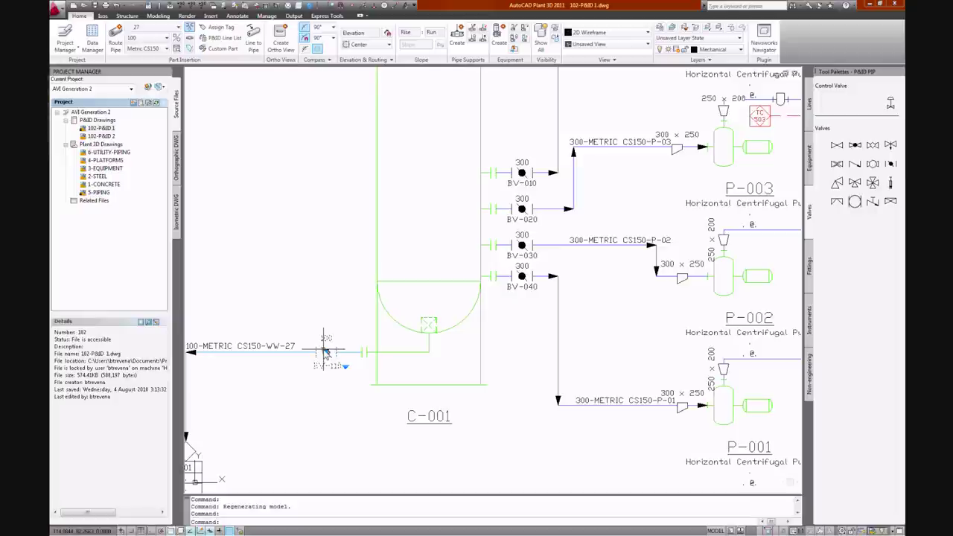
{"action": "right_click", "coordinate": [325, 352]}
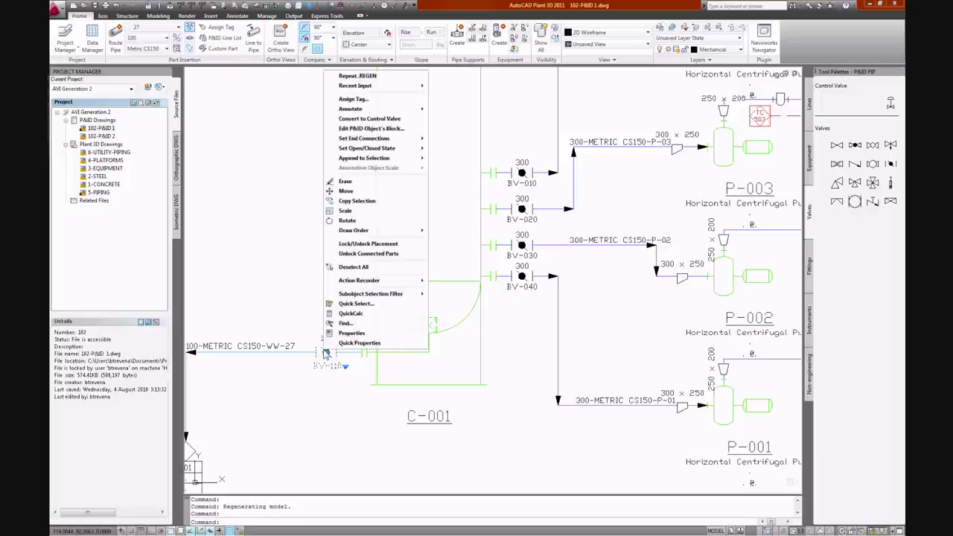
{"action": "left_click", "coordinate": [358, 336]}
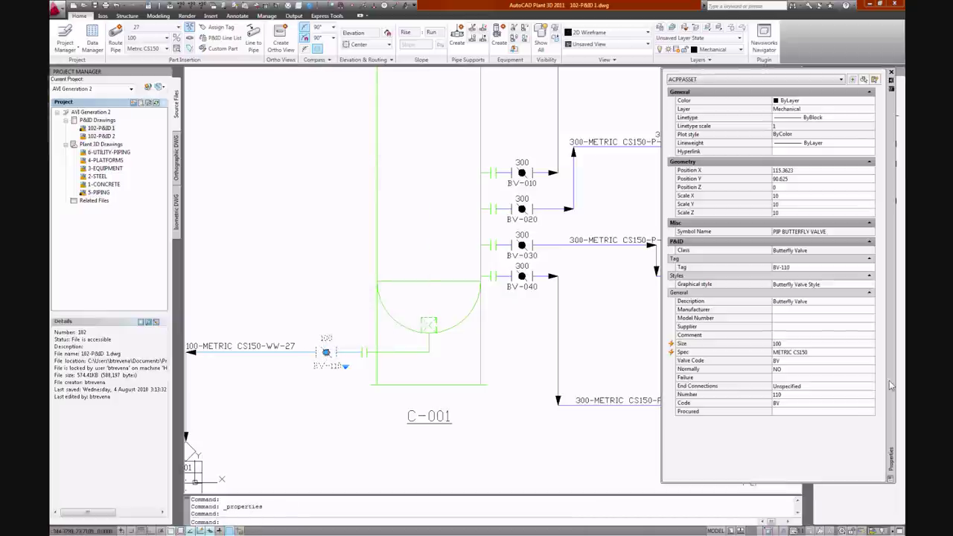
{"action": "left_click", "coordinate": [807, 414]}
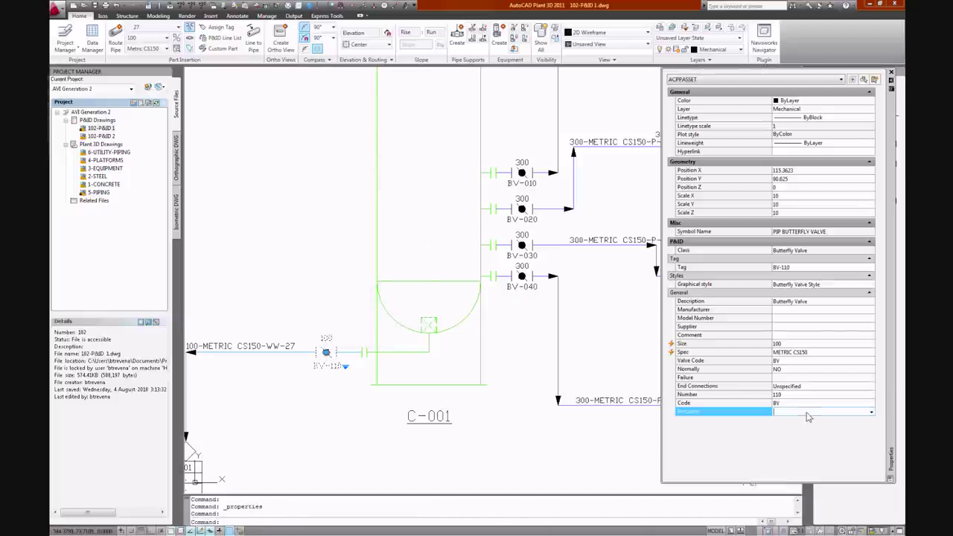
{"action": "left_click", "coordinate": [871, 411]}
{"action": "left_click", "coordinate": [815, 435]}
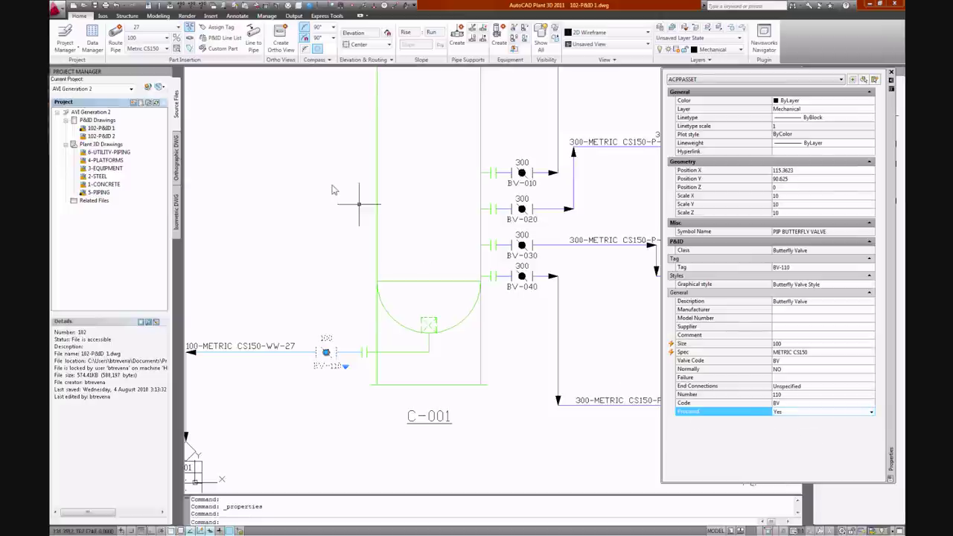
{"action": "key", "text": "ctrl+1"}
{"action": "key", "text": "ctrl+s"}
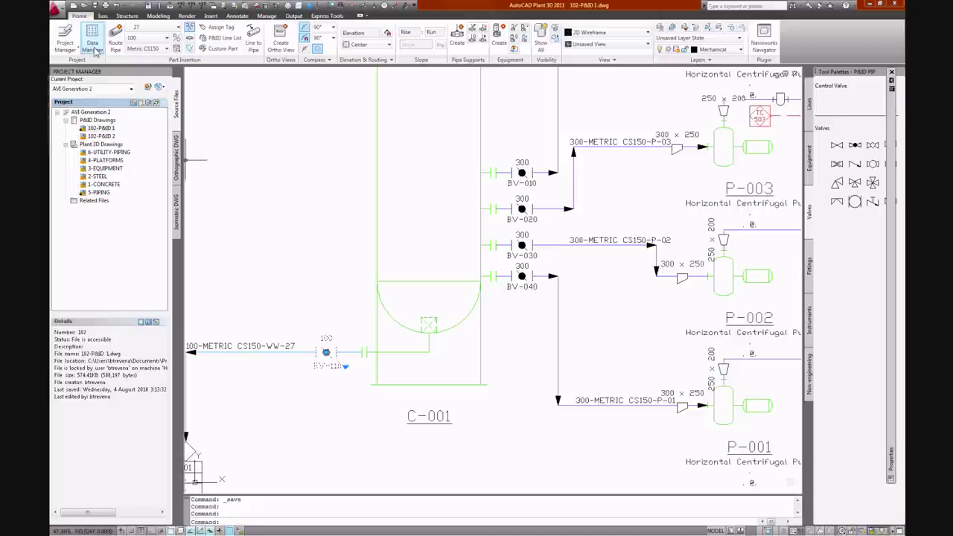
Step: Show the Valve List in Data Manager's Project Reports, confirming BV-110 is Procured Yes
{"action": "left_click", "coordinate": [94, 50]}
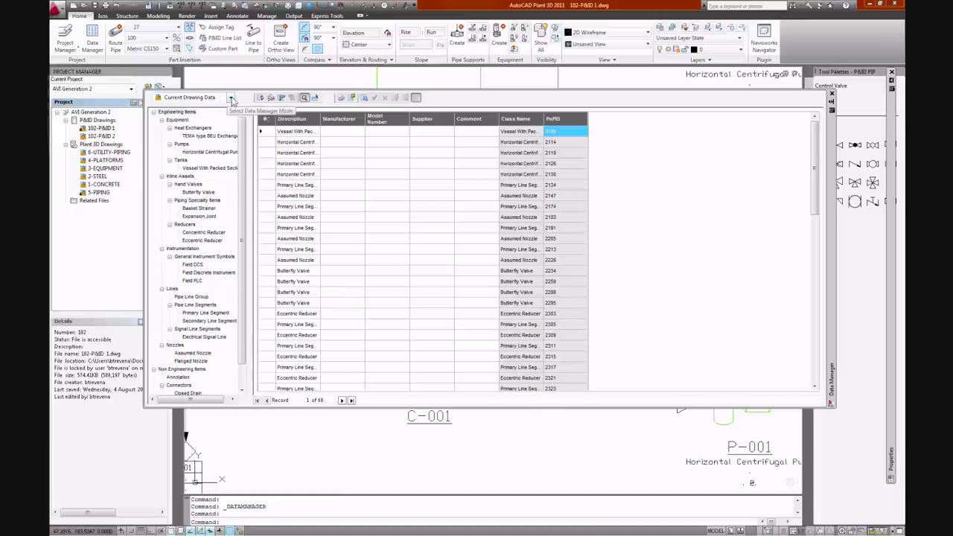
{"action": "left_click", "coordinate": [231, 97]}
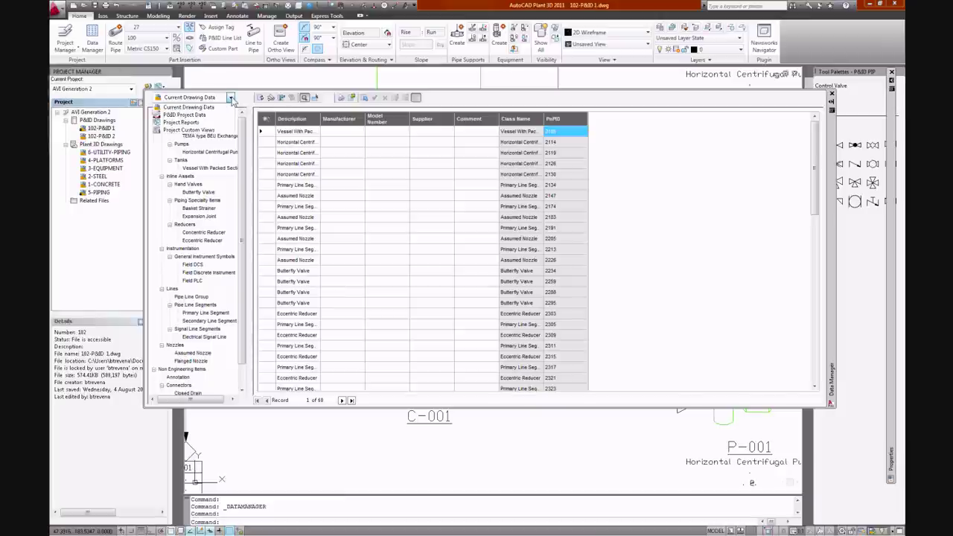
{"action": "left_click", "coordinate": [186, 123]}
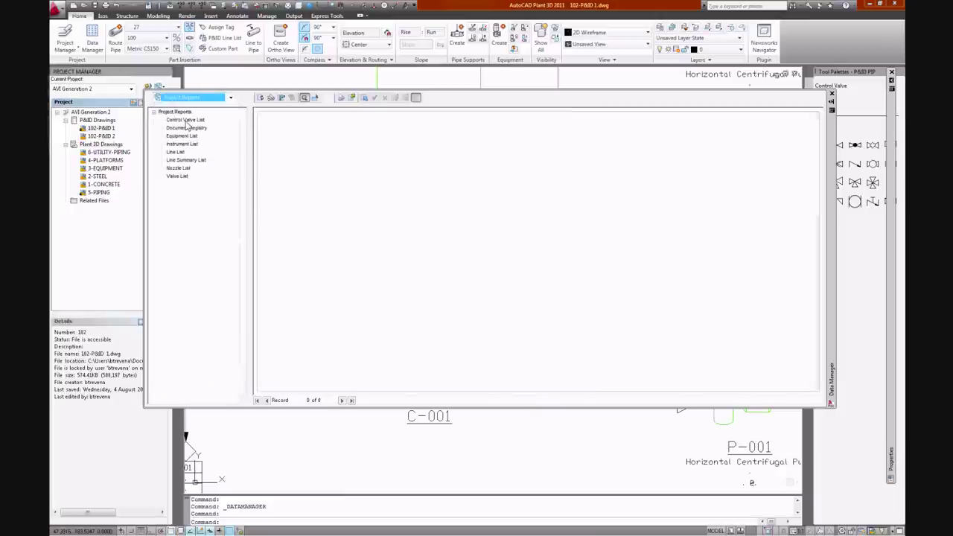
{"action": "left_click", "coordinate": [177, 176]}
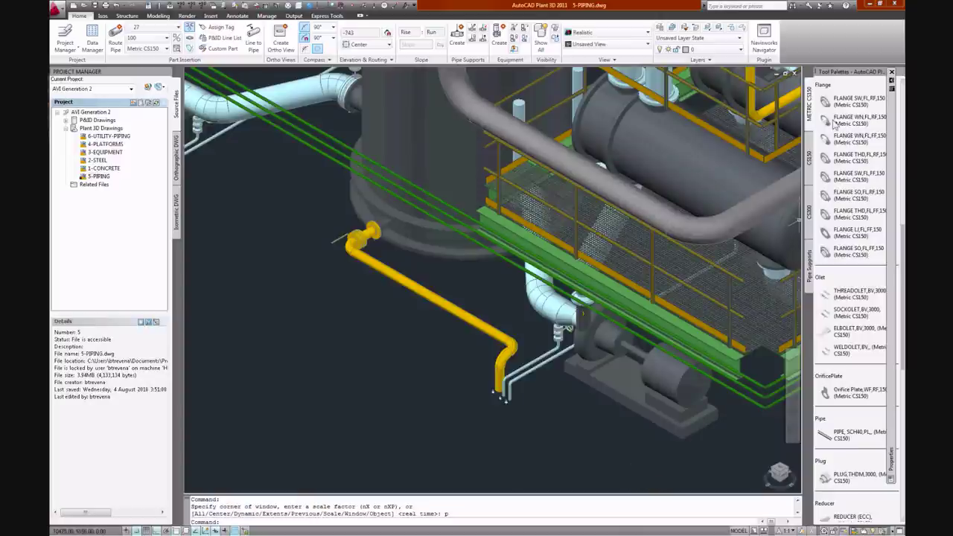
Step: Insert a clamp pipe support on the yellow pipe above its lower bend, rotation 0
{"action": "left_click", "coordinate": [810, 272]}
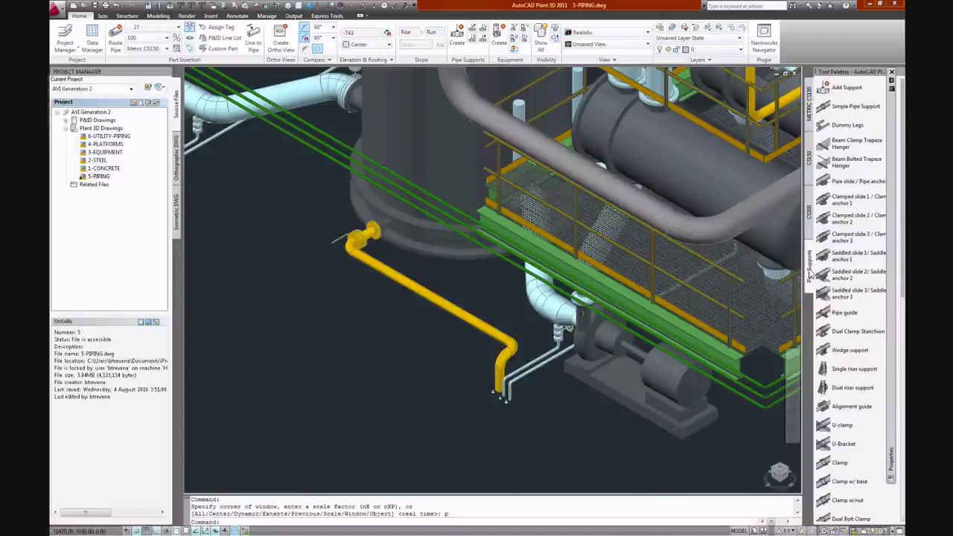
{"action": "scroll", "coordinate": [903, 291], "scroll_direction": "down", "scroll_amount": 2}
{"action": "scroll", "coordinate": [903, 290], "scroll_direction": "down", "scroll_amount": 3}
{"action": "scroll", "coordinate": [903, 291], "scroll_direction": "down", "scroll_amount": 2}
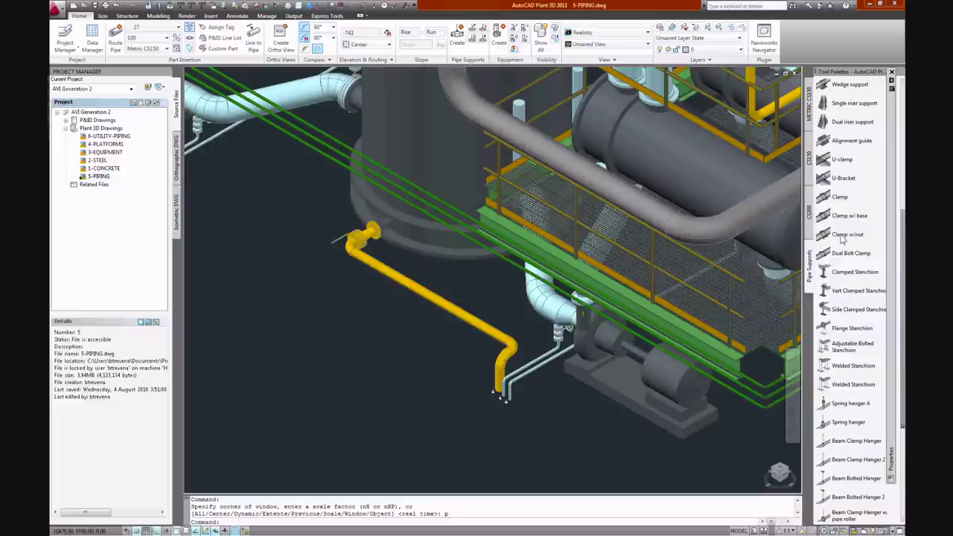
{"action": "left_click", "coordinate": [825, 165]}
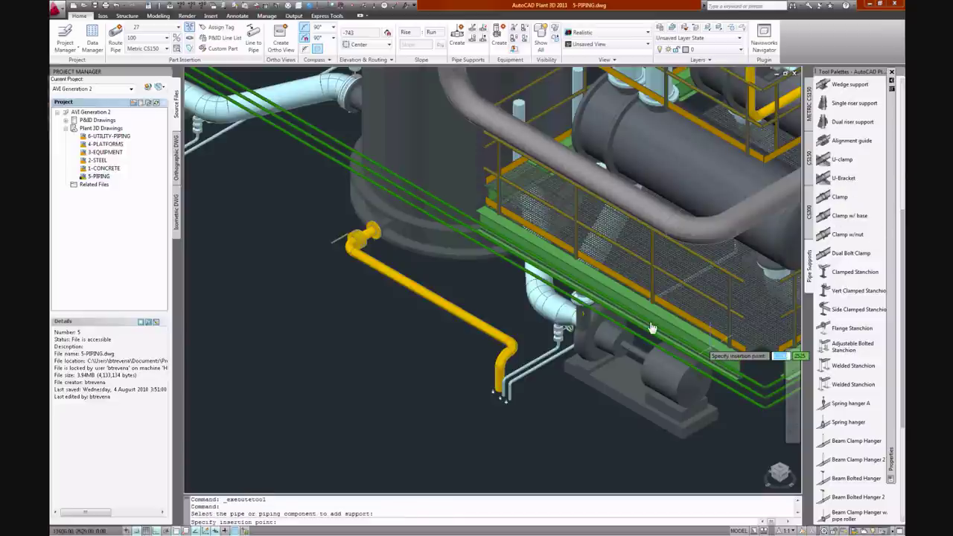
{"action": "left_click", "coordinate": [512, 337]}
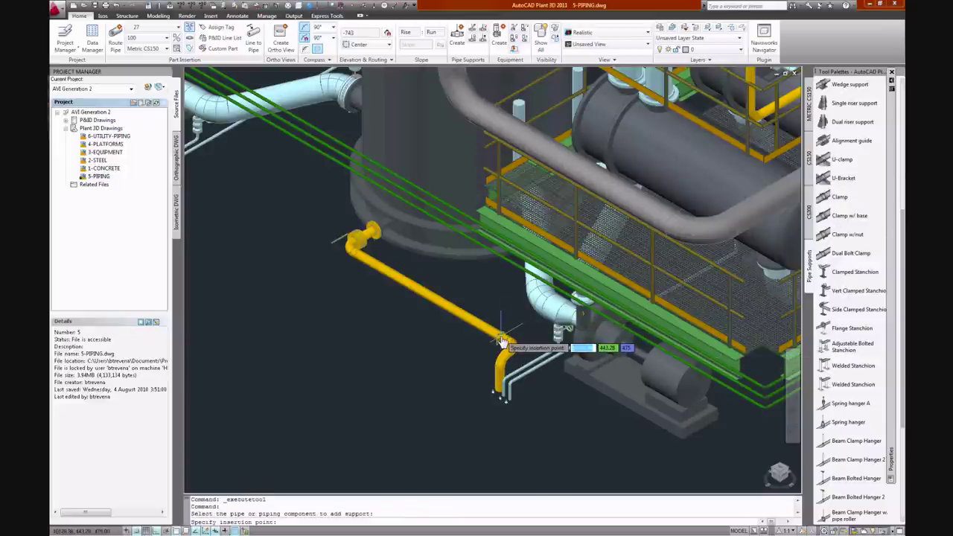
{"action": "left_click", "coordinate": [505, 327]}
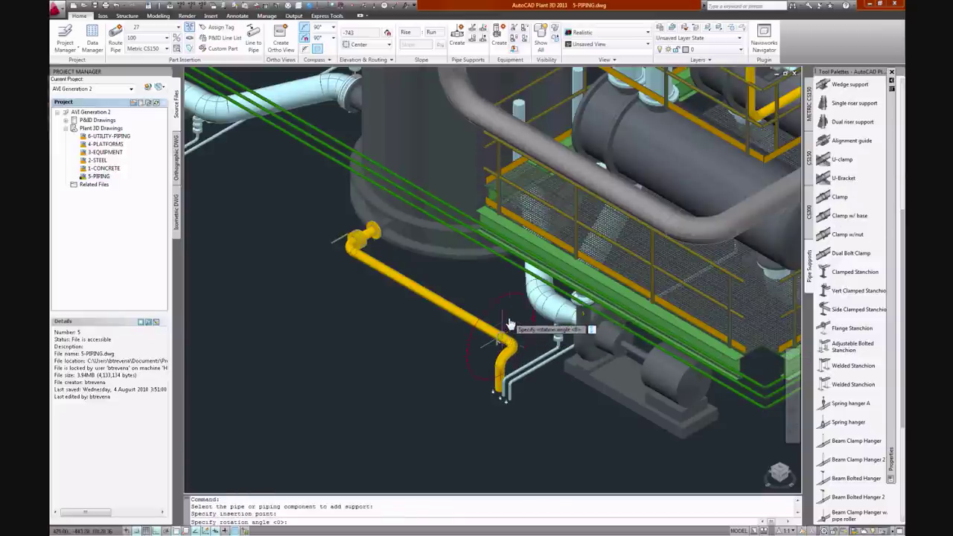
{"action": "left_click", "coordinate": [504, 311]}
{"action": "key", "text": "Escape"}
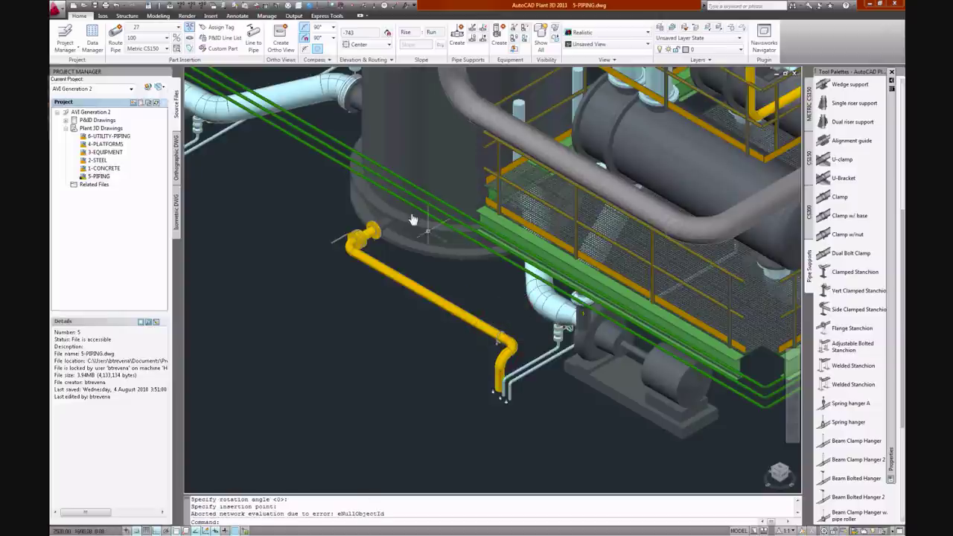
{"action": "left_click", "coordinate": [126, 16]}
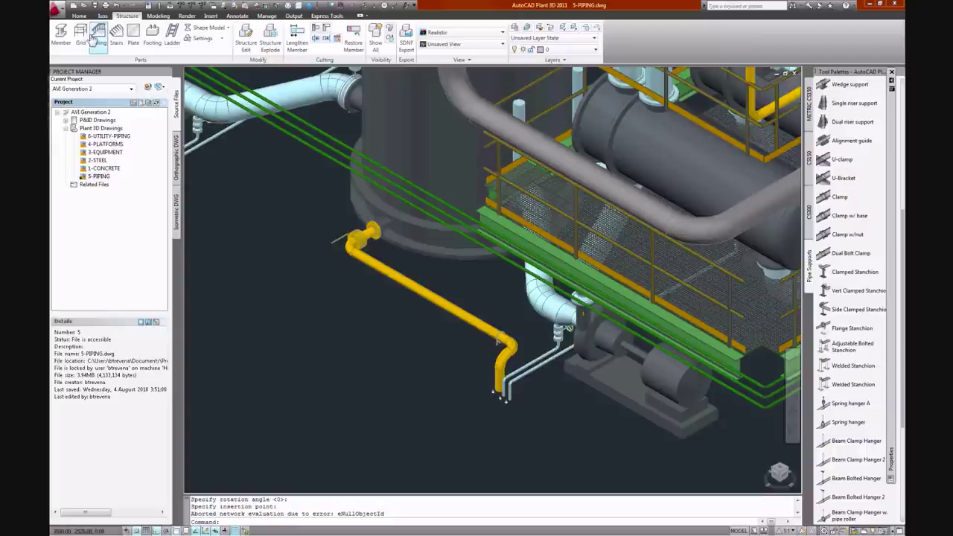
Step: Start a structural member and set its shape to AS Equal Angles EA 75x75
{"action": "left_click", "coordinate": [61, 42]}
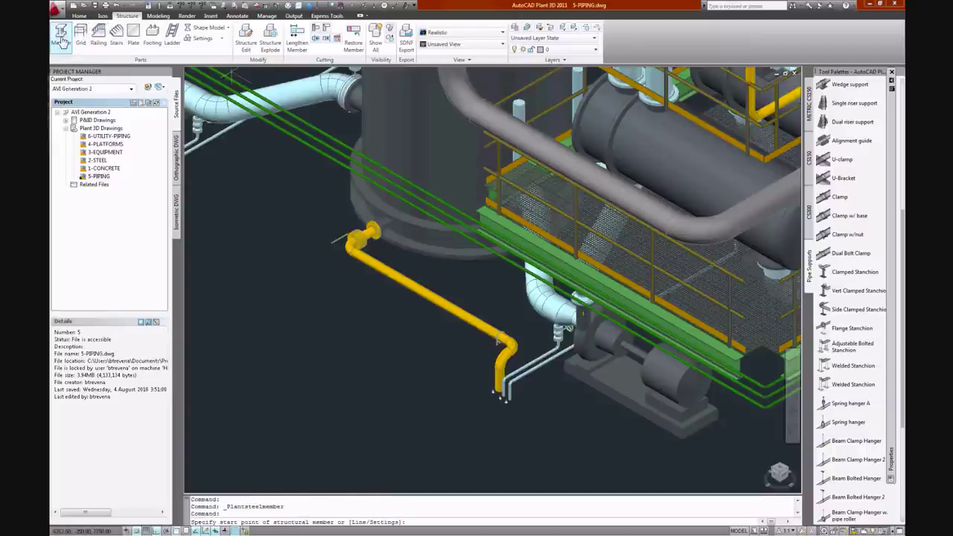
{"action": "type", "text": "s"}
{"action": "key", "text": "Return"}
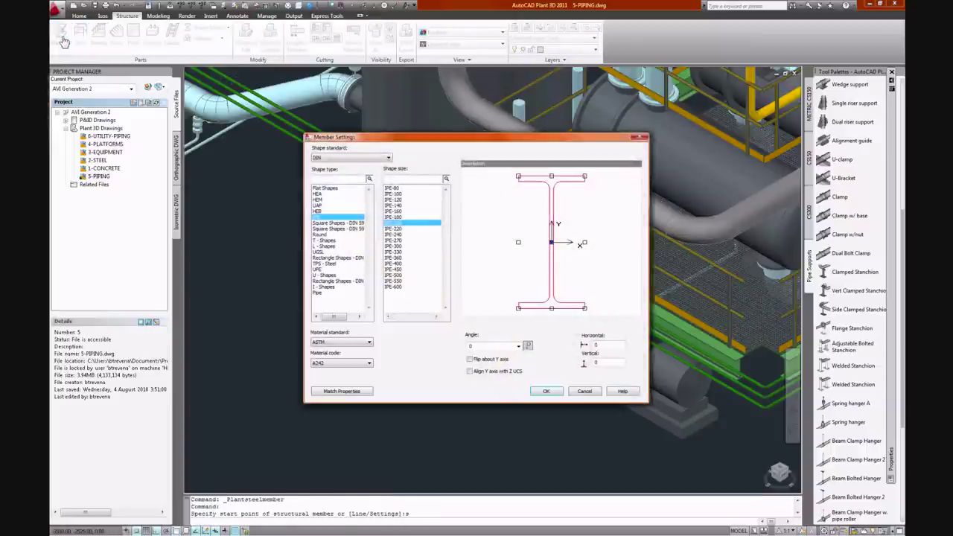
{"action": "left_click", "coordinate": [388, 157]}
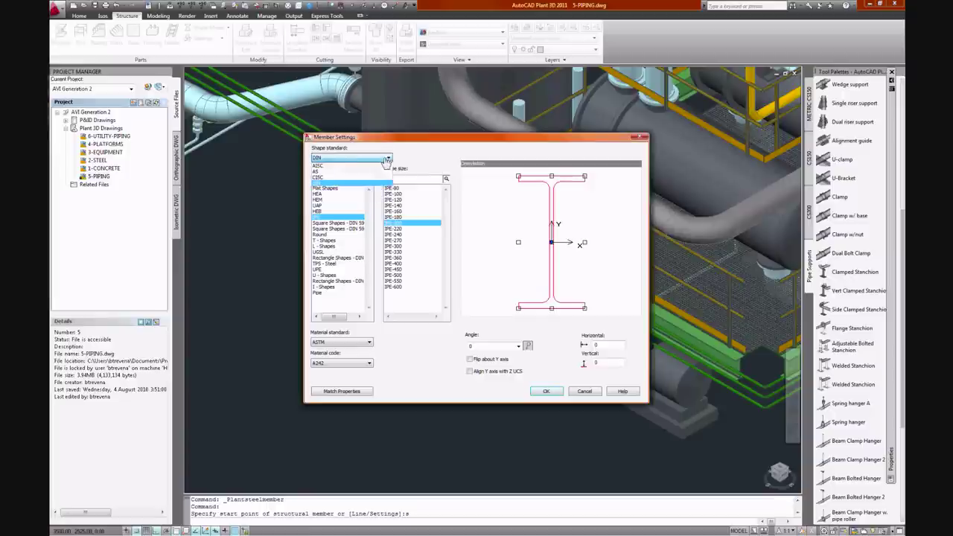
{"action": "left_click", "coordinate": [355, 172]}
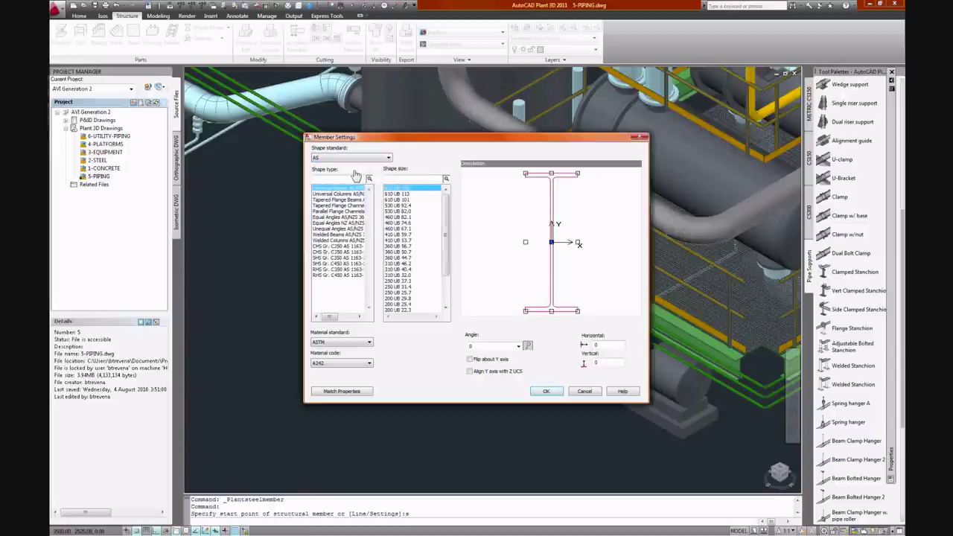
{"action": "left_click", "coordinate": [339, 217]}
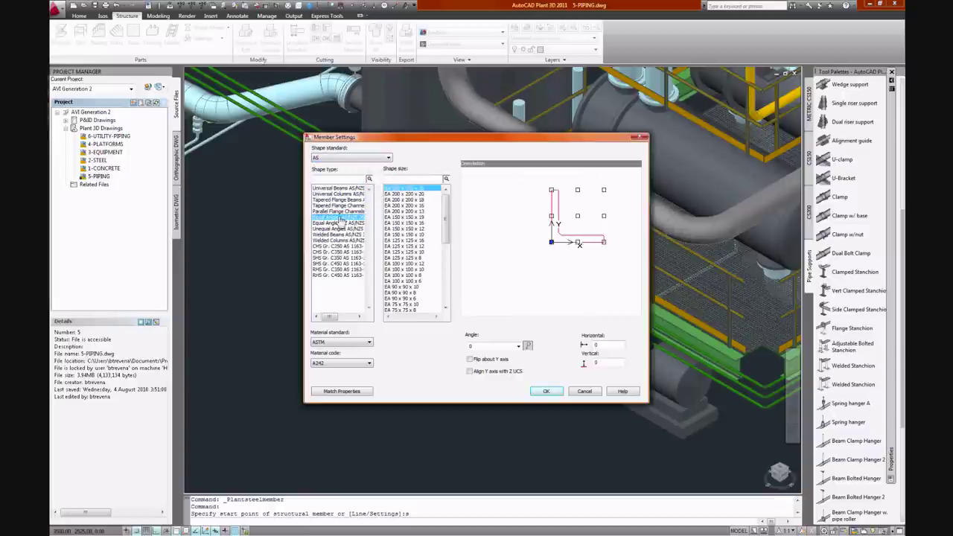
{"action": "left_click", "coordinate": [410, 304]}
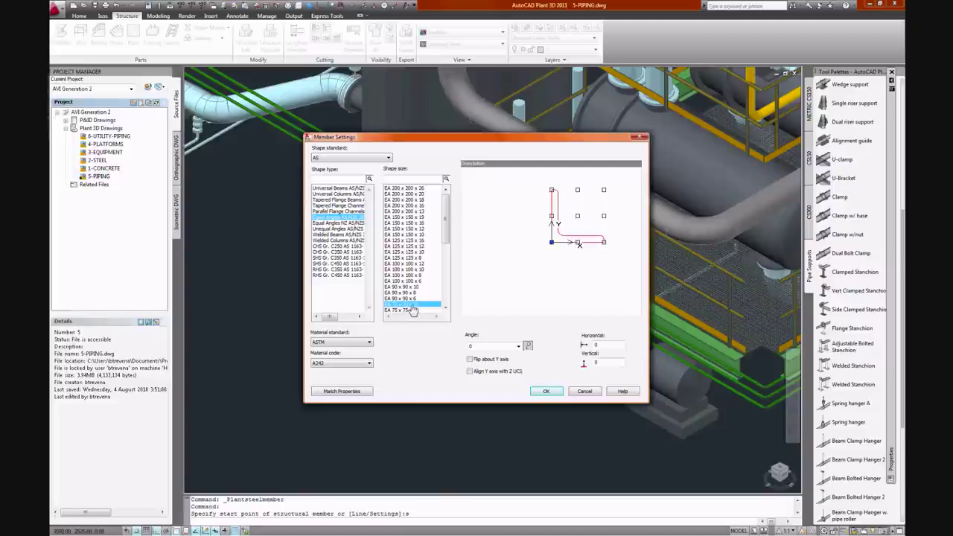
{"action": "left_click", "coordinate": [546, 392]}
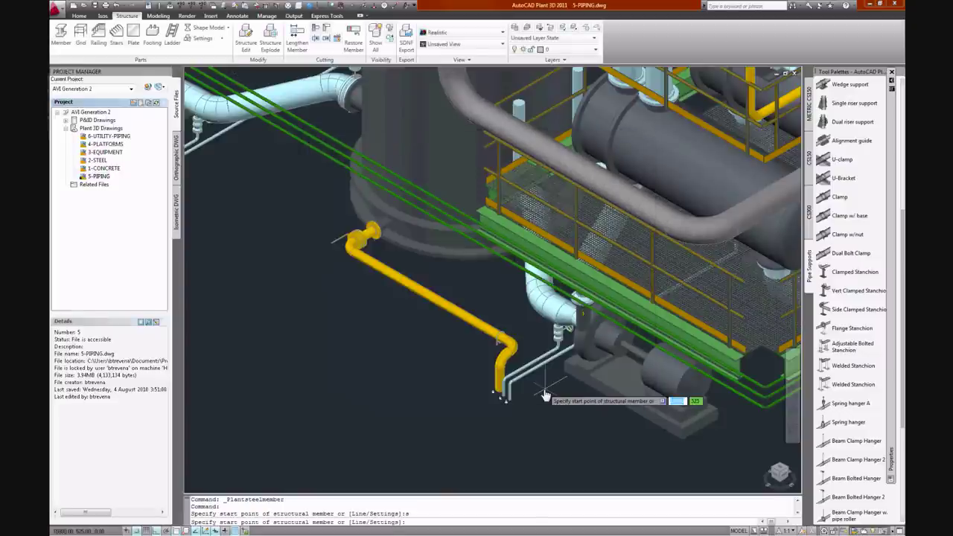
Step: Zoom to the pipe clamp and draw the angle member with a second run straight down
{"action": "left_click", "coordinate": [443, 308]}
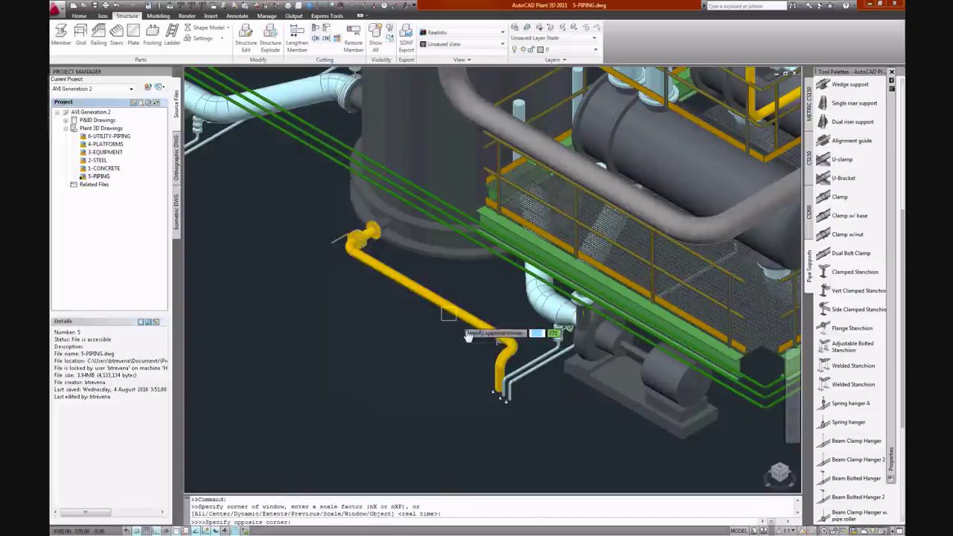
{"action": "left_click", "coordinate": [535, 382]}
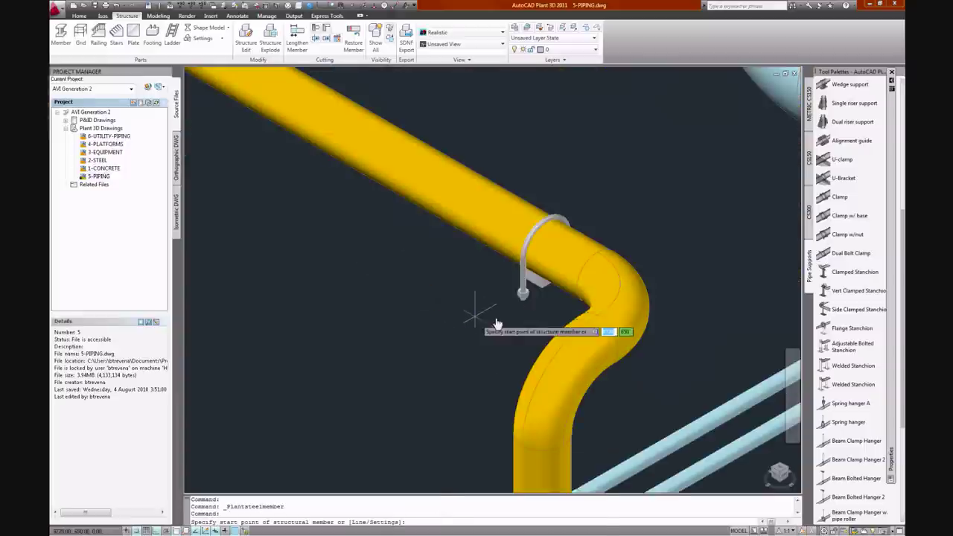
{"action": "left_click", "coordinate": [525, 287]}
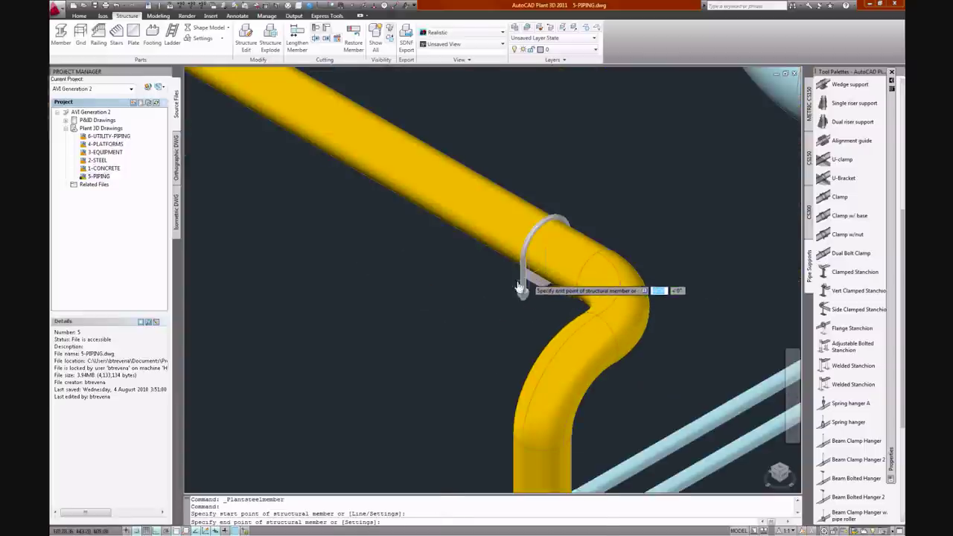
{"action": "left_click", "coordinate": [476, 302]}
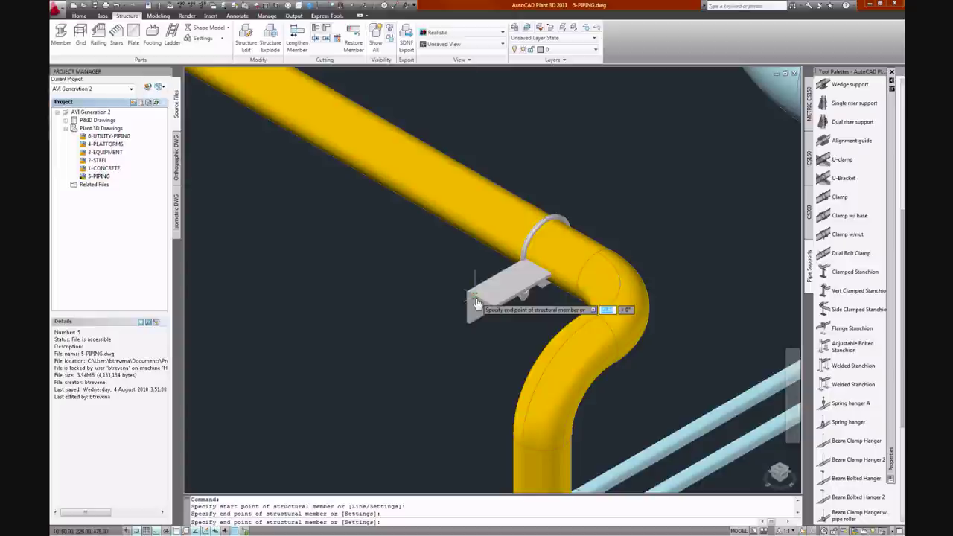
{"action": "left_click", "coordinate": [467, 379]}
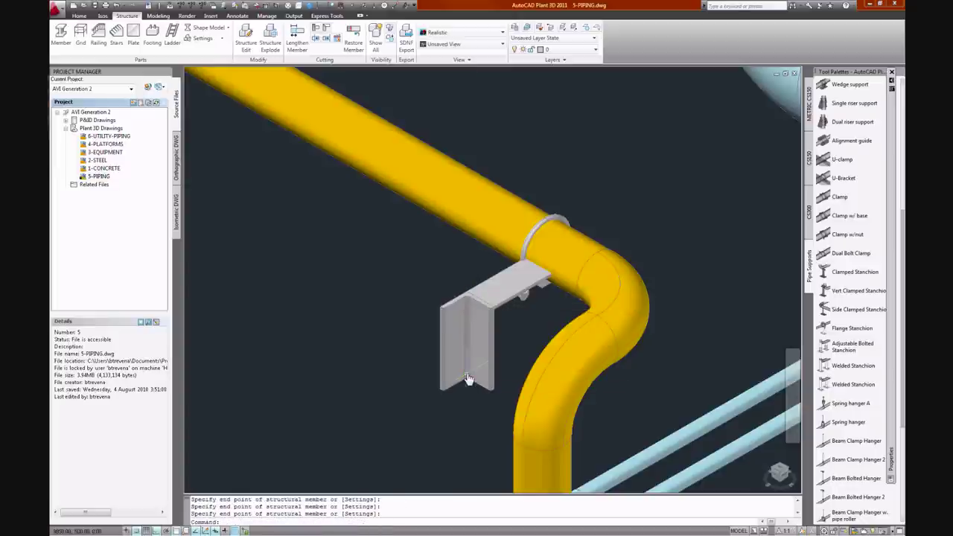
{"action": "left_click", "coordinate": [467, 379]}
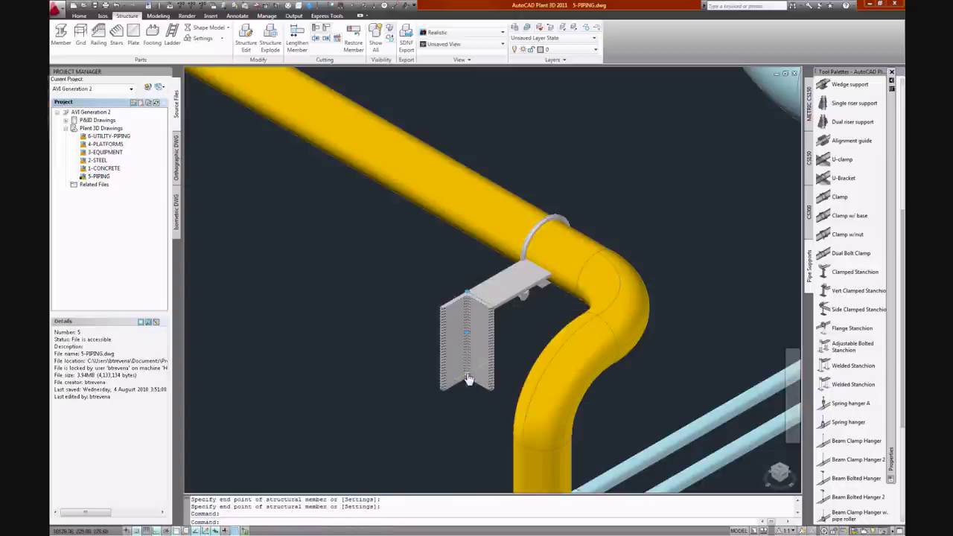
{"action": "right_click", "coordinate": [467, 379]}
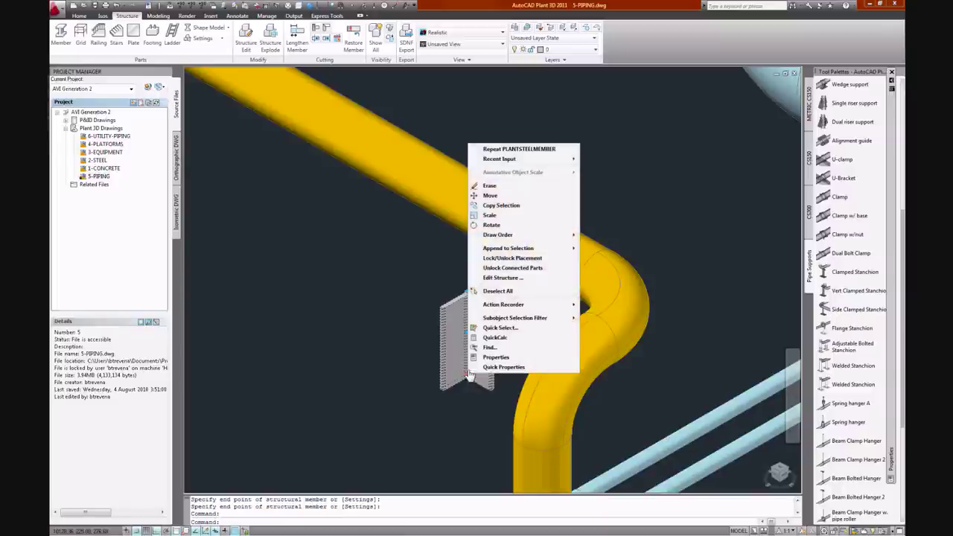
Step: Flip the angle member about its Y axis
{"action": "left_click", "coordinate": [508, 278]}
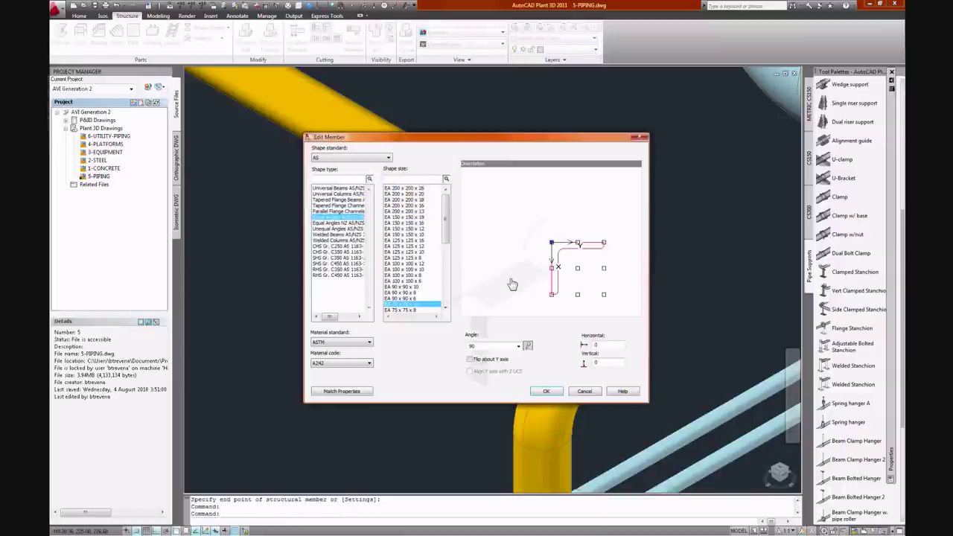
{"action": "left_click", "coordinate": [471, 362]}
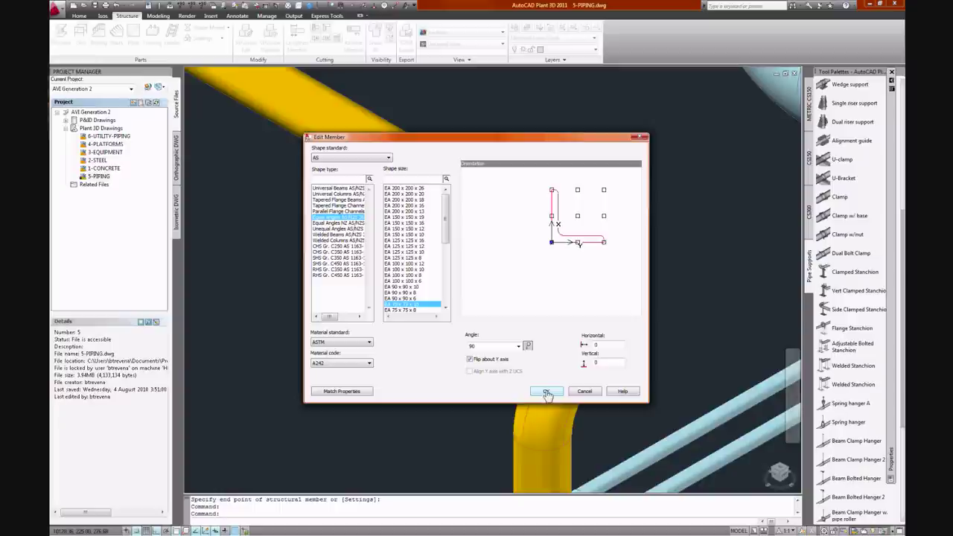
{"action": "left_click", "coordinate": [546, 391]}
Step: Move both member pieces to sit just under the pipe
{"action": "type", "text": "m"}
{"action": "key", "text": "Return"}
{"action": "left_click", "coordinate": [476, 268]}
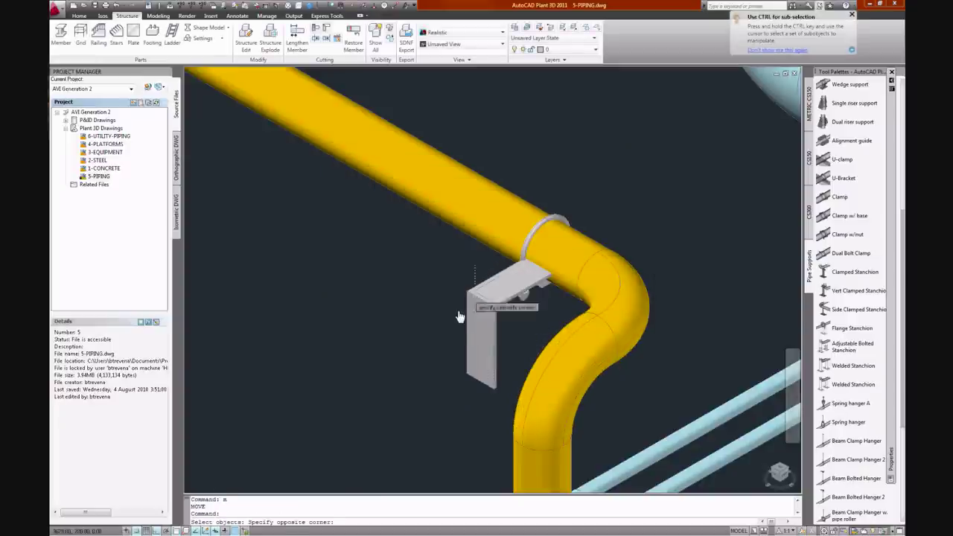
{"action": "left_click", "coordinate": [419, 291]}
{"action": "key", "text": "Return"}
{"action": "left_click", "coordinate": [419, 279]}
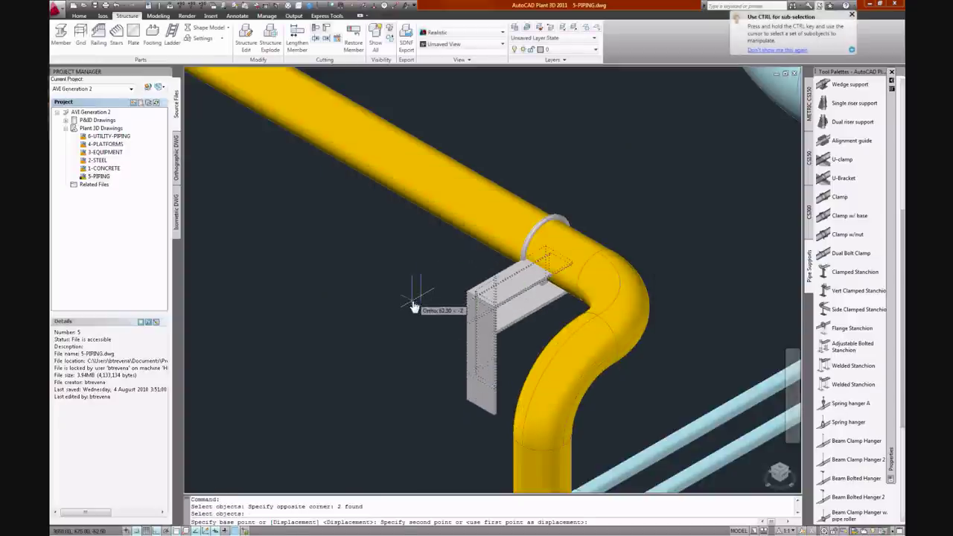
{"action": "left_click", "coordinate": [414, 305]}
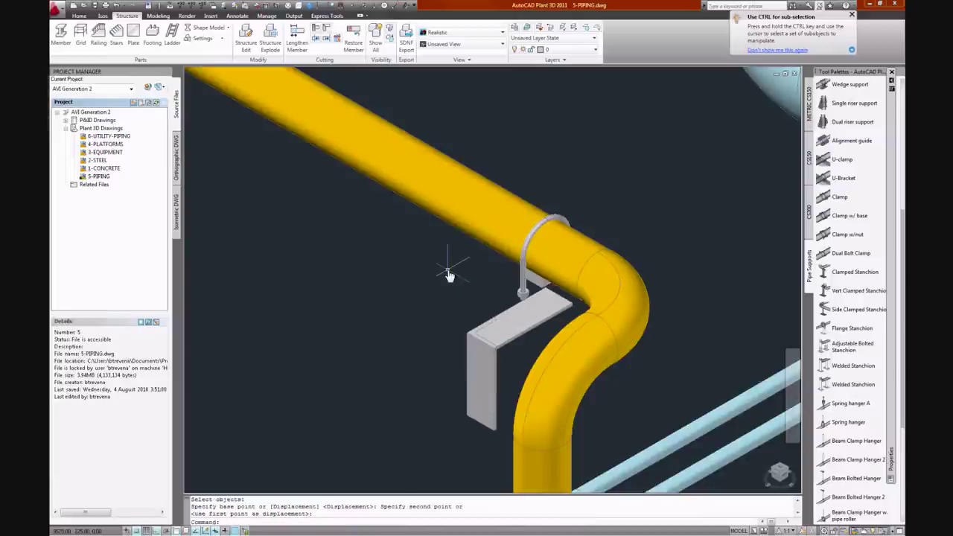
Step: Stretch the horizontal member's end so it extends past the pipe bend
{"action": "left_click", "coordinate": [553, 301]}
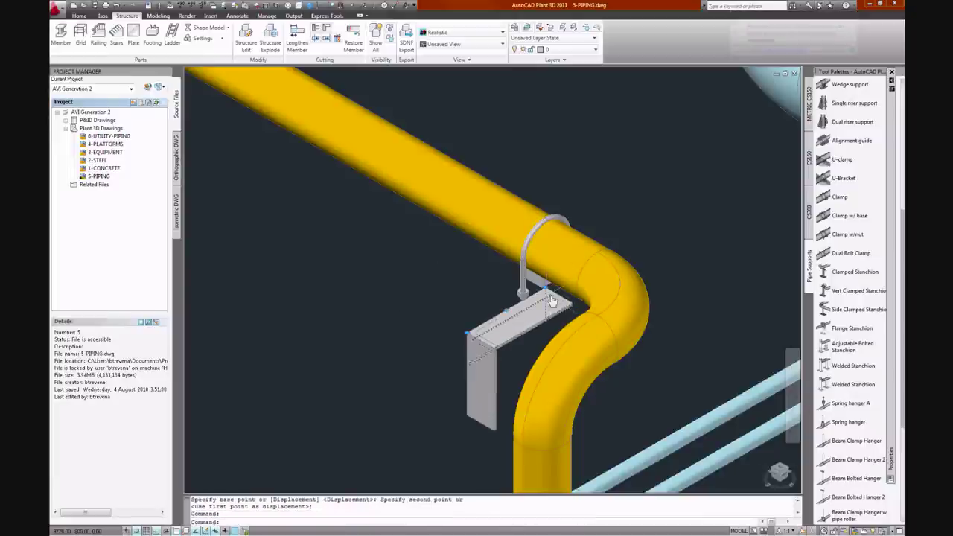
{"action": "left_click", "coordinate": [545, 288]}
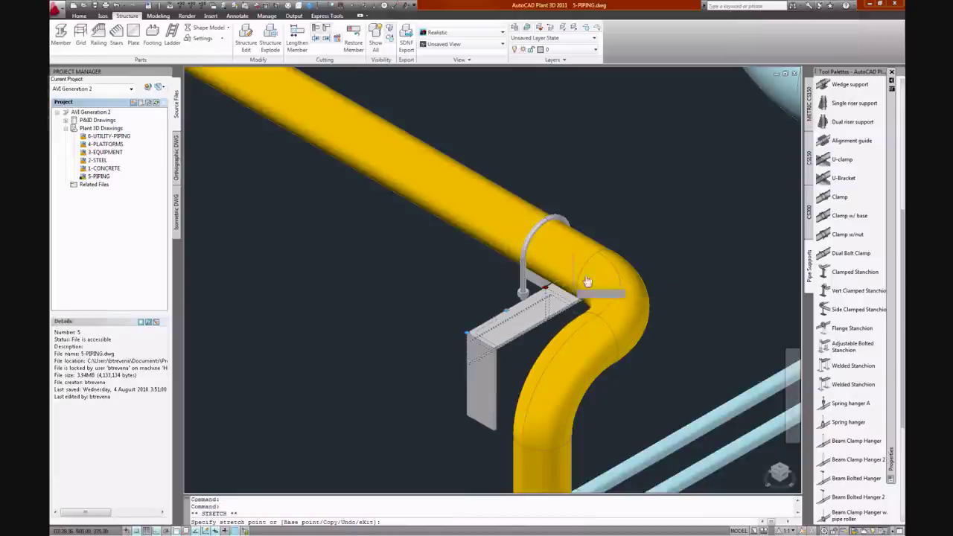
{"action": "left_click", "coordinate": [629, 246]}
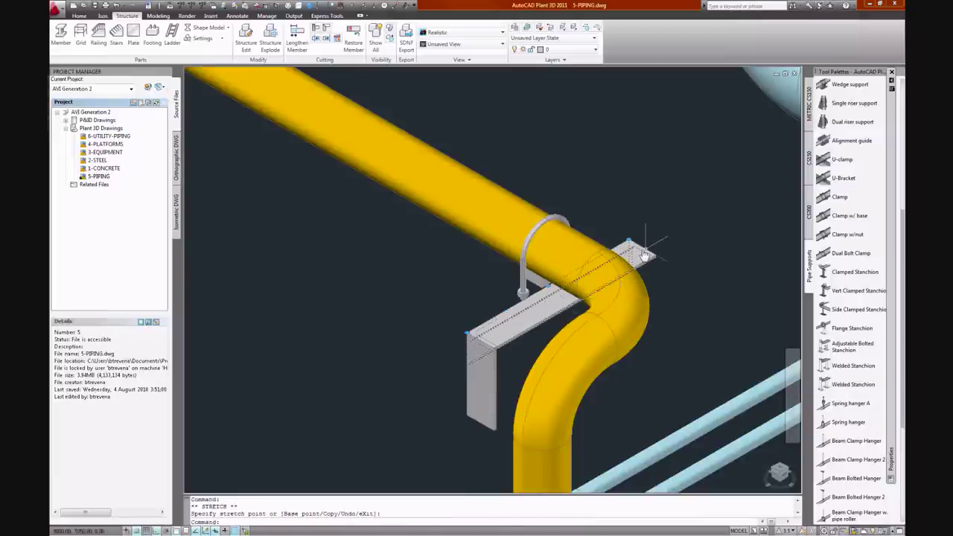
{"action": "key", "text": "Escape"}
Step: Move the support again to seat it squarely beneath the pipe clamp
{"action": "type", "text": "m"}
{"action": "key", "text": "Return"}
{"action": "left_click", "coordinate": [492, 306]}
{"action": "left_click", "coordinate": [441, 361]}
{"action": "key", "text": "Return"}
{"action": "left_click", "coordinate": [437, 319]}
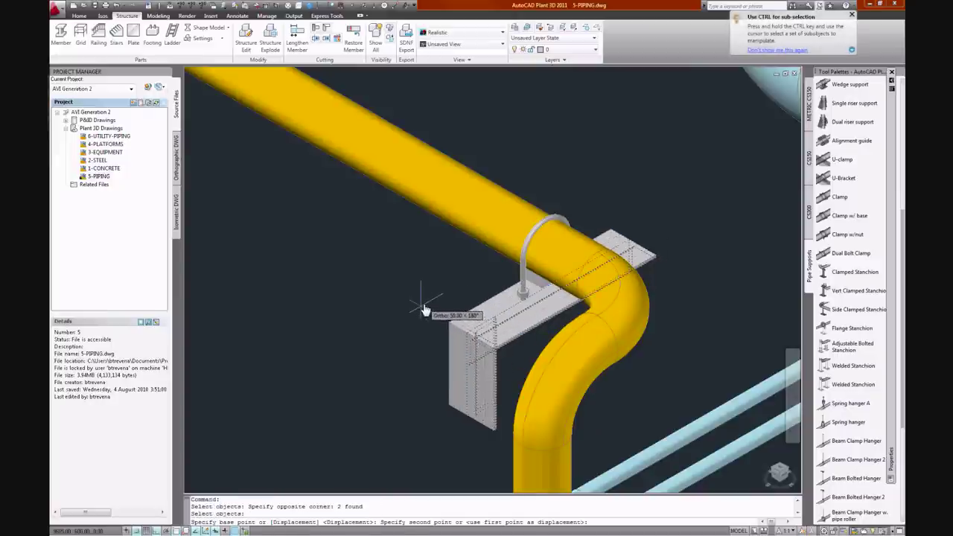
{"action": "left_click", "coordinate": [426, 310]}
{"action": "key", "text": "Escape"}
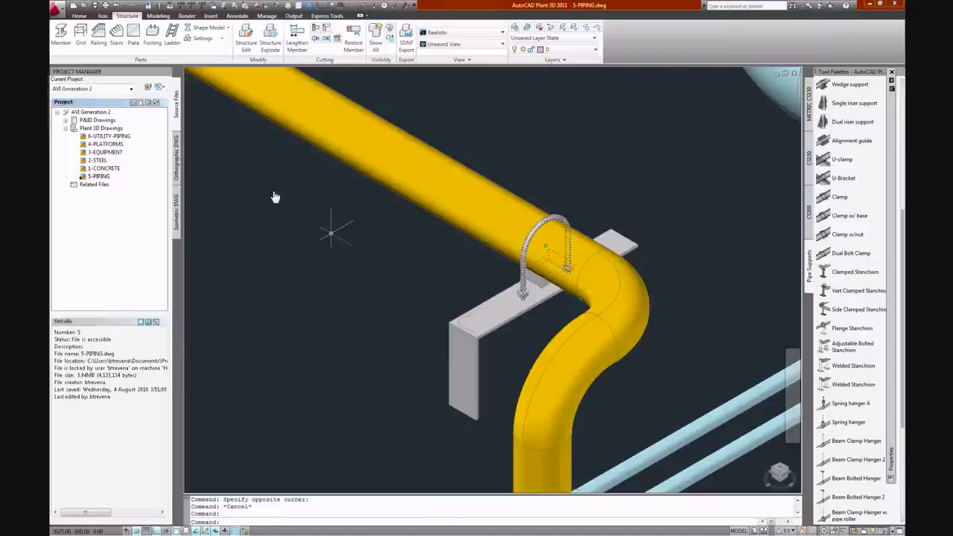
{"action": "left_click", "coordinate": [78, 15]}
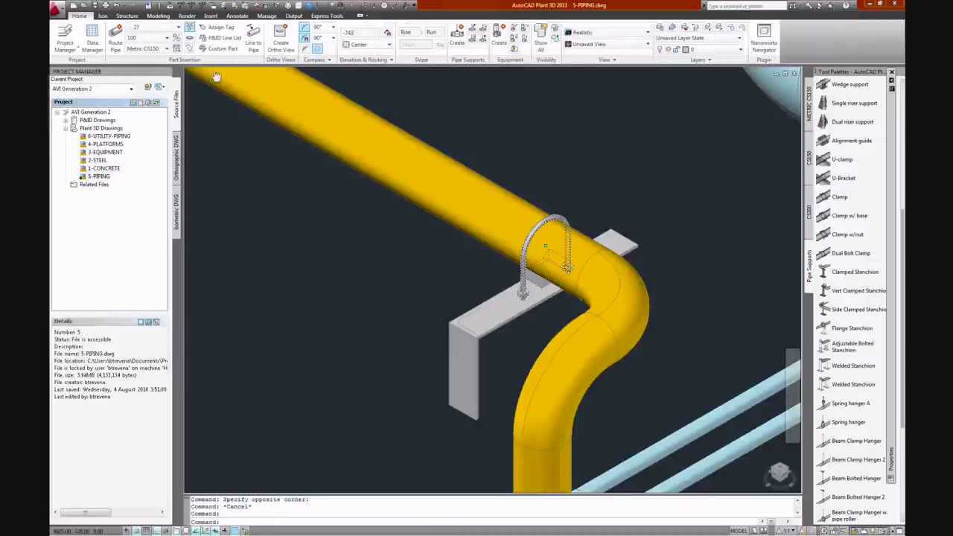
Step: Create a new orthographic drawing named 100-PLAN.dwg in the Orthographic Drawings folder
{"action": "left_click", "coordinate": [282, 48]}
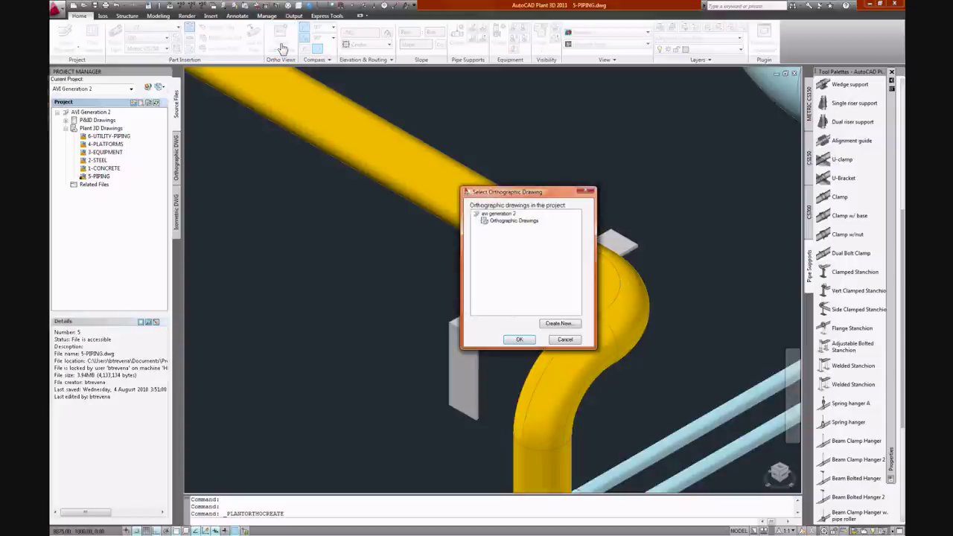
{"action": "left_click", "coordinate": [500, 222]}
{"action": "left_click", "coordinate": [559, 323]}
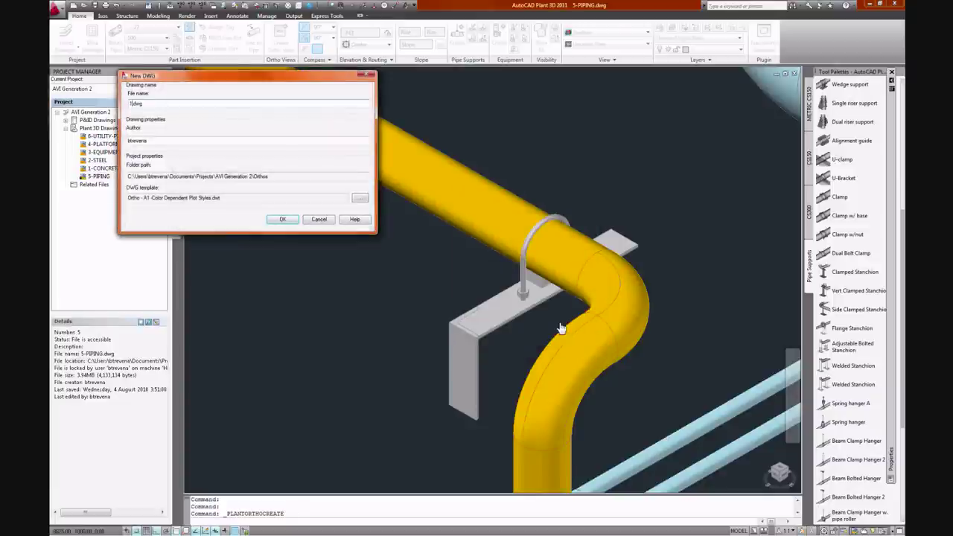
{"action": "type", "text": "100PLAN"}
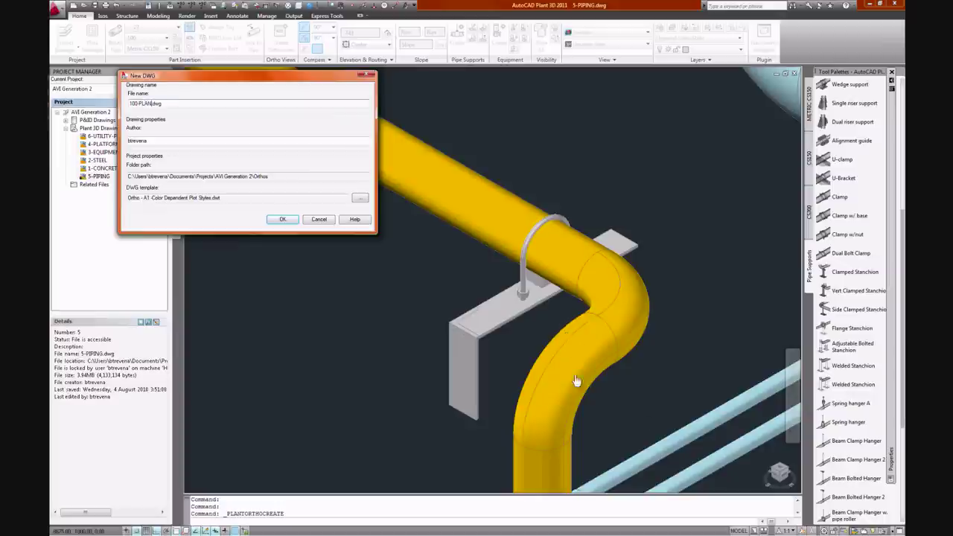
{"action": "left_click", "coordinate": [282, 219]}
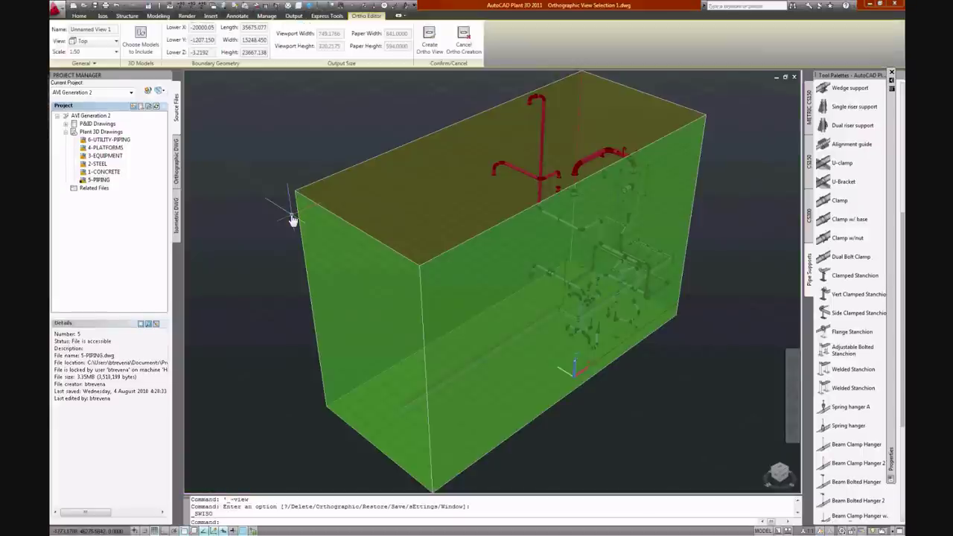
Step: Name the ortho view PLAN and set its scale to 1:100
{"action": "left_click", "coordinate": [109, 30]}
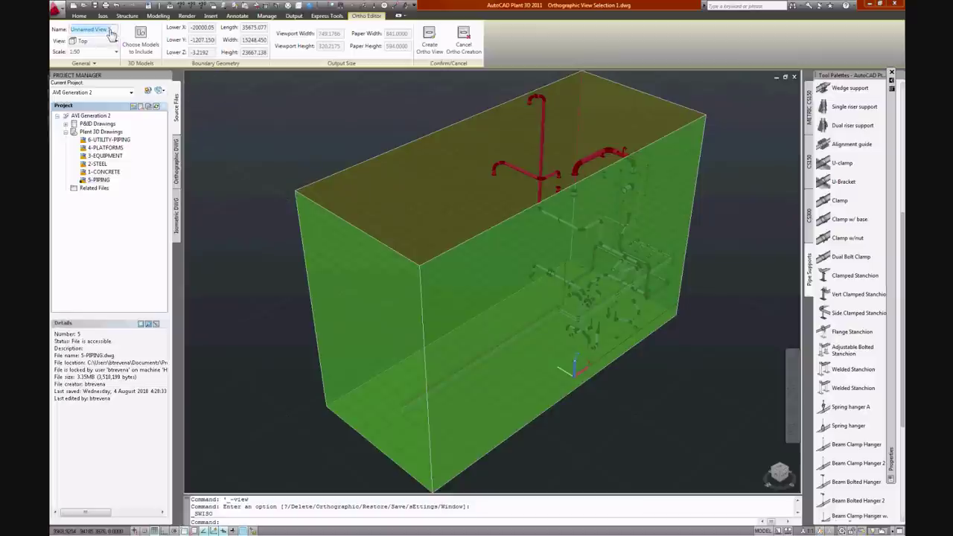
{"action": "type", "text": "PLAN"}
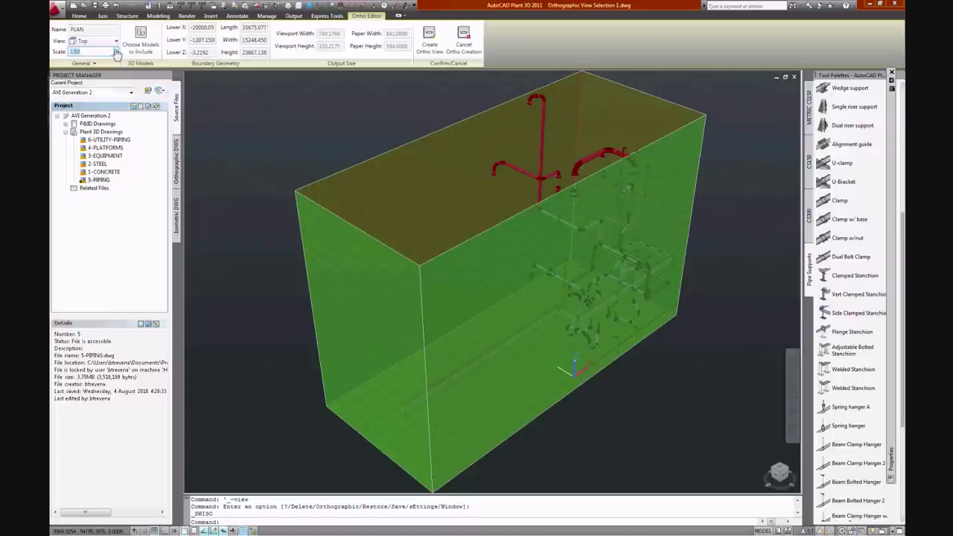
{"action": "left_click", "coordinate": [116, 53]}
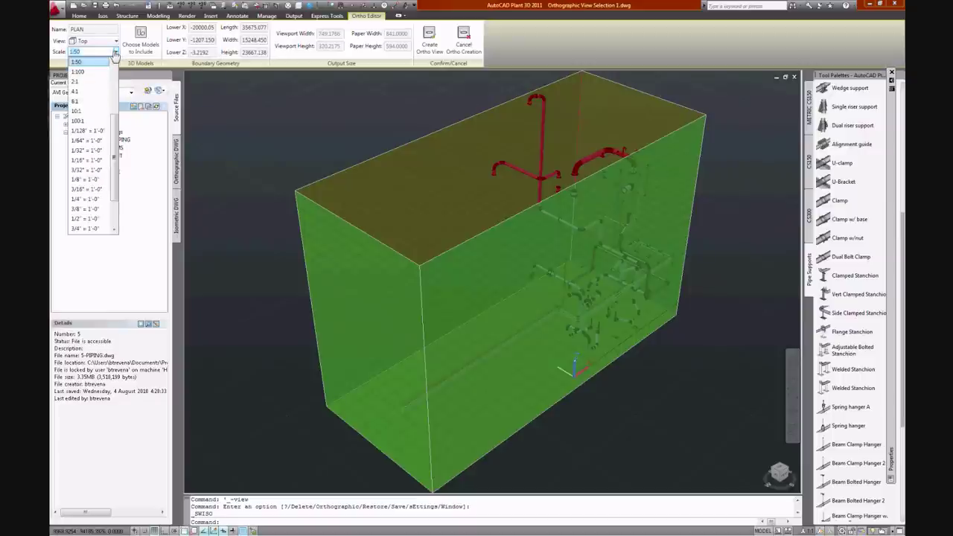
{"action": "left_click", "coordinate": [88, 72]}
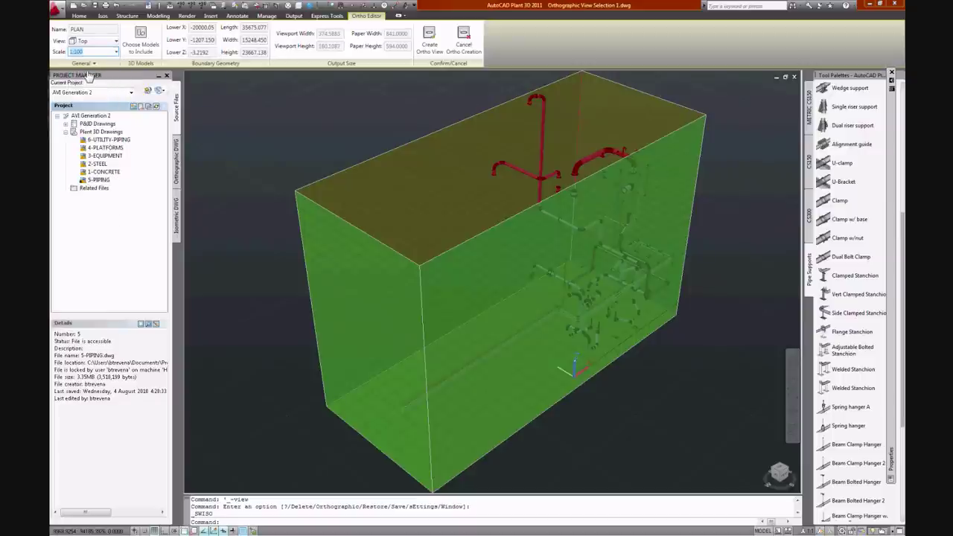
Step: Include all six project models, from concrete to utility piping, and create the view
{"action": "left_click", "coordinate": [141, 46]}
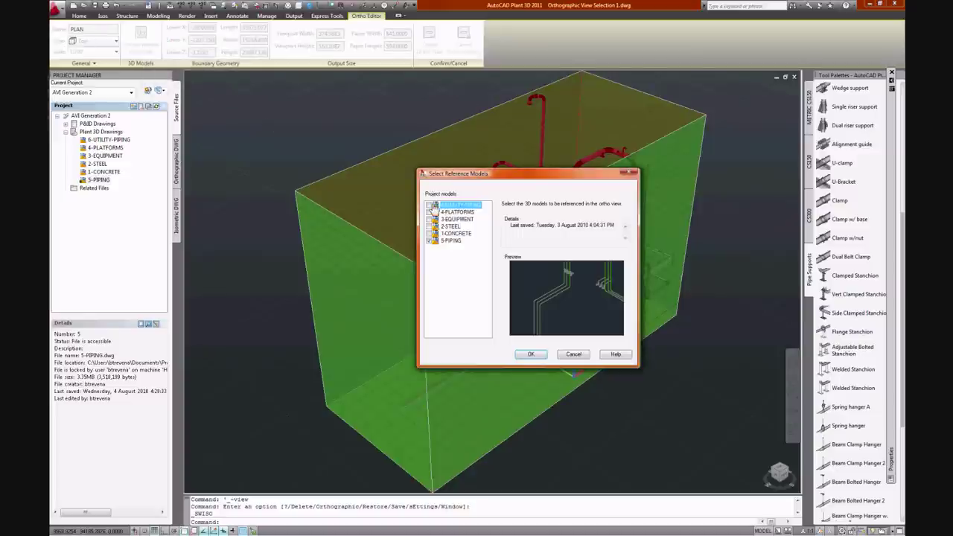
{"action": "left_click", "coordinate": [428, 204]}
{"action": "left_click", "coordinate": [429, 212]}
{"action": "left_click", "coordinate": [429, 219]}
{"action": "left_click", "coordinate": [429, 226]}
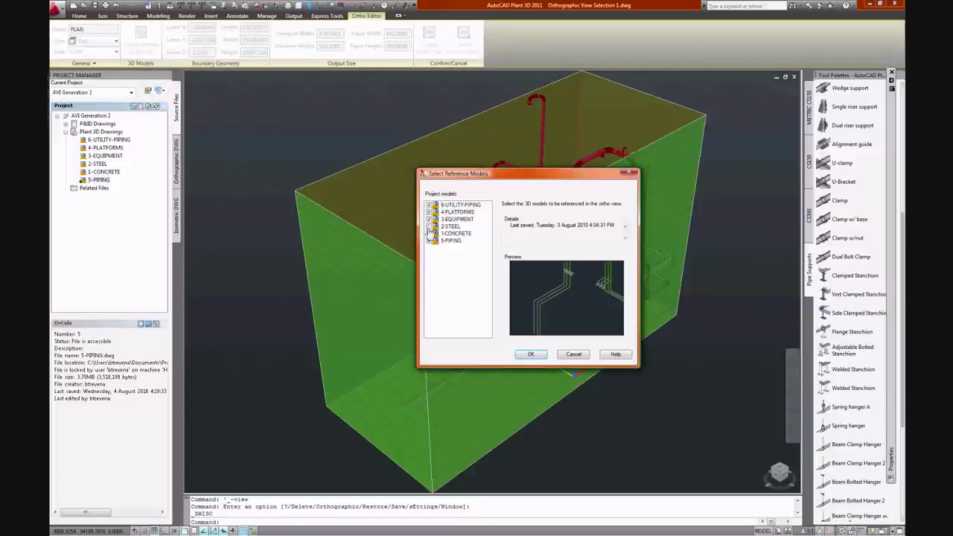
{"action": "left_click", "coordinate": [429, 233]}
{"action": "left_click", "coordinate": [428, 241]}
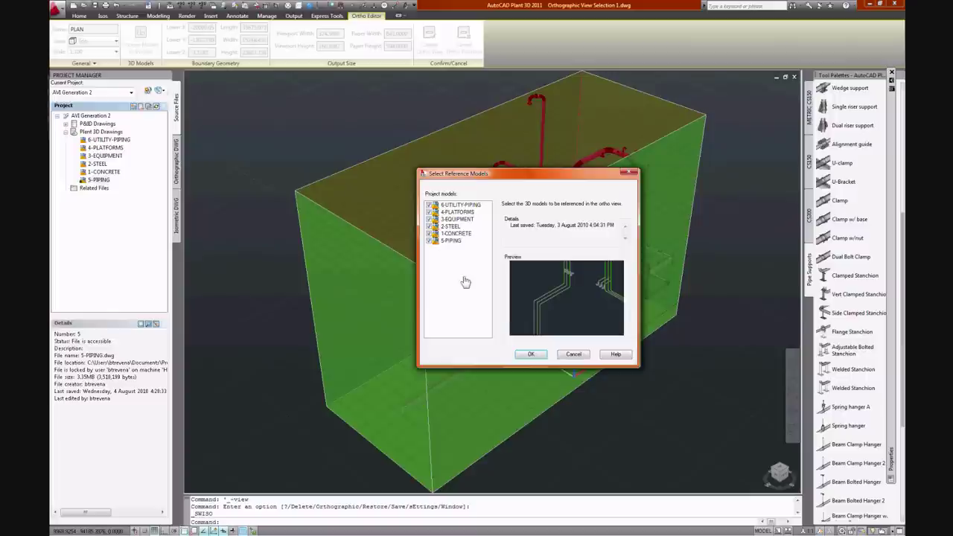
{"action": "left_click", "coordinate": [530, 355]}
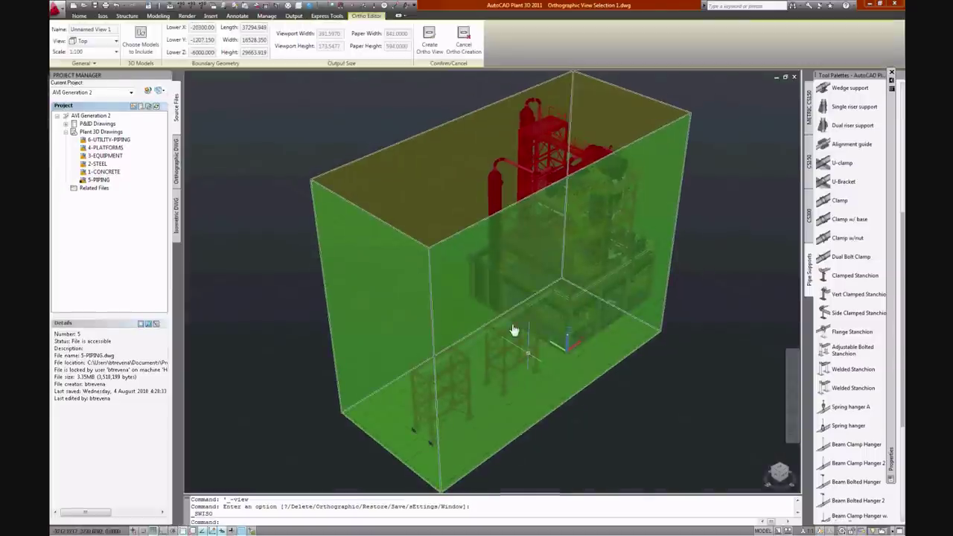
{"action": "left_click", "coordinate": [429, 49]}
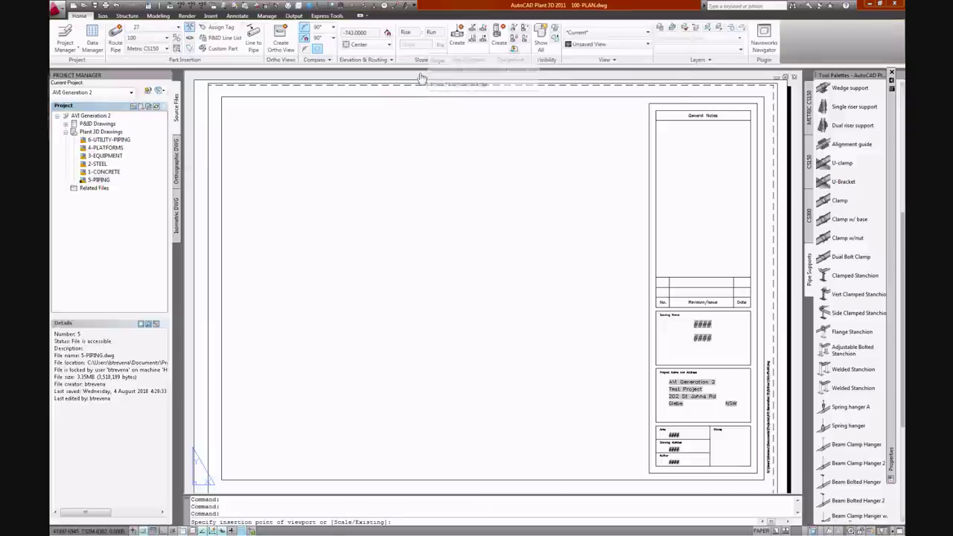
Step: Place the generated plan view at the upper left of the 100-PLAN sheet, then start an adjacent view
{"action": "left_click", "coordinate": [298, 235]}
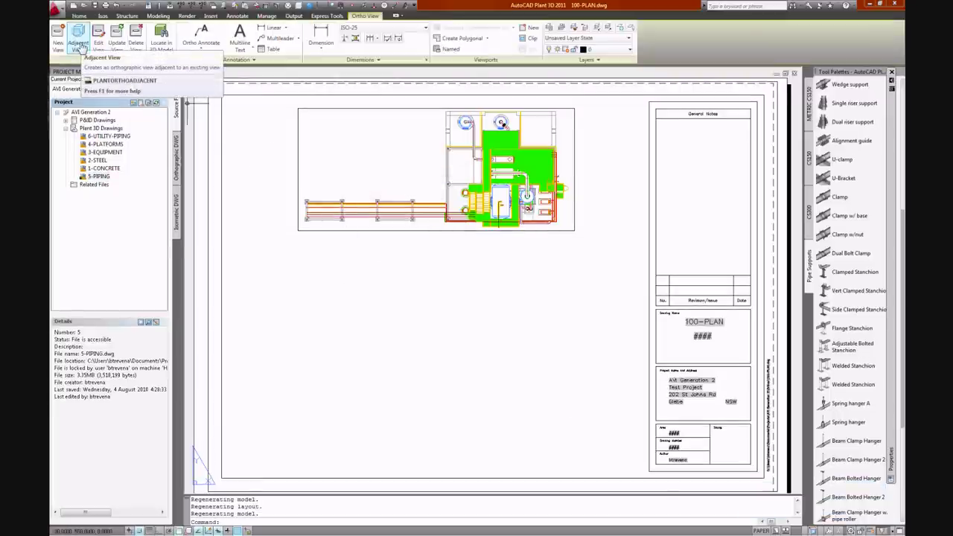
{"action": "left_click", "coordinate": [80, 46]}
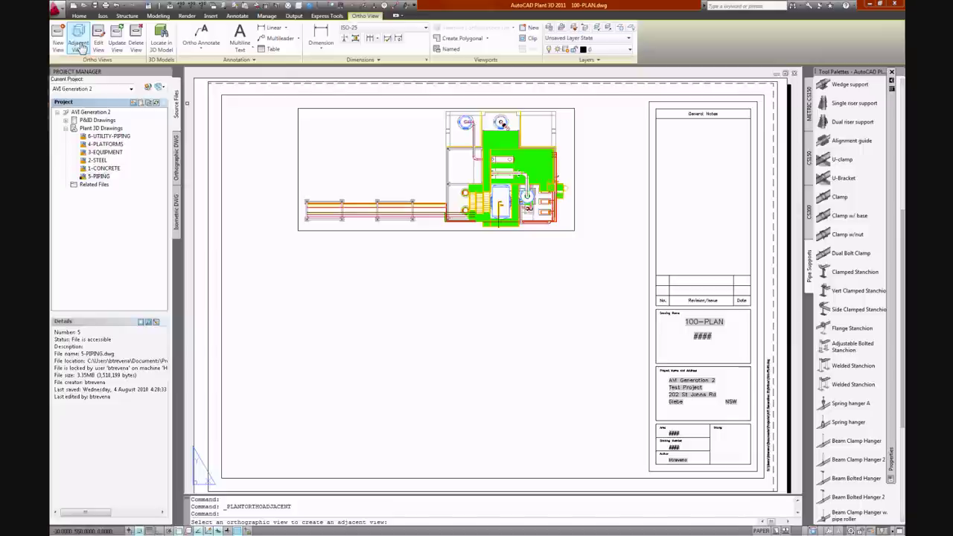
Step: Create a Front adjacent view named ELEVATION from the plan and place it below
{"action": "left_click", "coordinate": [340, 235]}
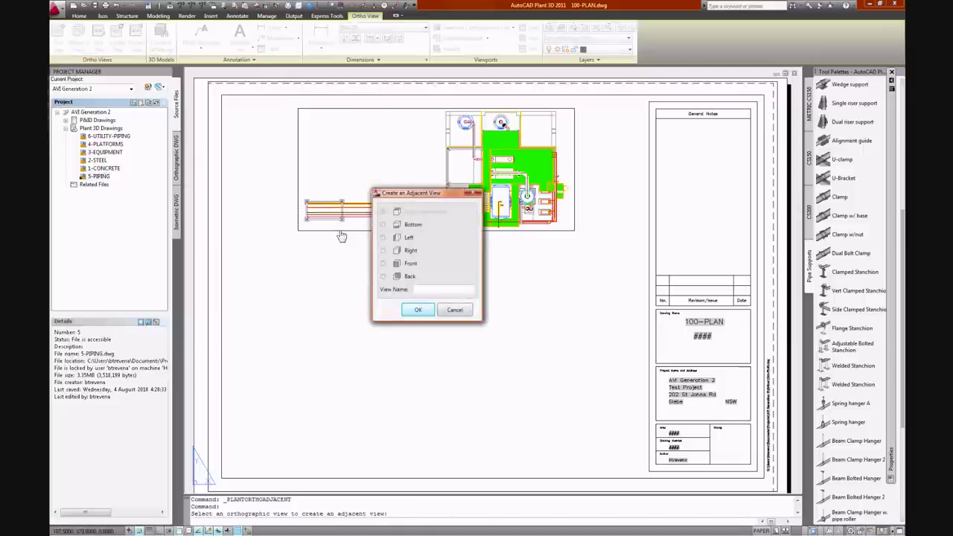
{"action": "left_click", "coordinate": [383, 264]}
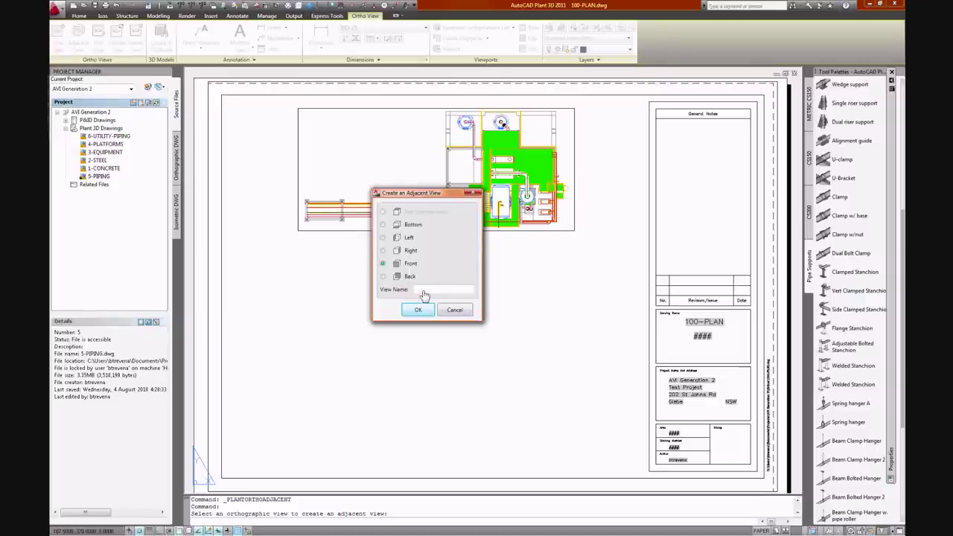
{"action": "type", "text": "ELEVATION"}
{"action": "left_click", "coordinate": [418, 311]}
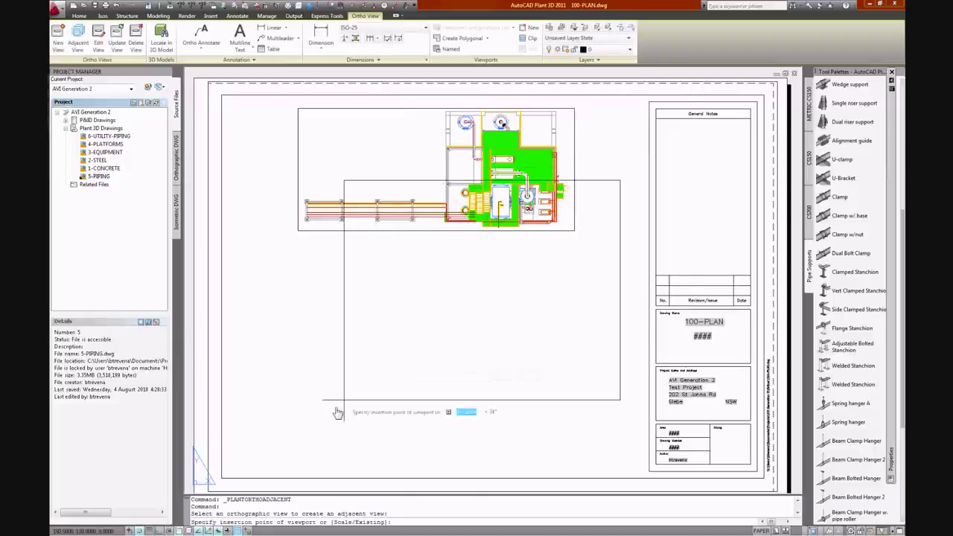
{"action": "left_click", "coordinate": [298, 467]}
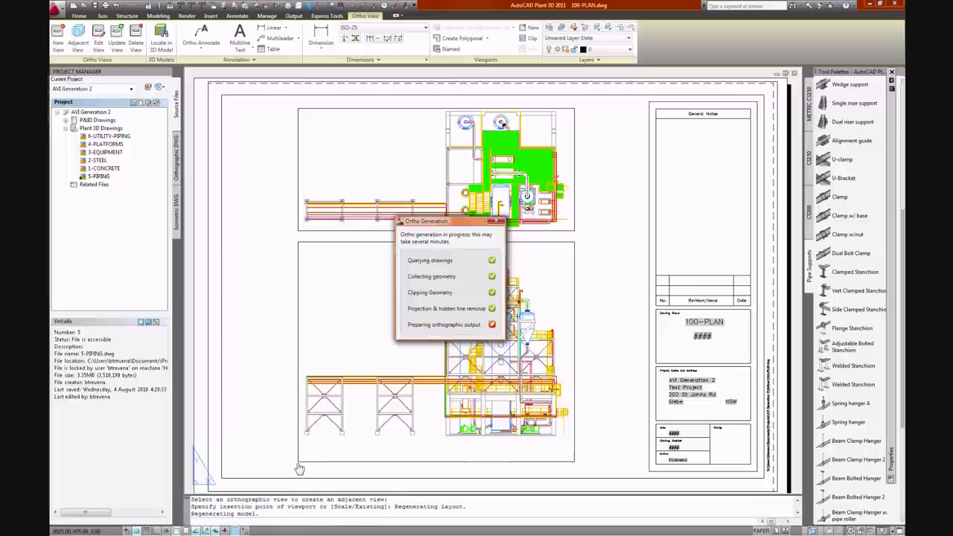
Step: Tag a component in the elevation view with the default equipment tag style
{"action": "left_click", "coordinate": [201, 46]}
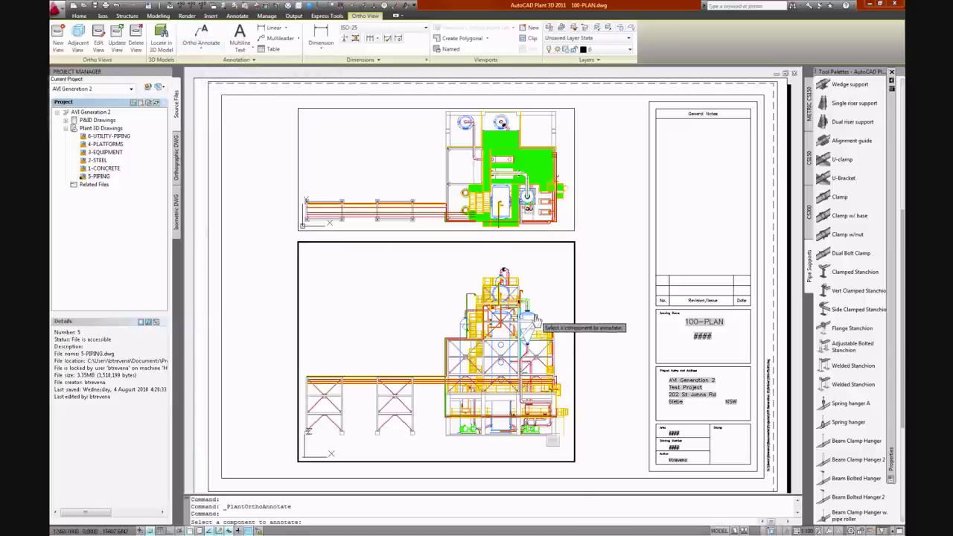
{"action": "left_click", "coordinate": [535, 319]}
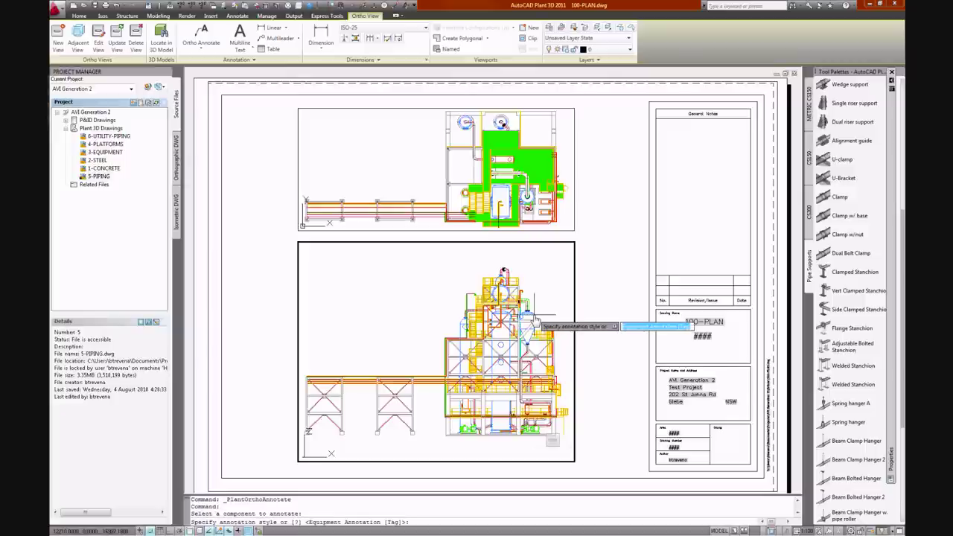
{"action": "key", "text": "Return"}
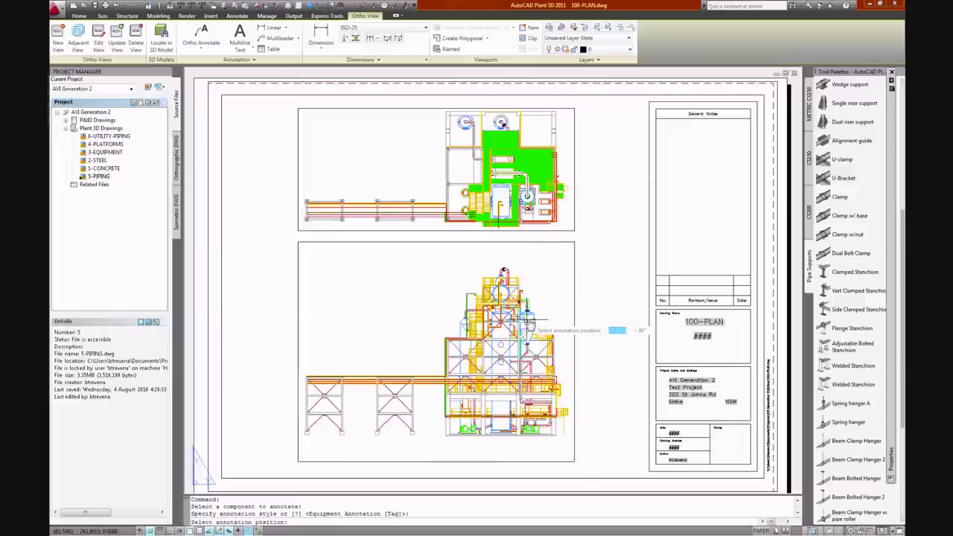
{"action": "key", "text": "F3"}
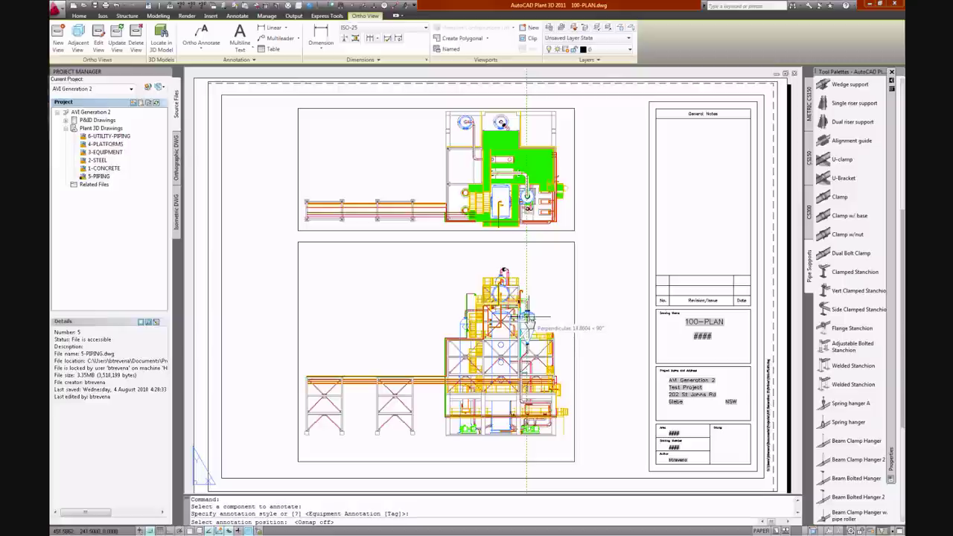
{"action": "left_click", "coordinate": [533, 320]}
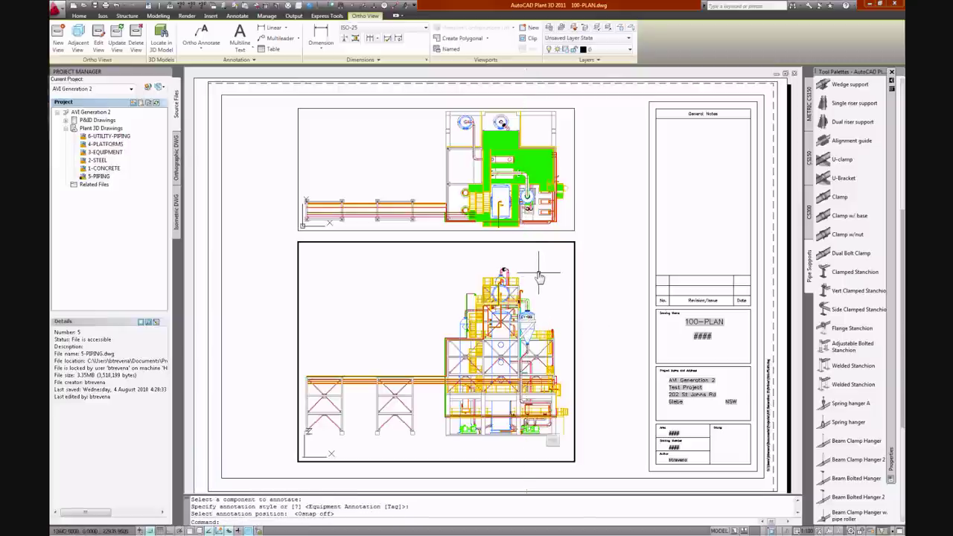
Step: Add a callout to the elbow at the top of the elevation view
{"action": "key", "text": "Return"}
{"action": "left_click", "coordinate": [506, 273]}
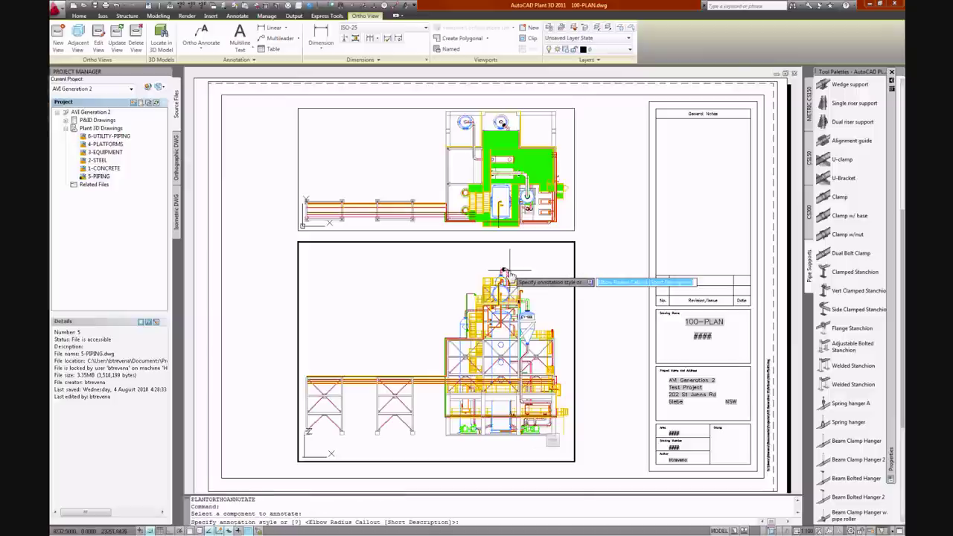
{"action": "type", "text": "f"}
{"action": "key", "text": "Return"}
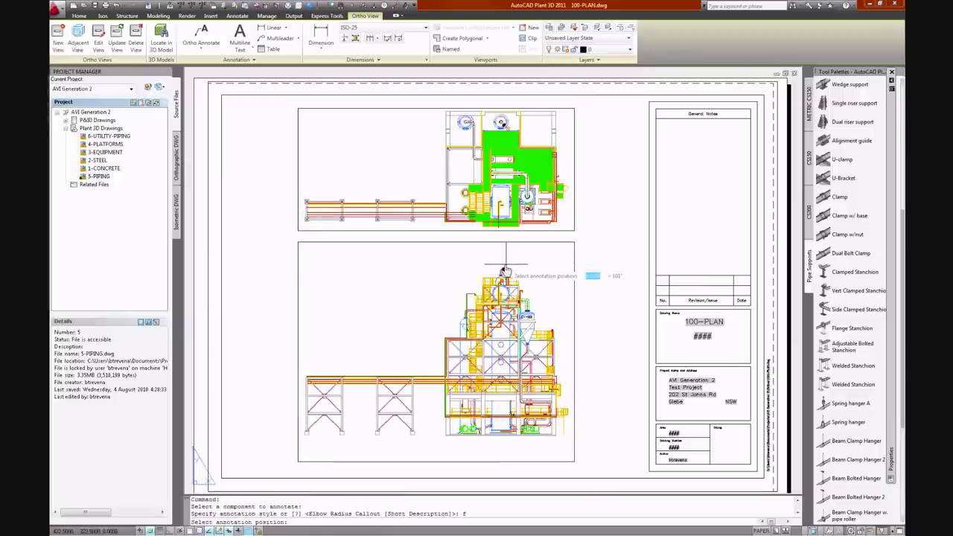
{"action": "left_click", "coordinate": [506, 268]}
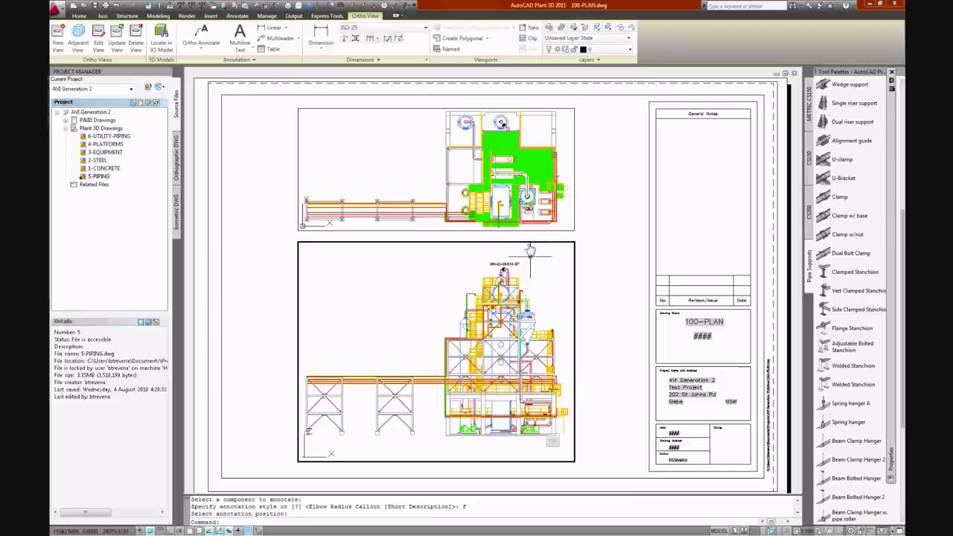
Step: Label a plan-view pipe with a line-number callout and return to paper space
{"action": "key", "text": "Return"}
{"action": "left_click", "coordinate": [471, 147]}
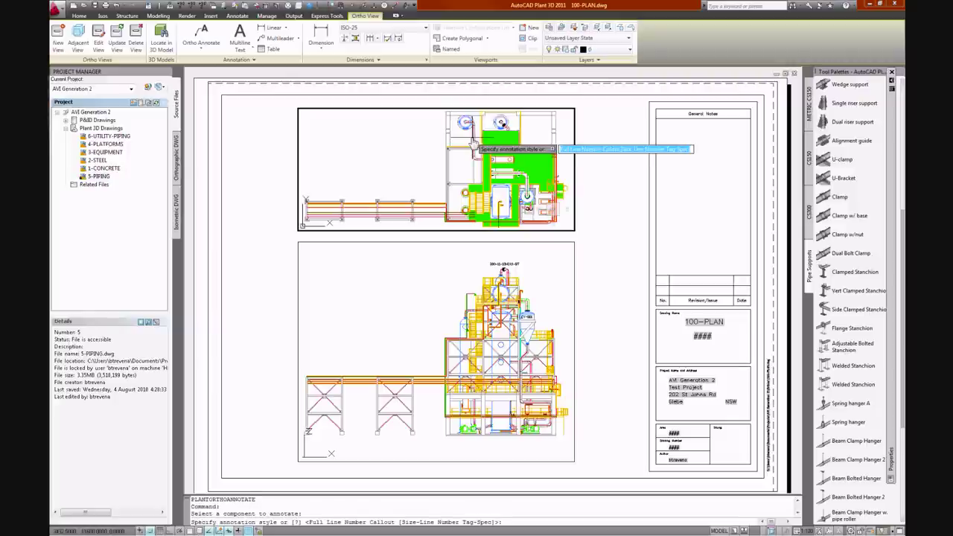
{"action": "key", "text": "Return"}
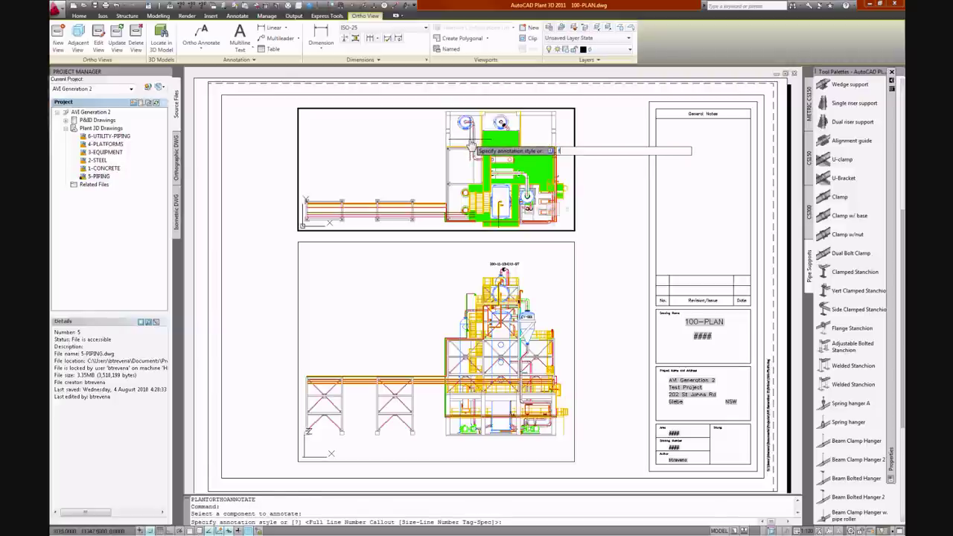
{"action": "left_click", "coordinate": [470, 147]}
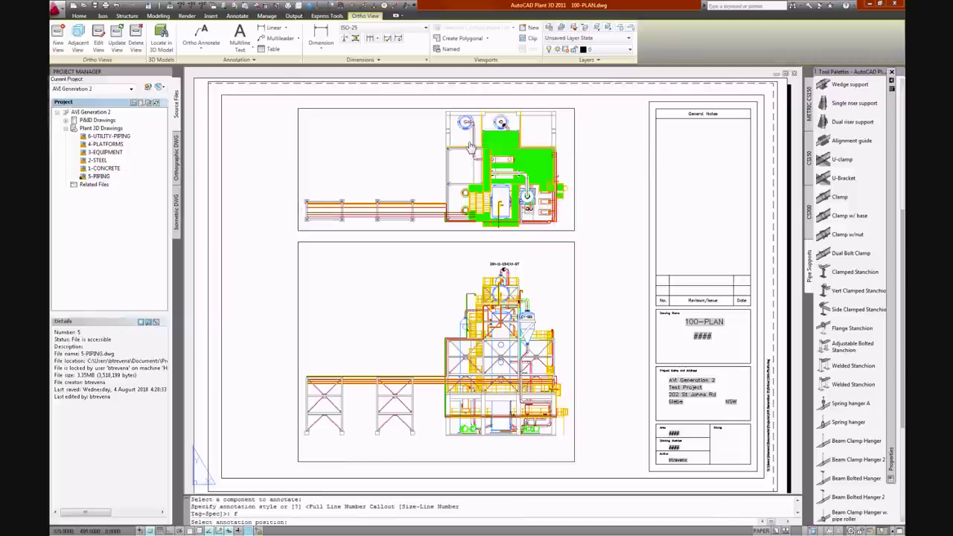
{"action": "double_click", "coordinate": [601, 250]}
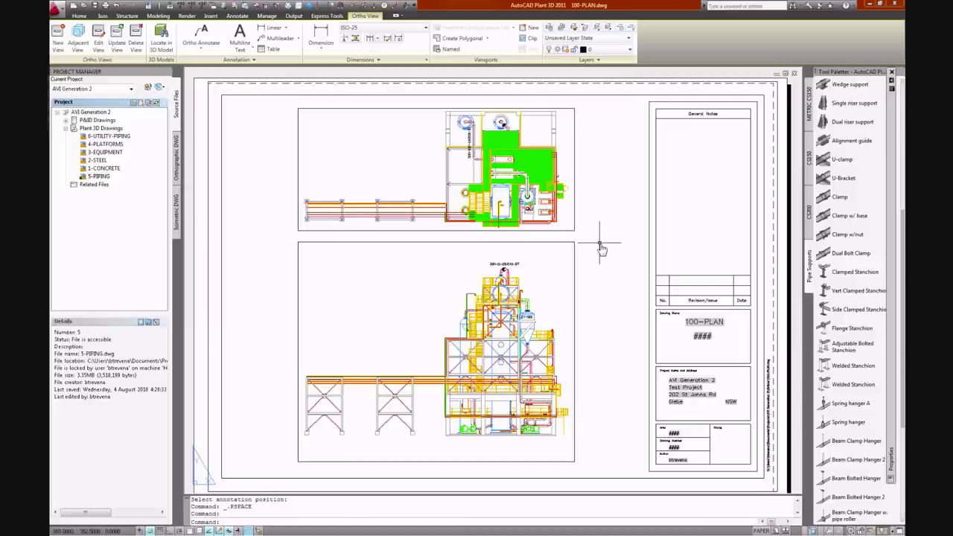